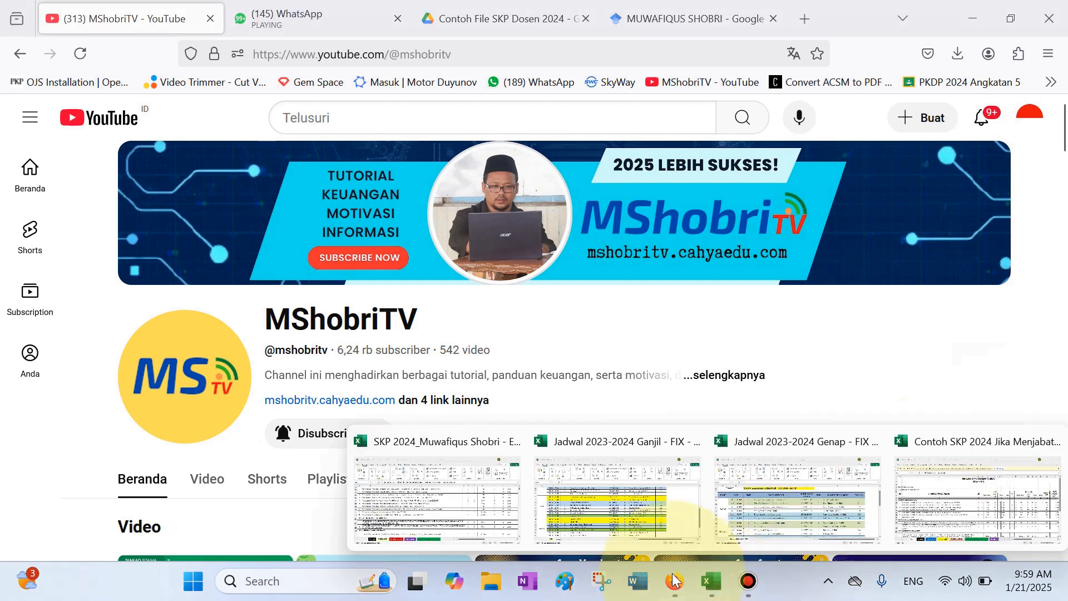
Step: Switch to the lecturer's own SKP 2024 workbook in Excel and view the header of the FORM SKP sheet
{"action": "left_click", "coordinate": [438, 492]}
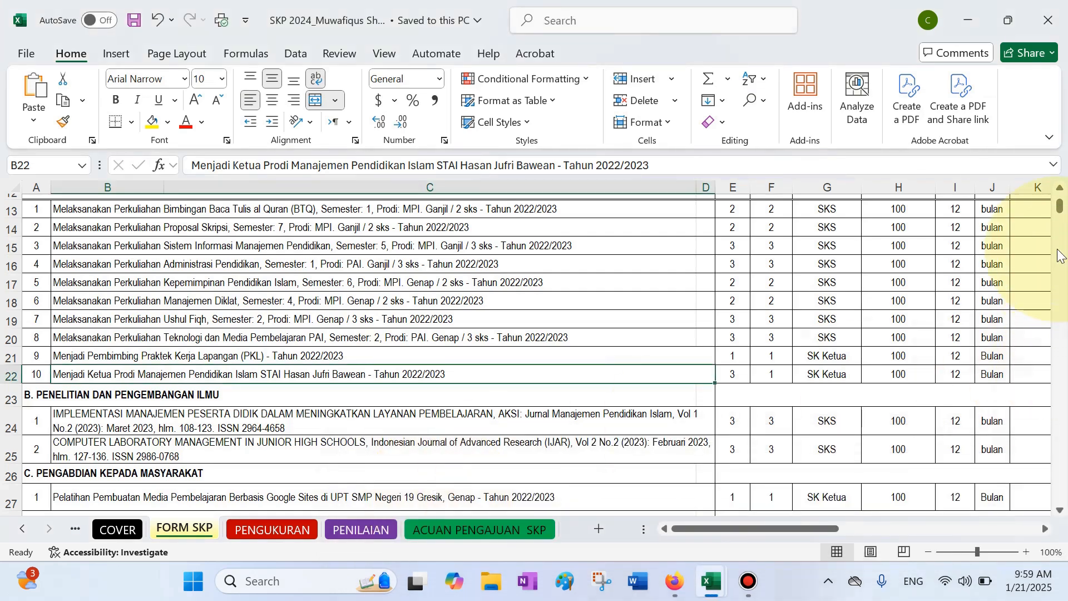
{"action": "left_click_drag", "start_coordinate": [1060, 207], "coordinate": [1061, 198]}
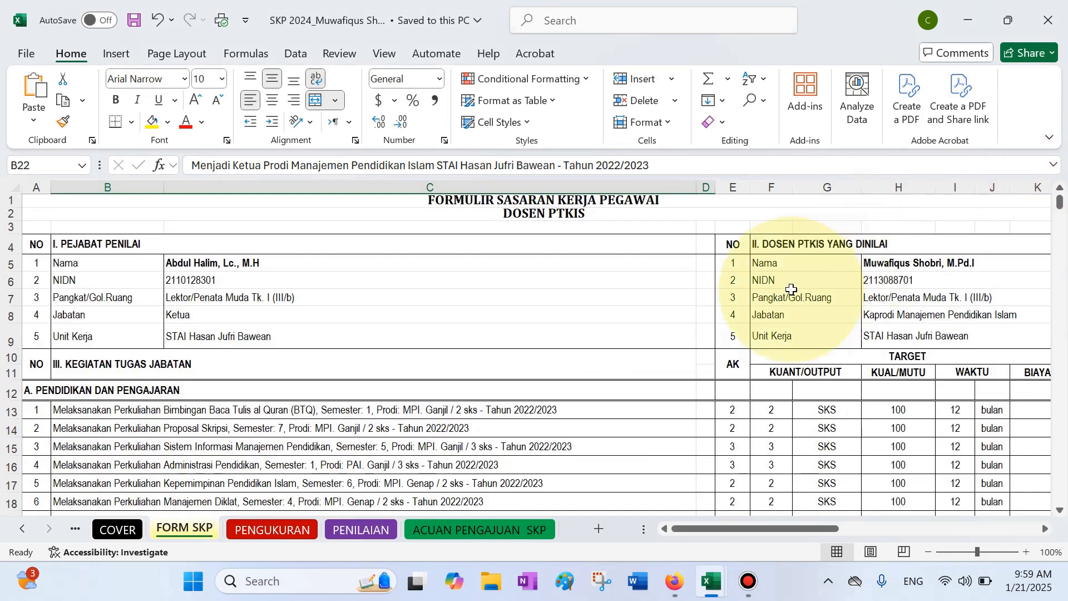
Step: Check the assessment period on the COVER sheet and the personal details on the DATA SKP sheet
{"action": "left_click", "coordinate": [129, 533]}
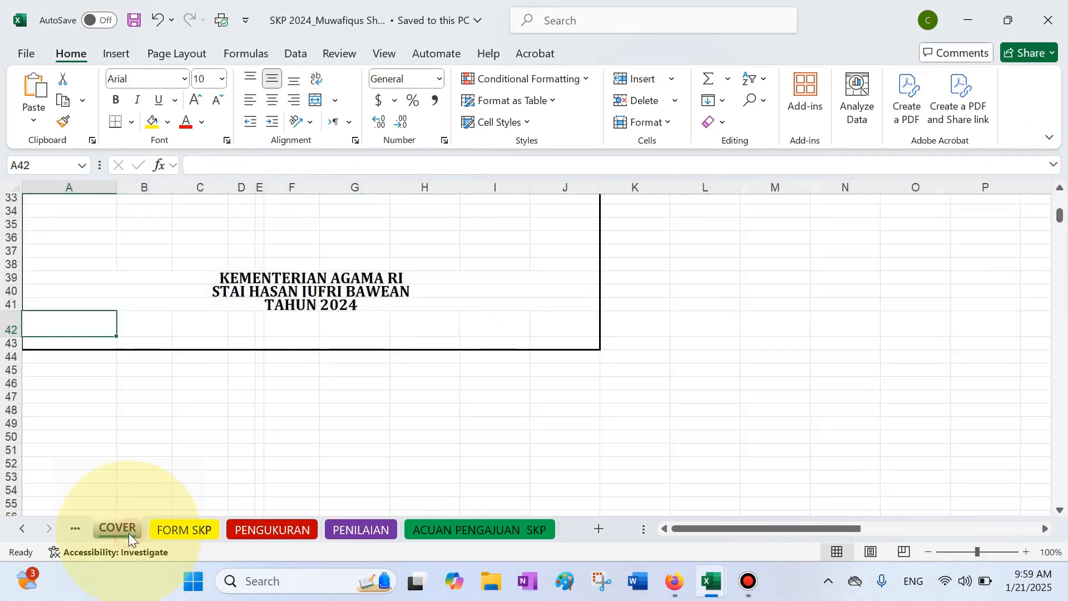
{"action": "left_click_drag", "start_coordinate": [1060, 225], "coordinate": [1059, 202]}
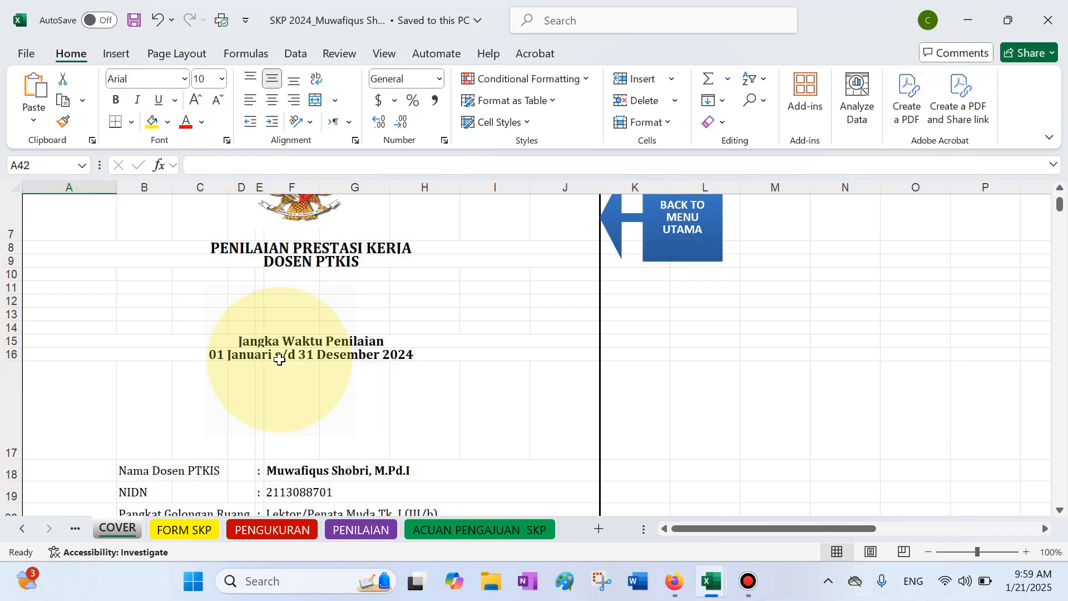
{"action": "left_click", "coordinate": [429, 357]}
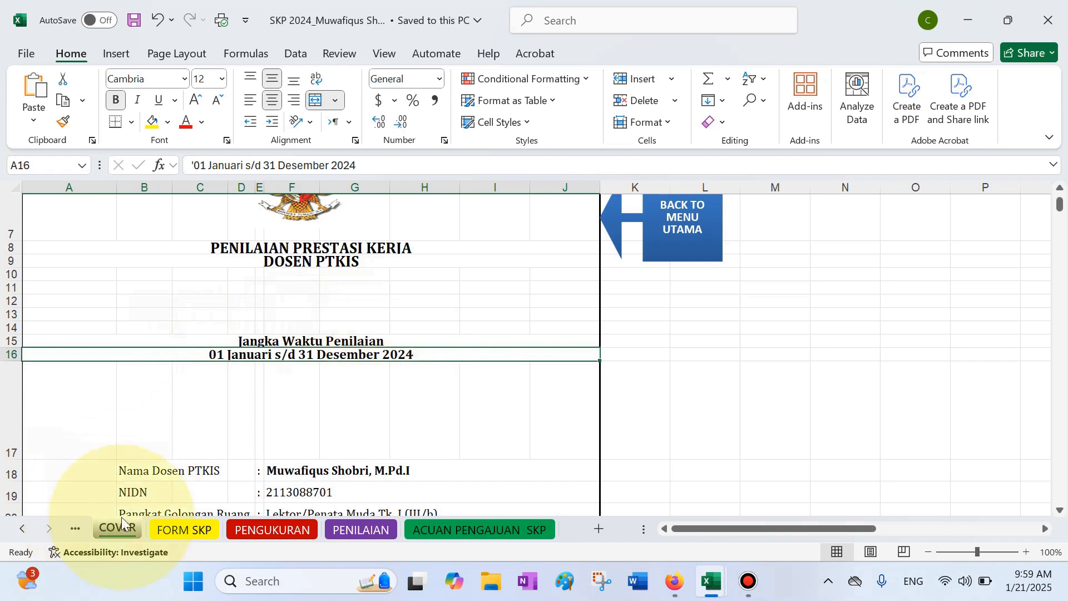
{"action": "left_click", "coordinate": [22, 529]}
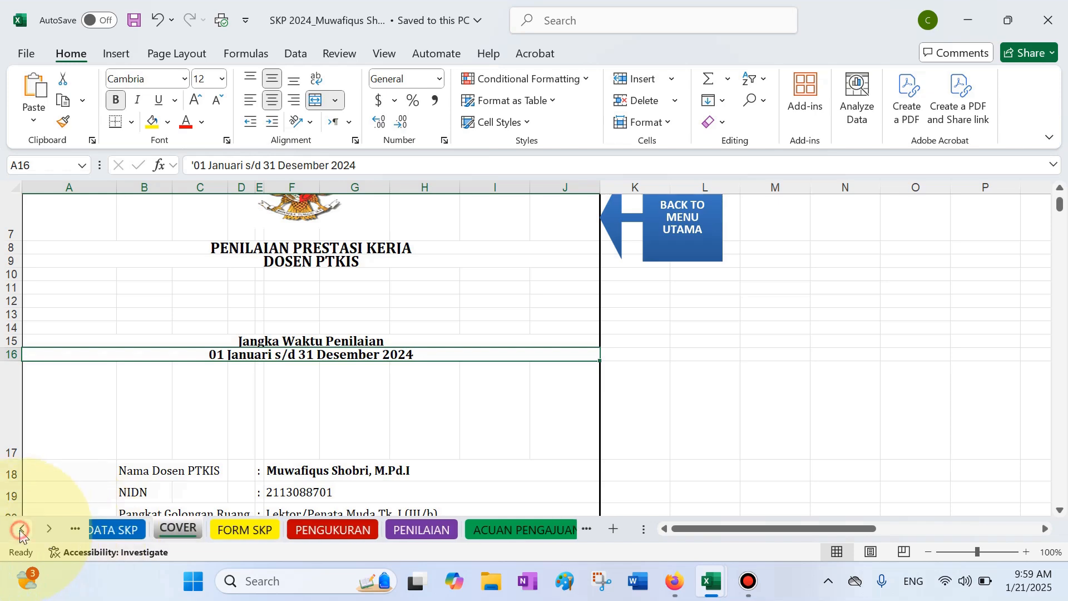
{"action": "left_click", "coordinate": [127, 530]}
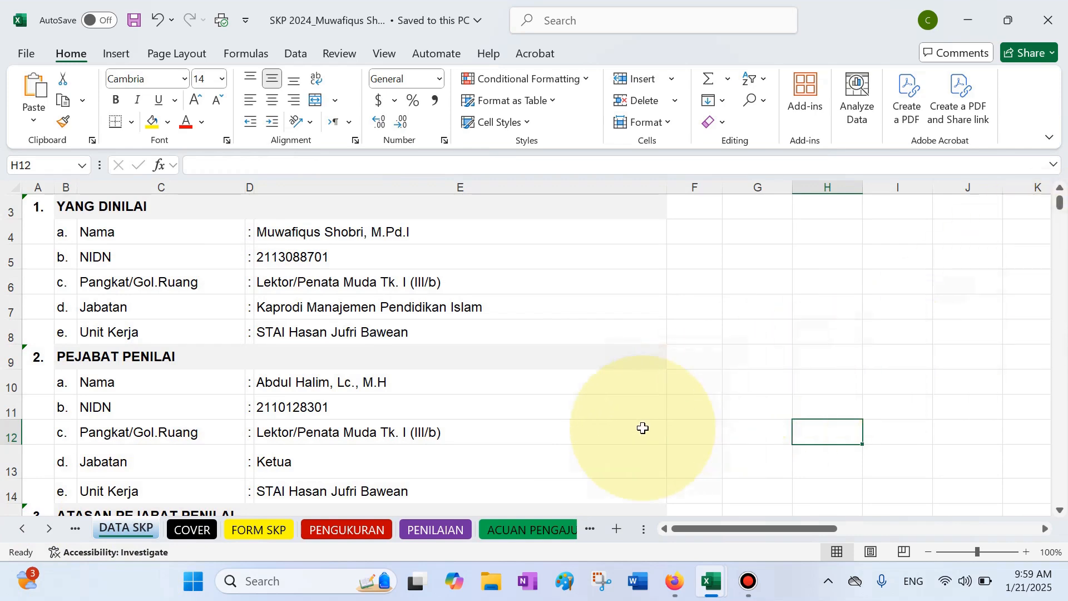
Step: Switch to the "Contoh SKP 2024 Jika Menjabat" workbook and enable editing in it
{"action": "mouse_move", "coordinate": [712, 582]}
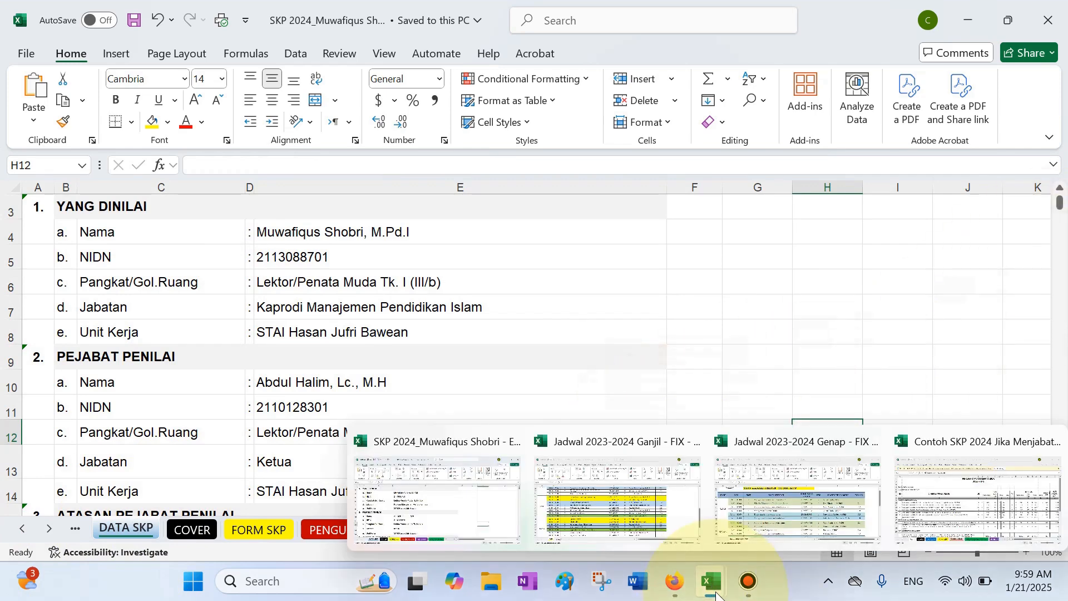
{"action": "left_click", "coordinate": [938, 508]}
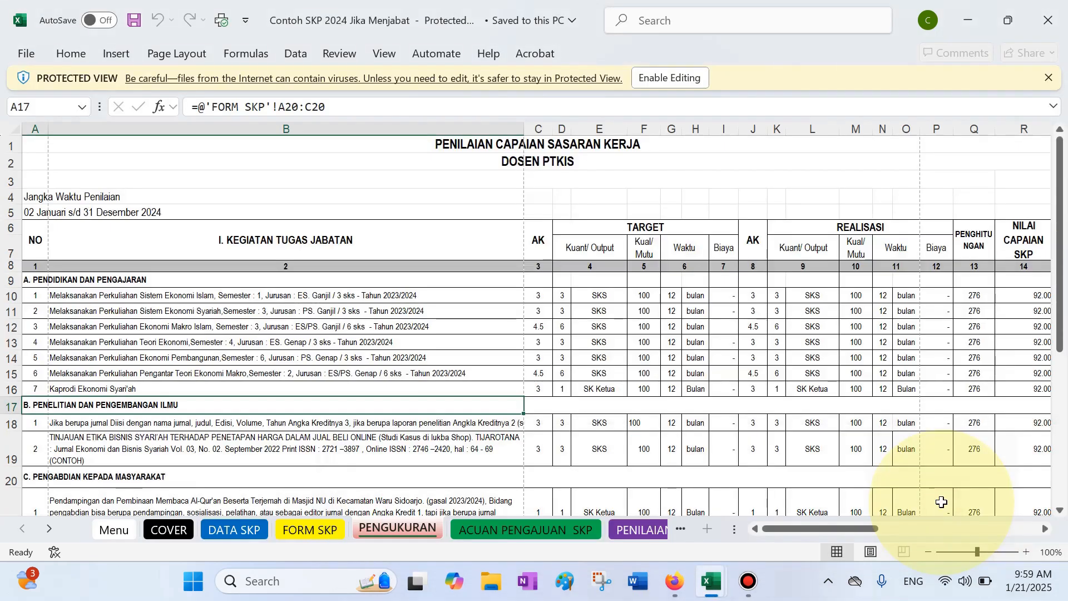
{"action": "left_click", "coordinate": [661, 78]}
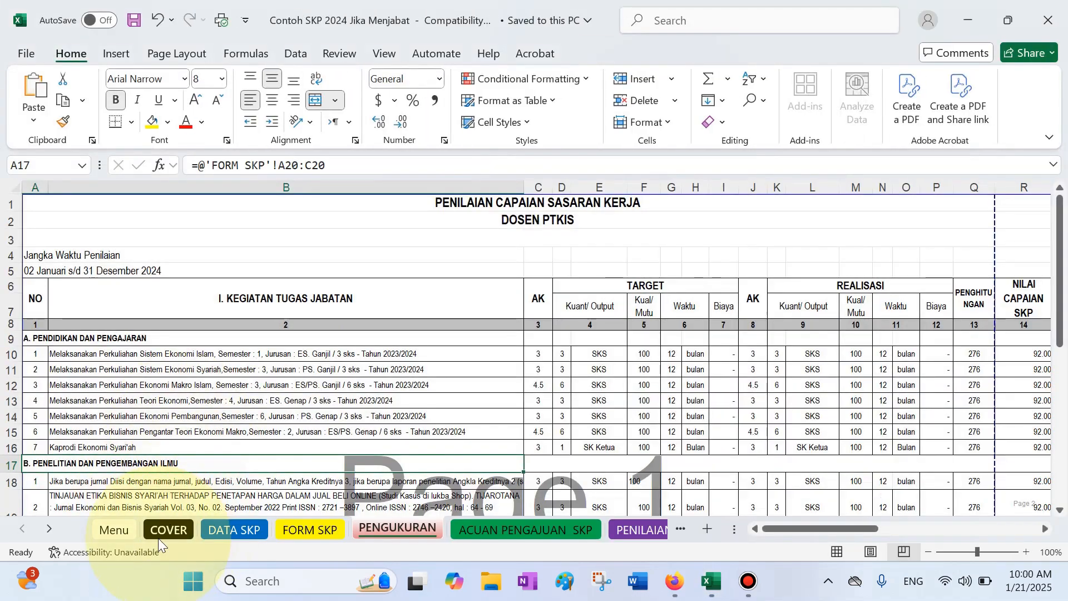
Step: Look through the example workbook's COVER and Menu sheets and examine the identity data on its DATA SKP sheet
{"action": "left_click", "coordinate": [158, 538]}
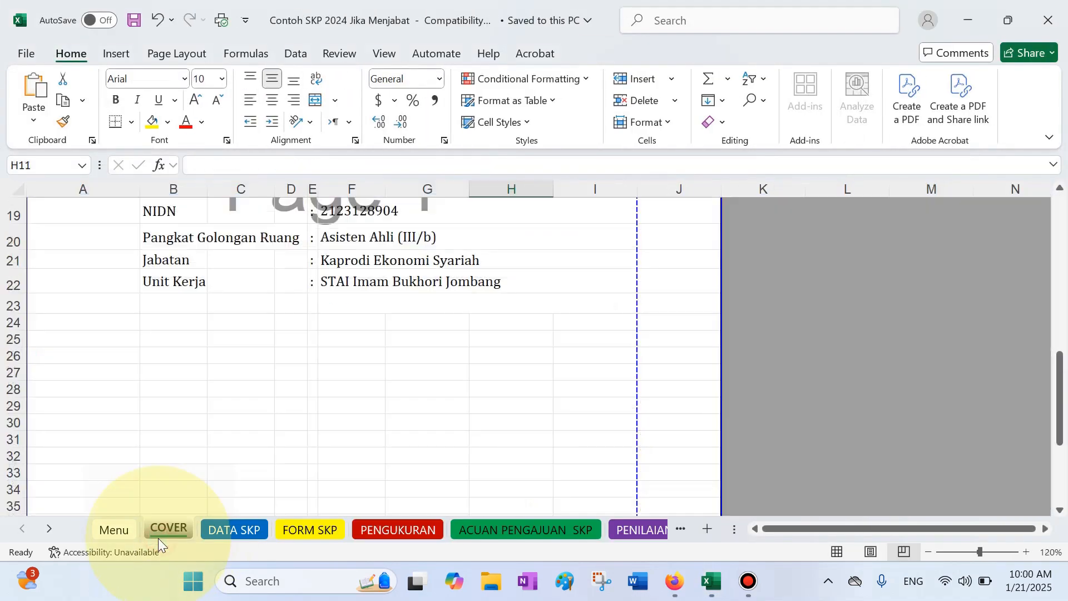
{"action": "left_click", "coordinate": [110, 533]}
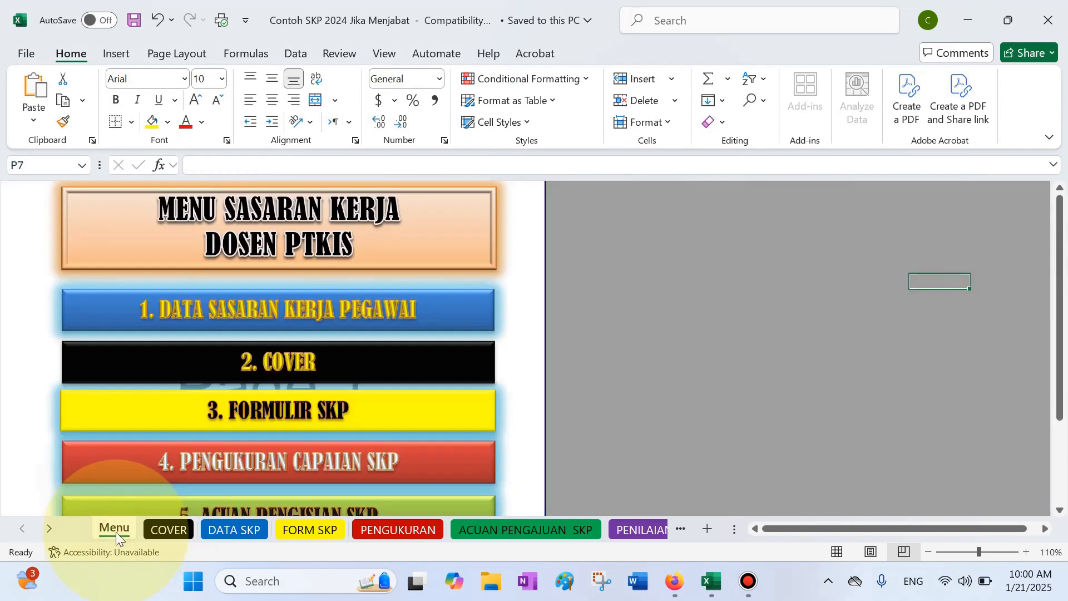
{"action": "left_click", "coordinate": [253, 526]}
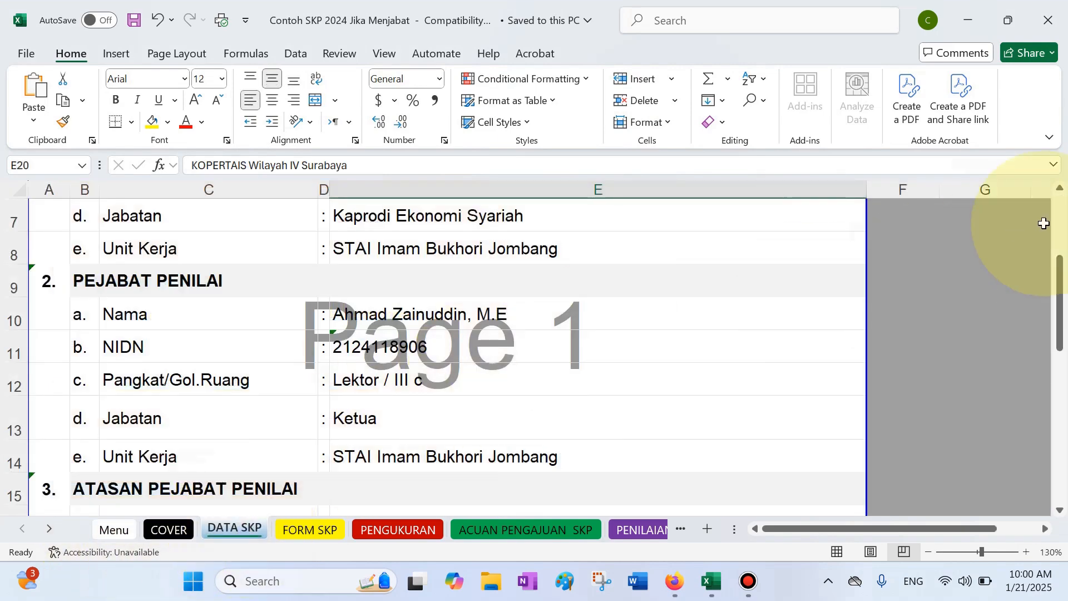
{"action": "left_click_drag", "start_coordinate": [1059, 290], "coordinate": [1063, 199]}
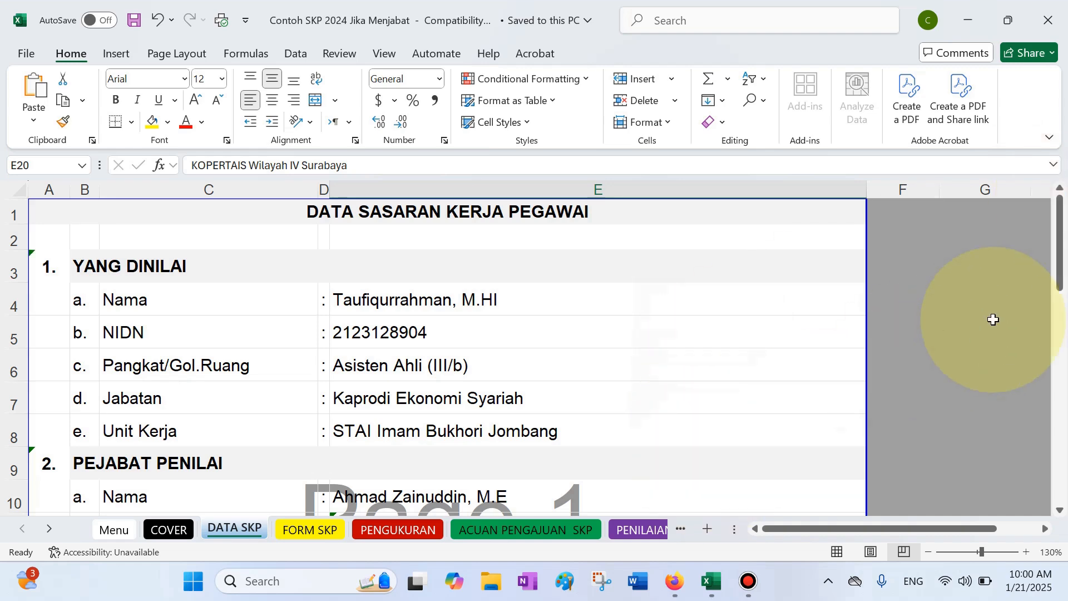
{"action": "left_click_drag", "start_coordinate": [1060, 261], "coordinate": [1061, 148]}
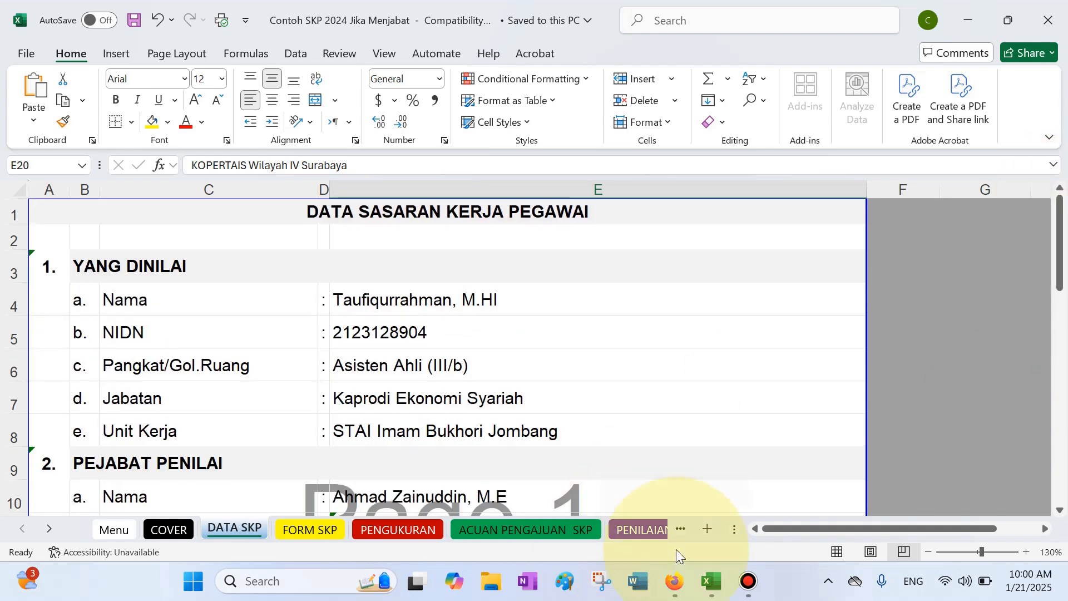
Step: Return to the lecturer's SKP 2024 workbook and review the COVER sheet's period and institution lines, ending on the DATA SKP sheet
{"action": "left_click", "coordinate": [712, 591]}
{"action": "left_click", "coordinate": [411, 501]}
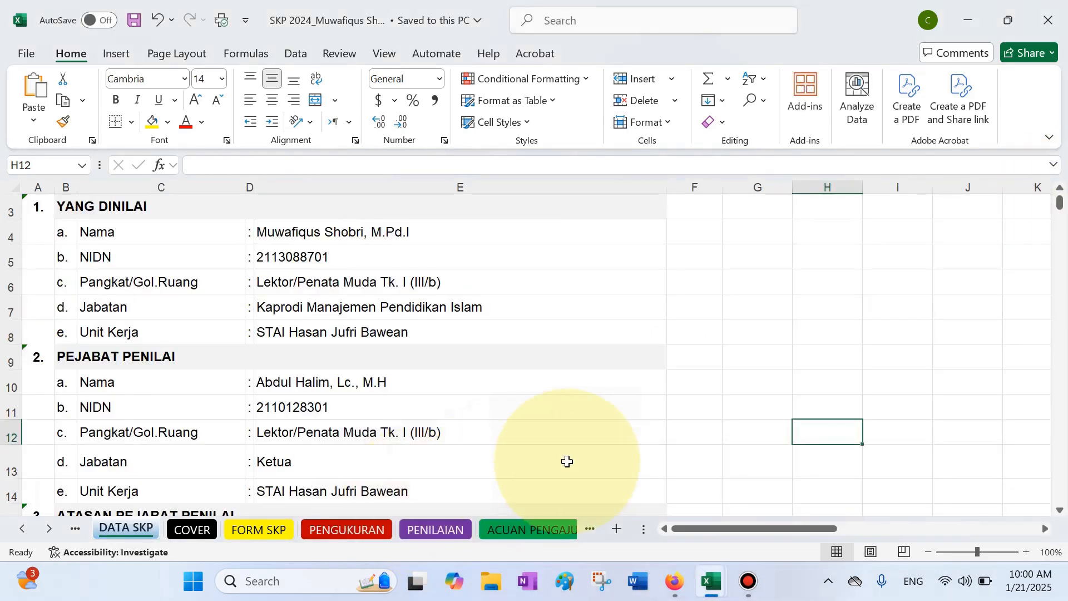
{"action": "left_click", "coordinate": [189, 533]}
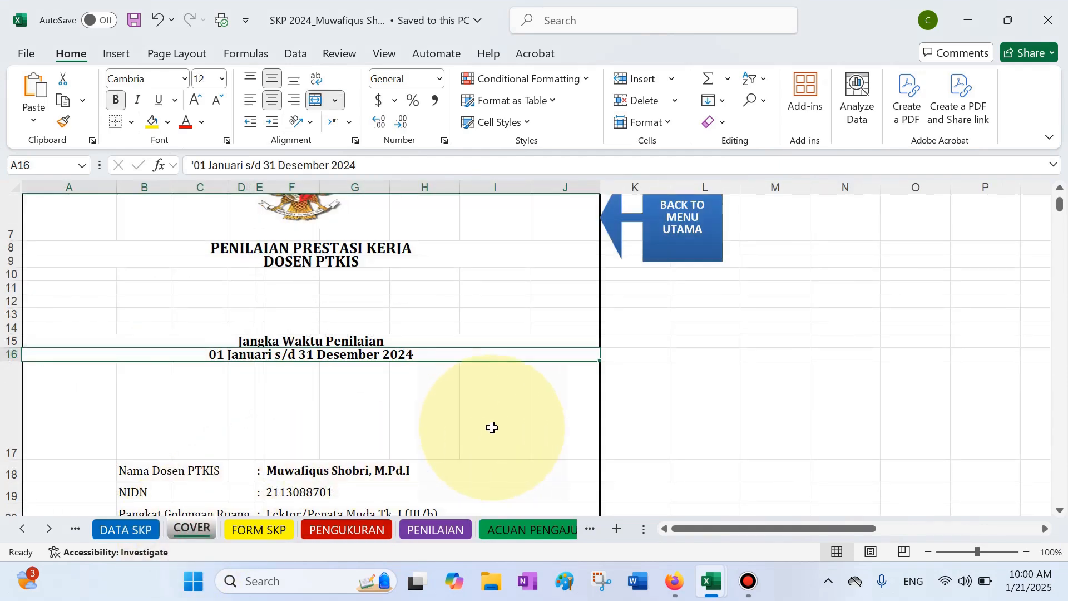
{"action": "left_click", "coordinate": [384, 390]}
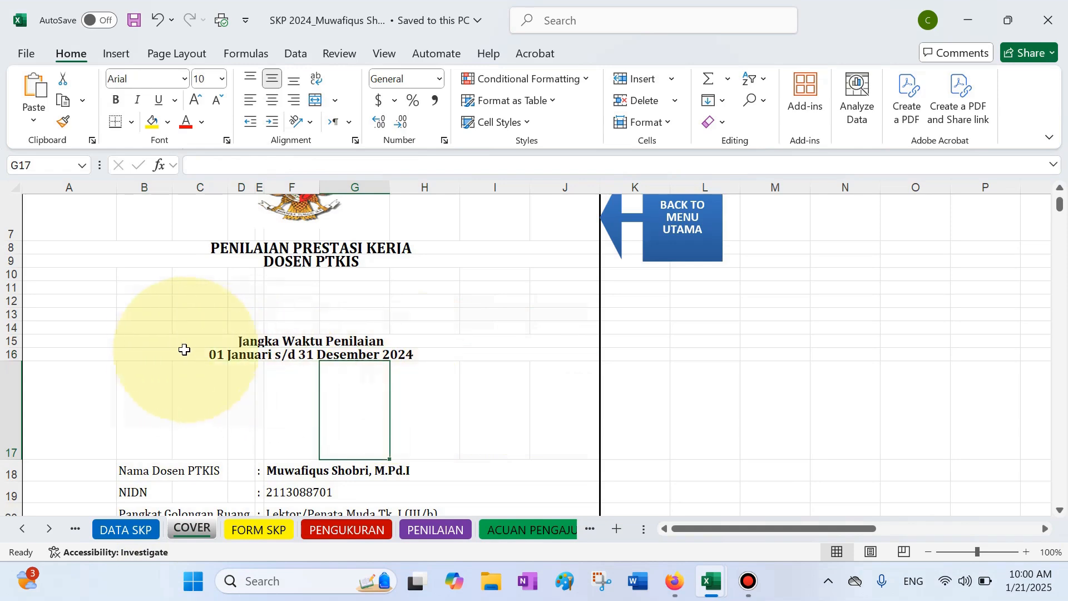
{"action": "left_click", "coordinate": [155, 353]}
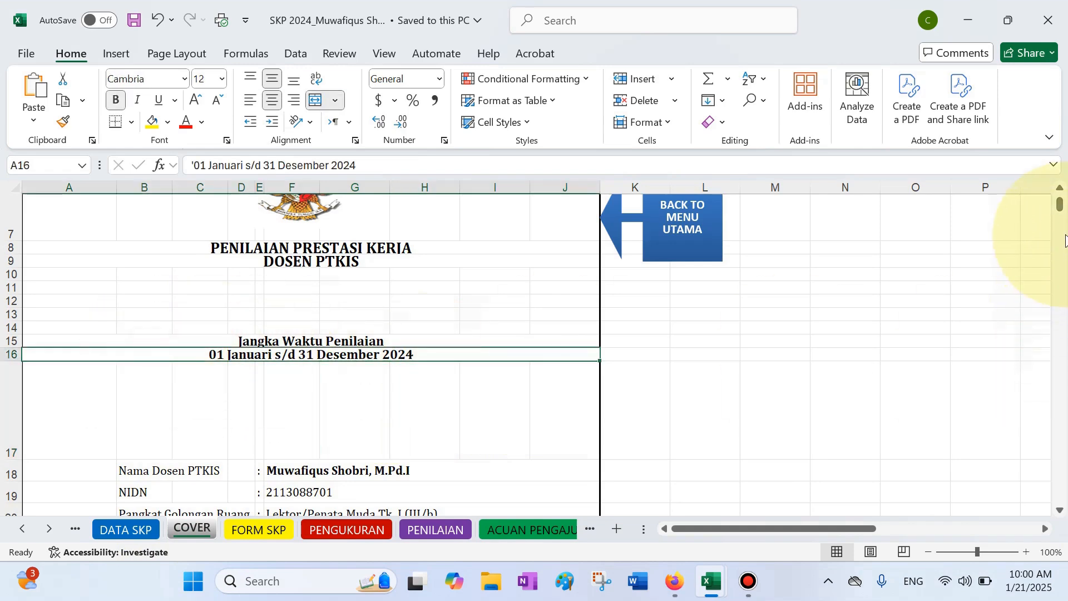
{"action": "left_click_drag", "start_coordinate": [1059, 203], "coordinate": [1059, 220]}
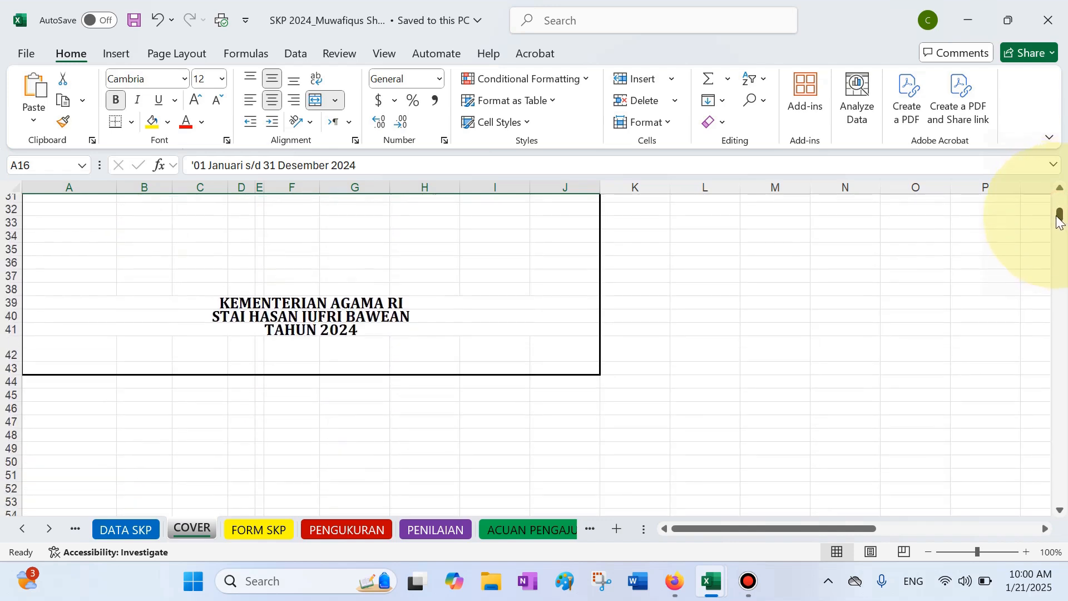
{"action": "left_click", "coordinate": [135, 530]}
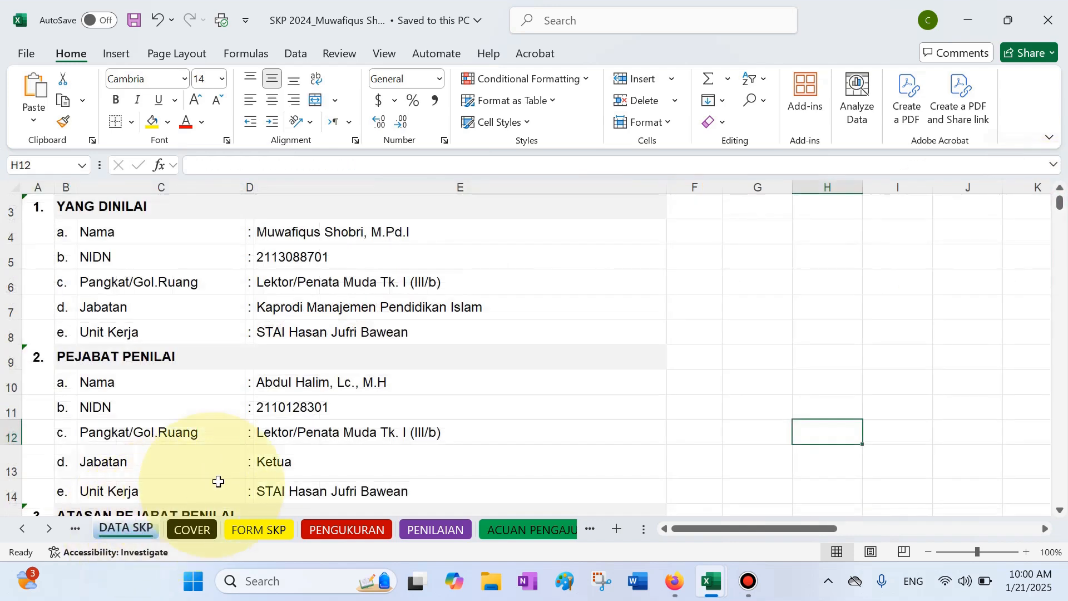
Step: Inspect the assessor and assessed-lecturer identity block in rows 4 to 9 of the FORM SKP sheet
{"action": "left_click", "coordinate": [259, 534]}
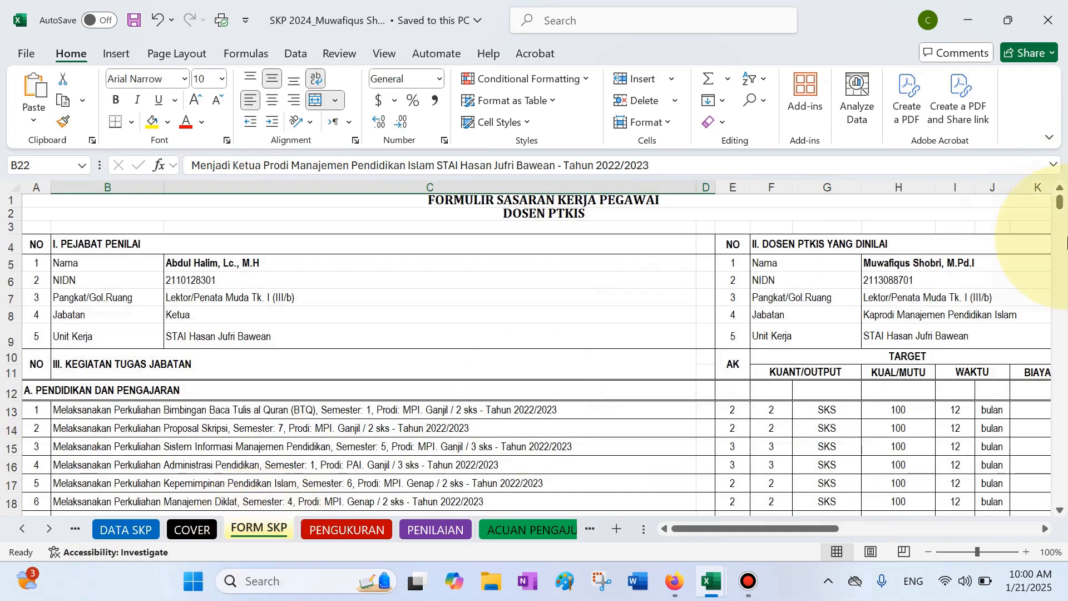
{"action": "left_click", "coordinate": [3, 248]}
{"action": "left_click_drag", "start_coordinate": [4, 253], "coordinate": [5, 340]}
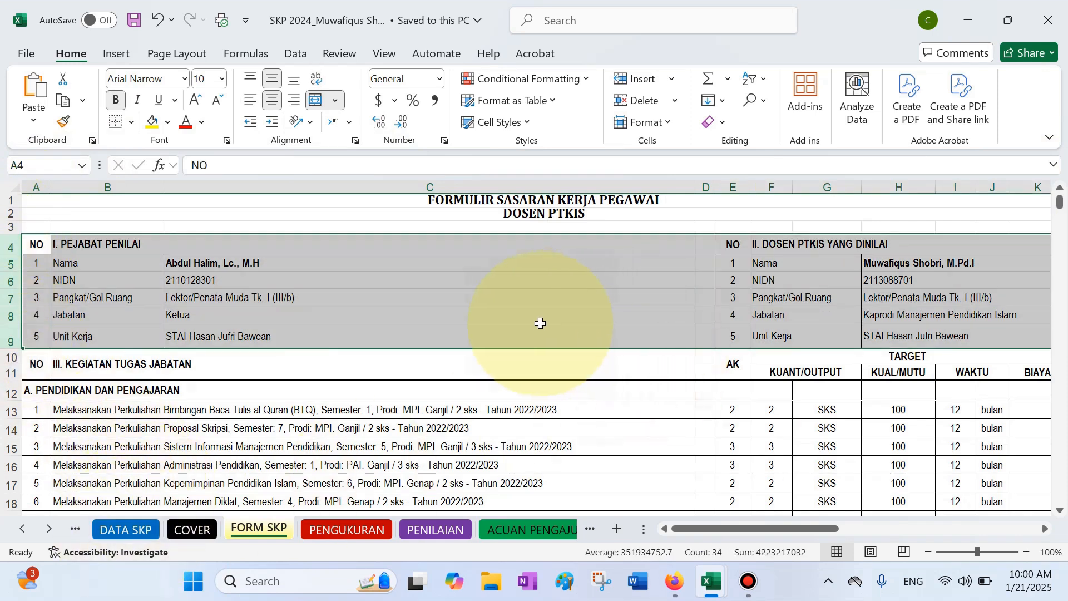
{"action": "left_click", "coordinate": [543, 331]}
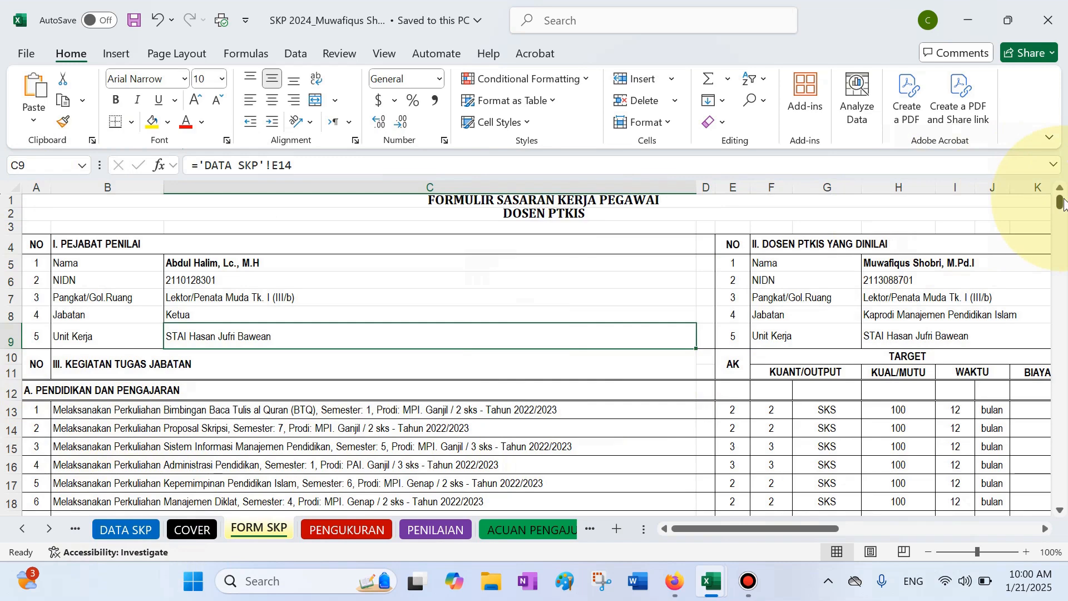
Step: Examine the job activity list on FORM SKP from section A (Pendidikan dan Pengajaran) to section D (Penunjang Tridharma)
{"action": "left_click_drag", "start_coordinate": [1063, 203], "coordinate": [1062, 203]}
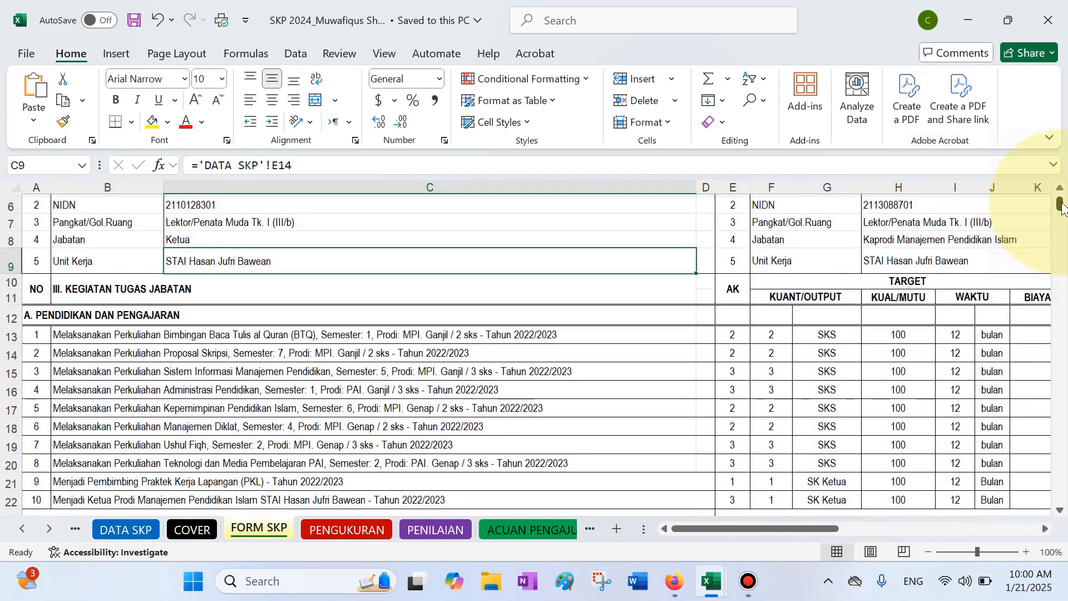
{"action": "left_click", "coordinate": [154, 315]}
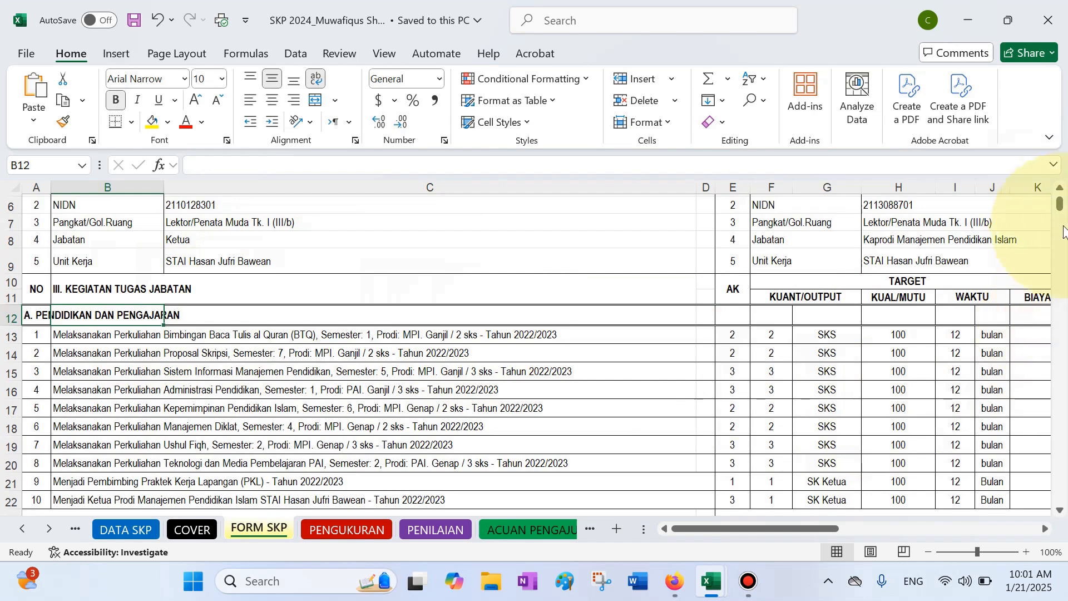
{"action": "mouse_move", "coordinate": [1060, 205]}
{"action": "left_mouse_down"}
{"action": "mouse_move", "coordinate": [1059, 217]}
{"action": "mouse_move", "coordinate": [1060, 202]}
{"action": "left_mouse_up"}
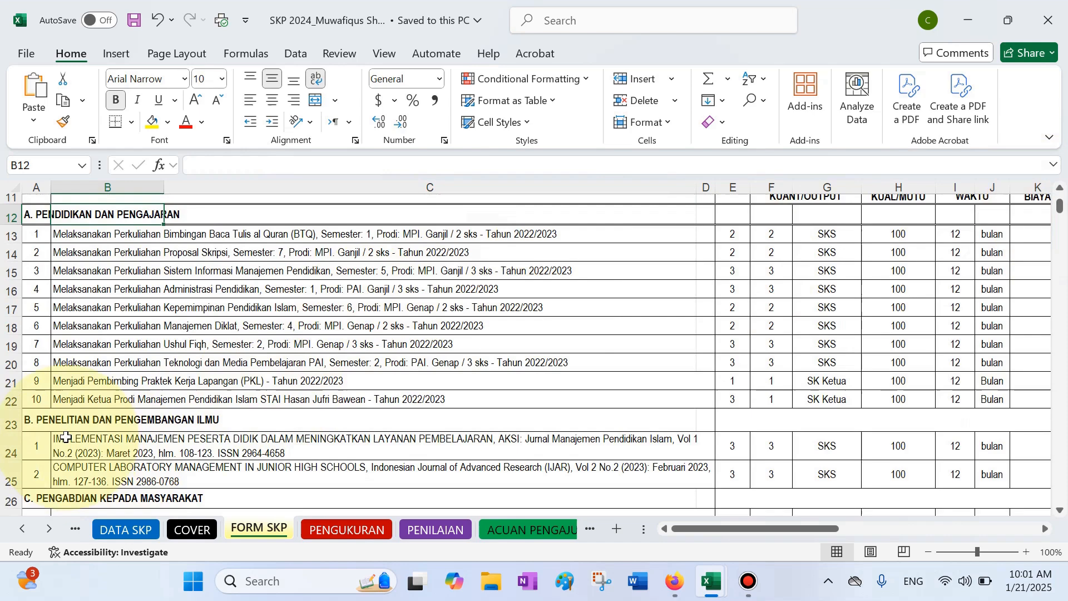
{"action": "left_click", "coordinate": [50, 501]}
{"action": "left_click", "coordinate": [1060, 509]}
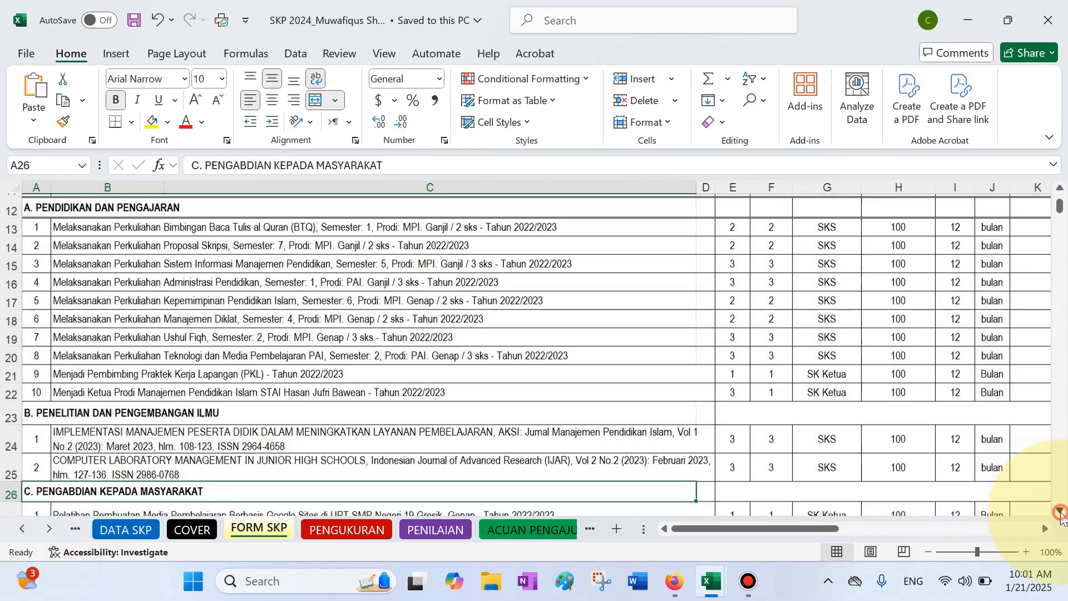
{"action": "scroll", "coordinate": [1060, 510], "scroll_direction": "down", "scroll_amount": 1}
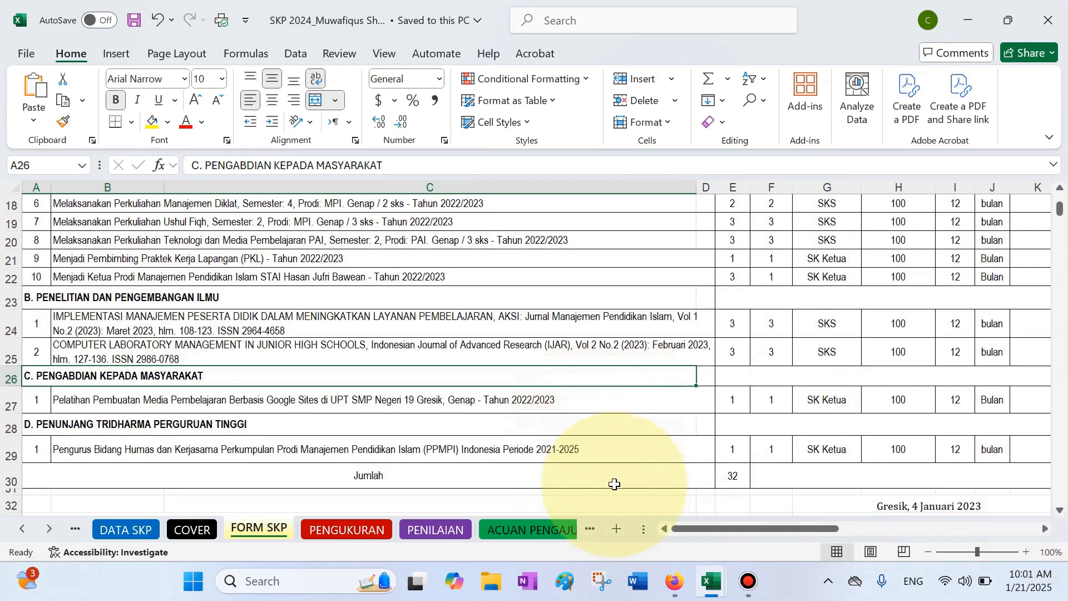
Step: Switch back to the example workbook and examine the Pendidikan dan Pengajaran teaching entries on its FORM SKP sheet
{"action": "mouse_move", "coordinate": [693, 590]}
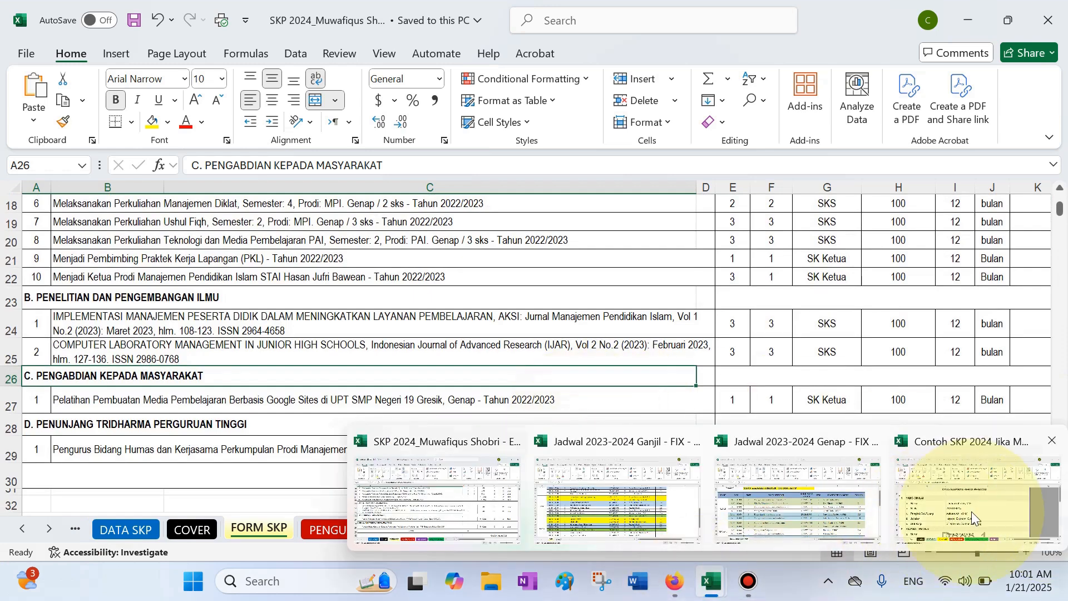
{"action": "left_click", "coordinate": [971, 512]}
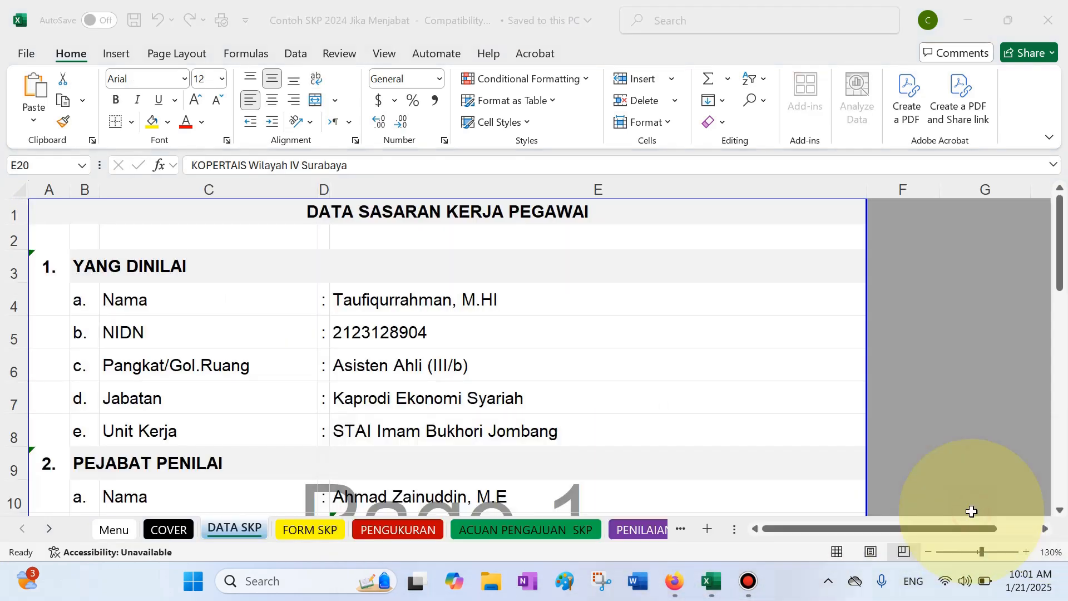
{"action": "left_click", "coordinate": [318, 536]}
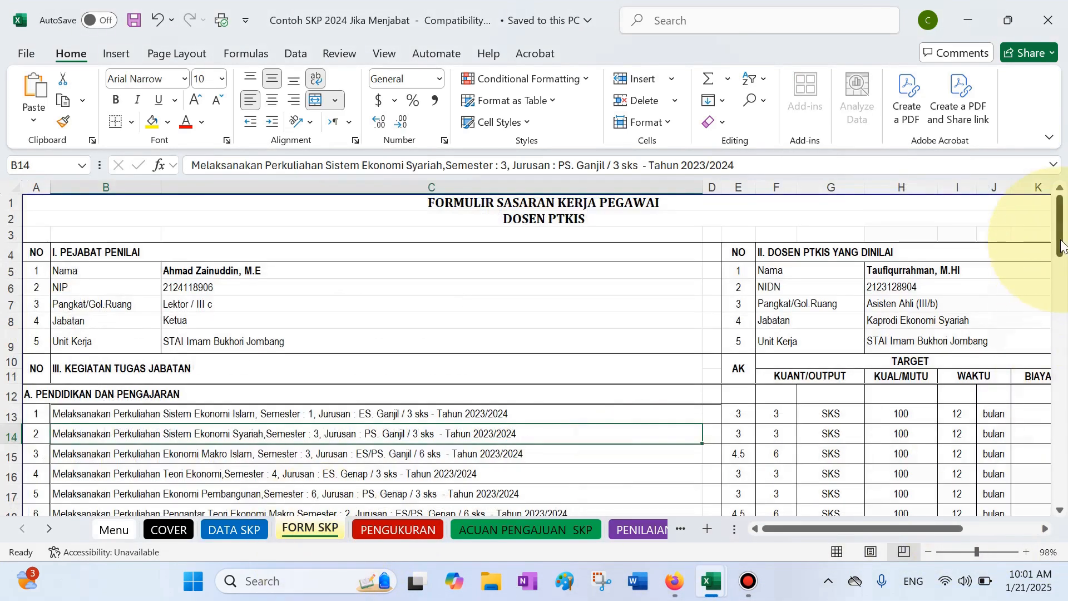
{"action": "left_click_drag", "start_coordinate": [1059, 247], "coordinate": [1057, 279]}
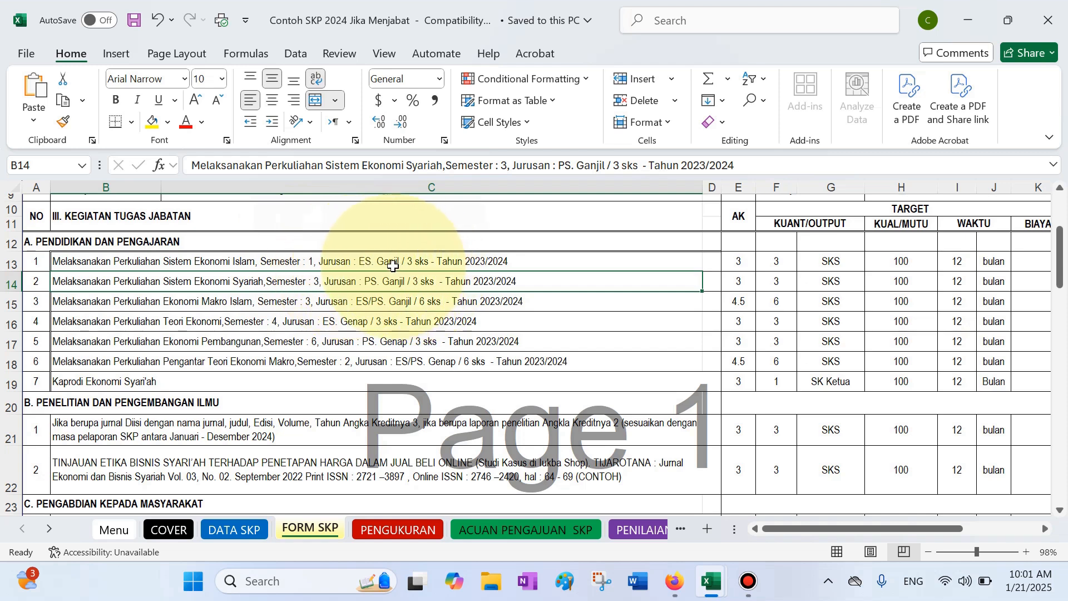
{"action": "left_click", "coordinate": [405, 341]}
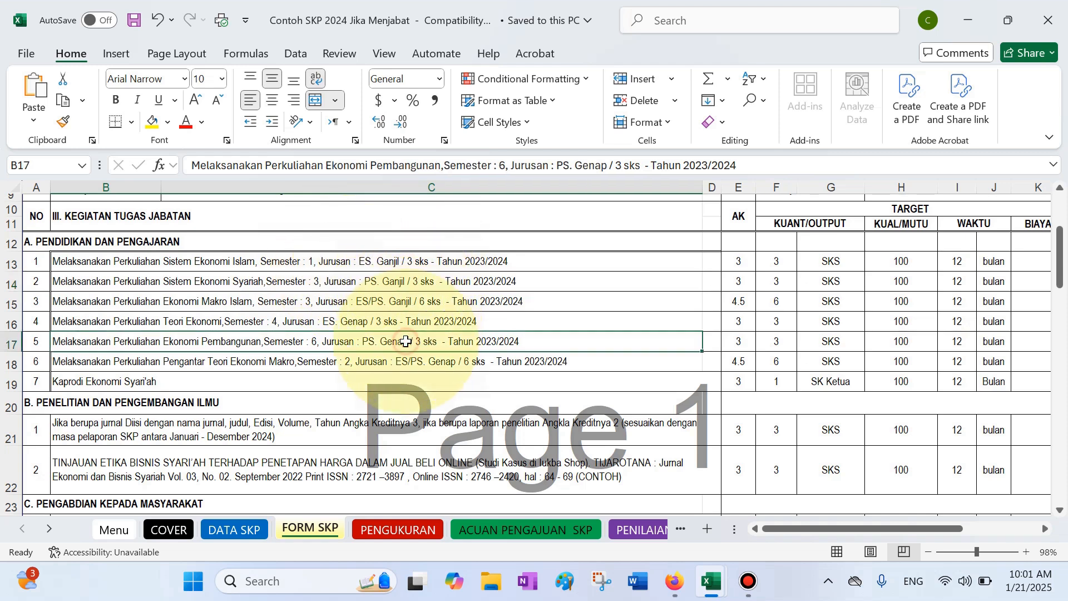
{"action": "left_click", "coordinate": [508, 262]}
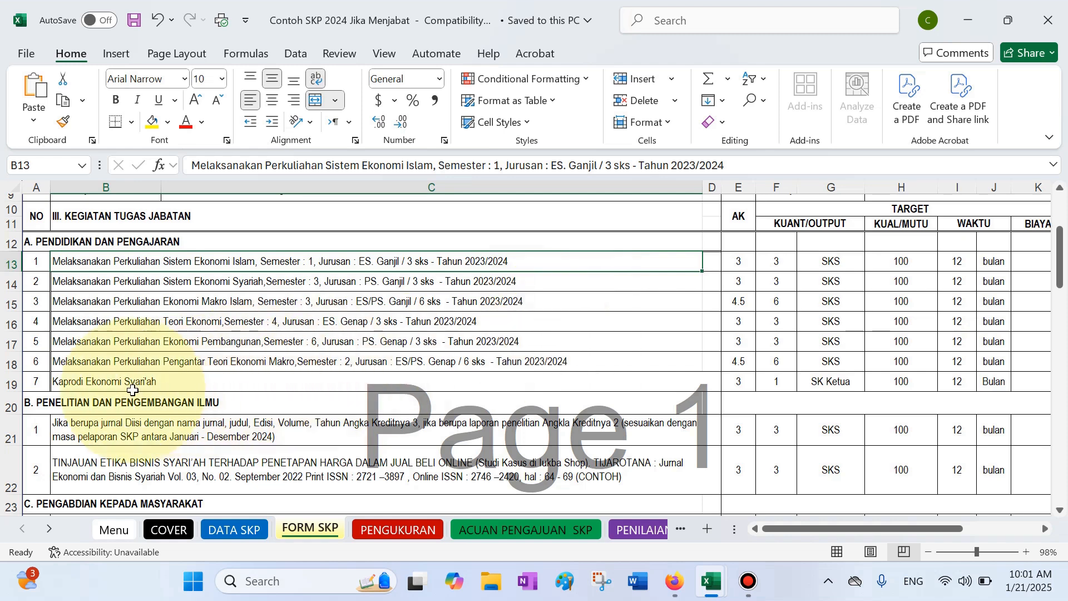
Step: Examine the Kaprodi Ekonomi Syari'ah entry and both entries under section B, Penelitian dan Pengembangan Ilmu, on the FORM SKP sheet
{"action": "left_click", "coordinate": [98, 379]}
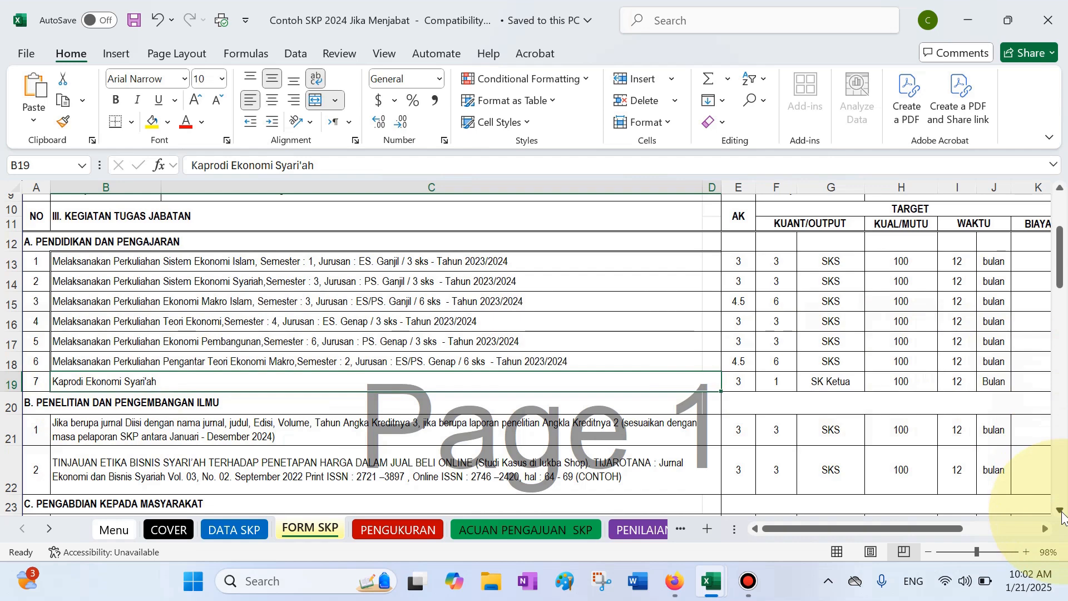
{"action": "scroll", "coordinate": [1062, 515], "scroll_direction": "down", "scroll_amount": 3}
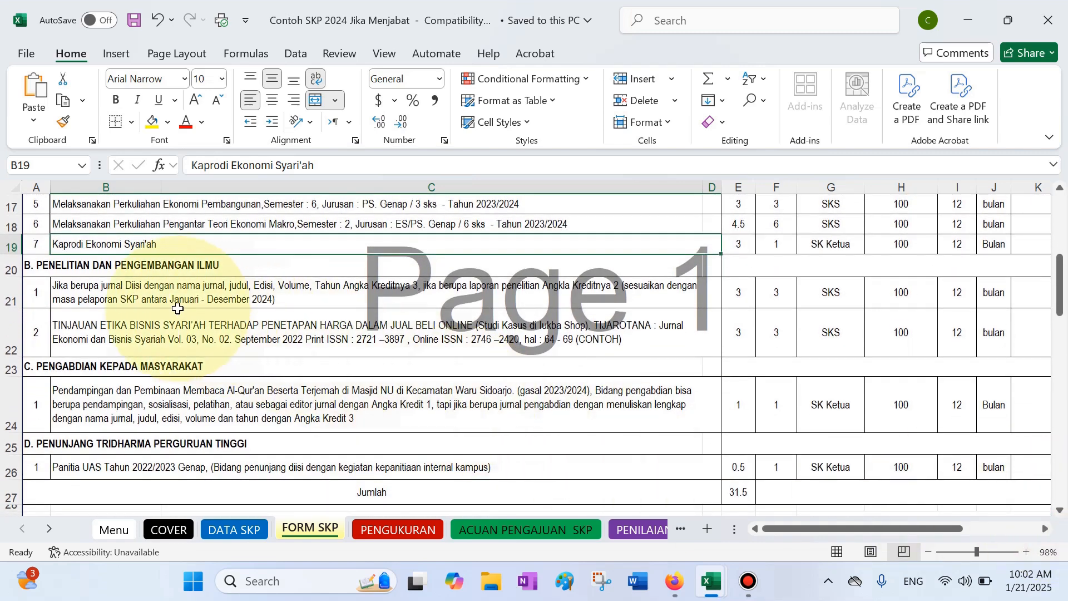
{"action": "left_click", "coordinate": [103, 287]}
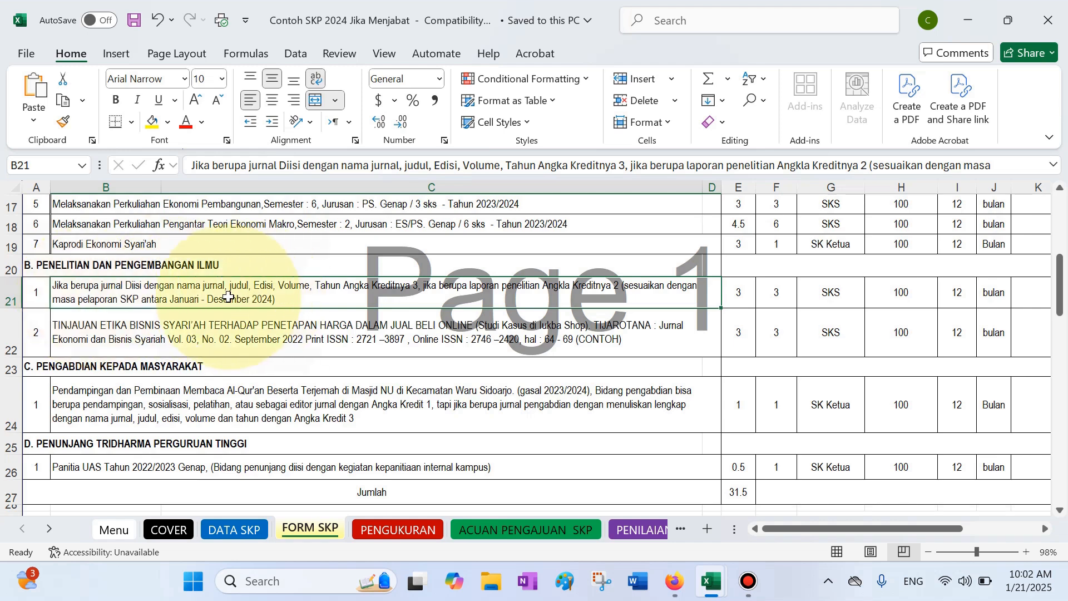
{"action": "left_click", "coordinate": [208, 324]}
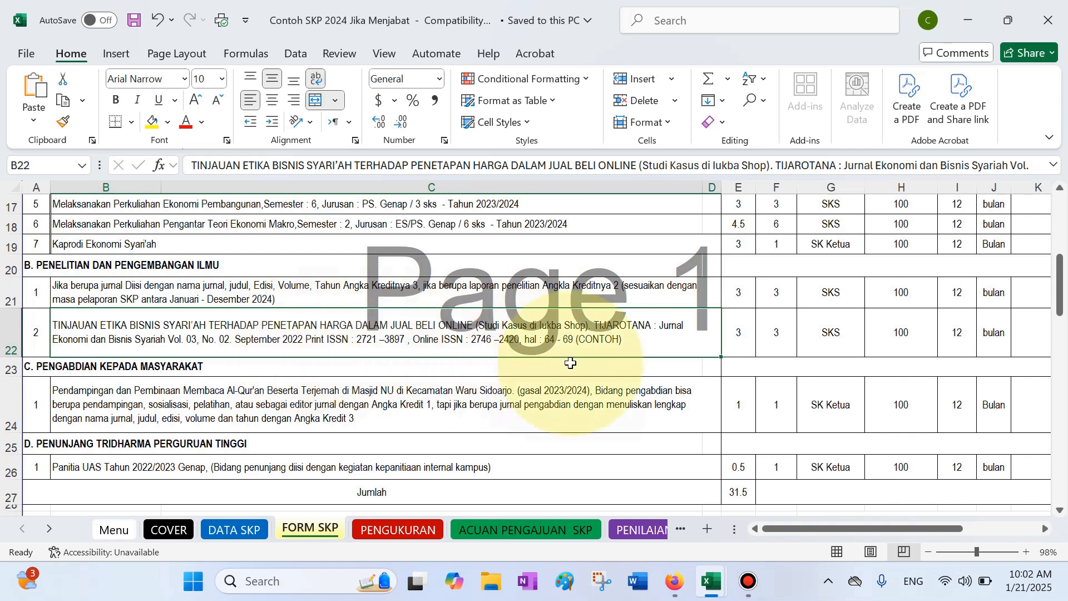
Step: Check the AK values of the two research entries against the Angka Kredit rules written in the first entry's description
{"action": "left_click", "coordinate": [742, 329]}
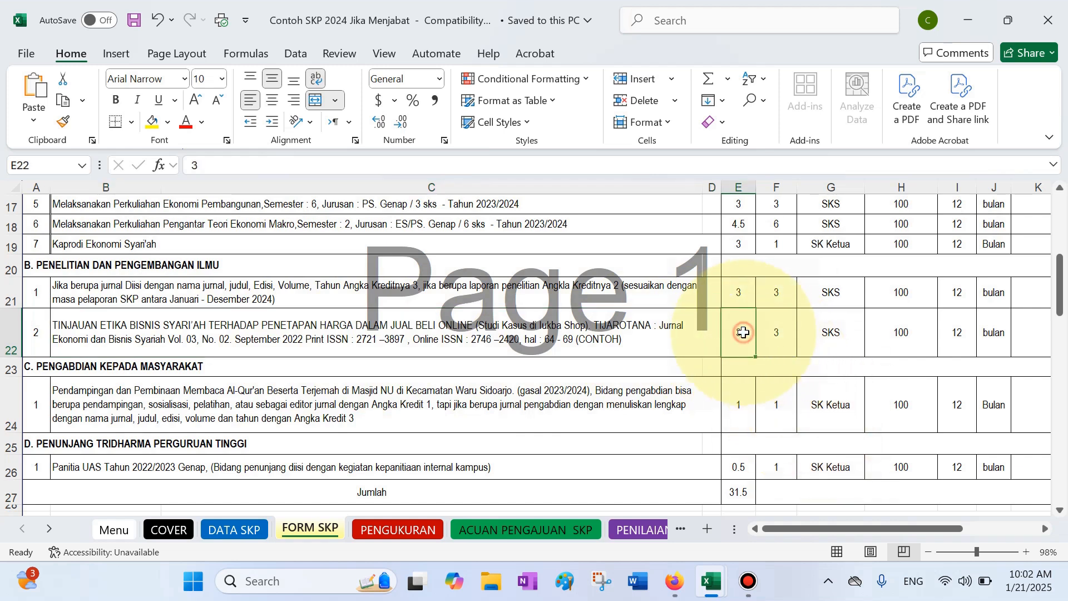
{"action": "left_click", "coordinate": [743, 293]}
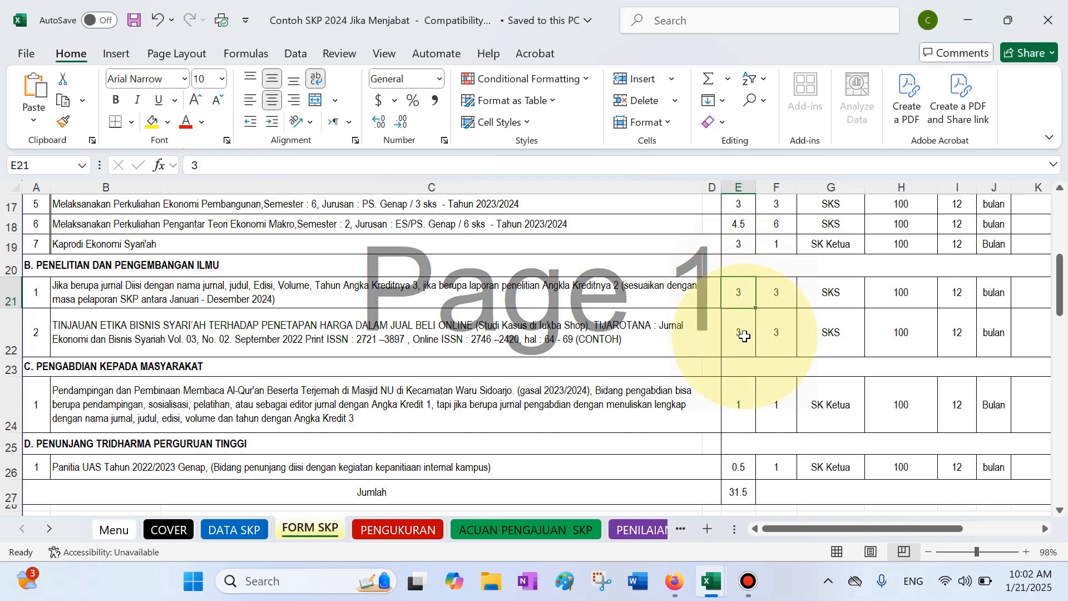
{"action": "left_click", "coordinate": [744, 335]}
{"action": "left_click", "coordinate": [744, 293]}
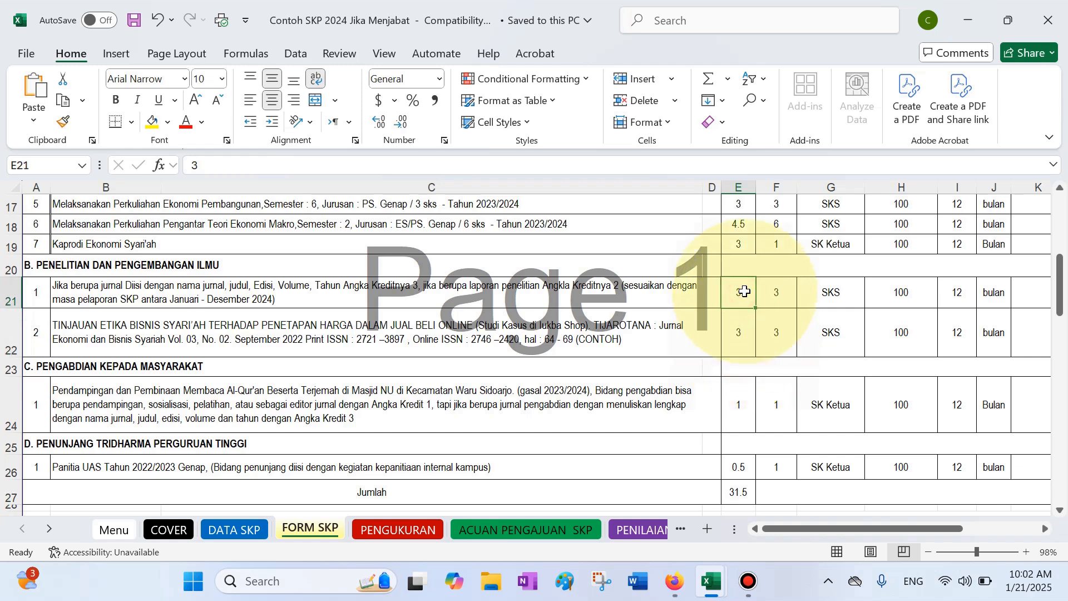
{"action": "left_click", "coordinate": [745, 335]}
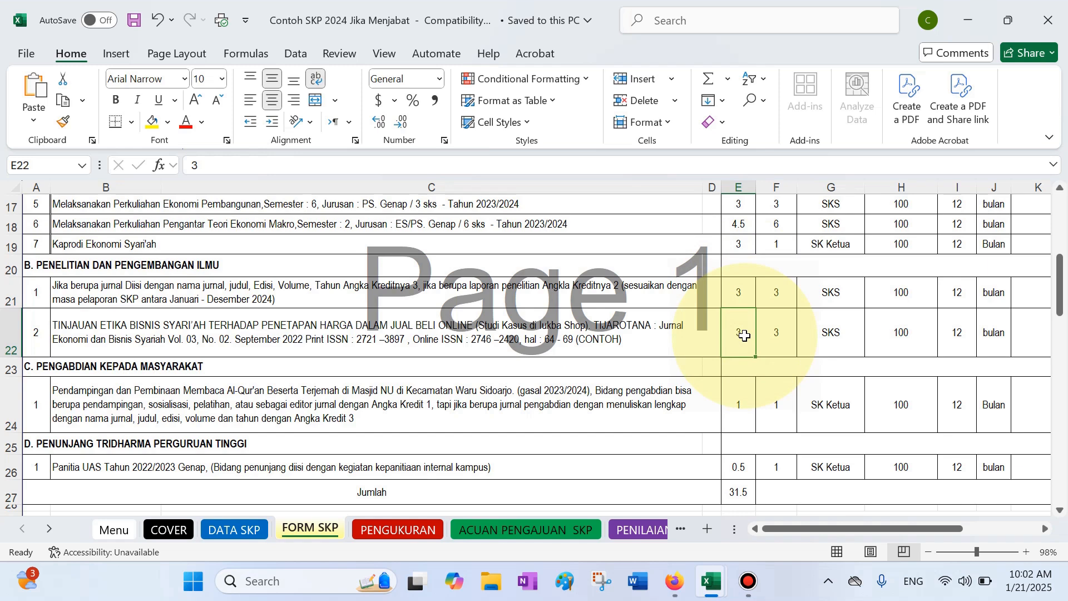
{"action": "left_click", "coordinate": [602, 287]}
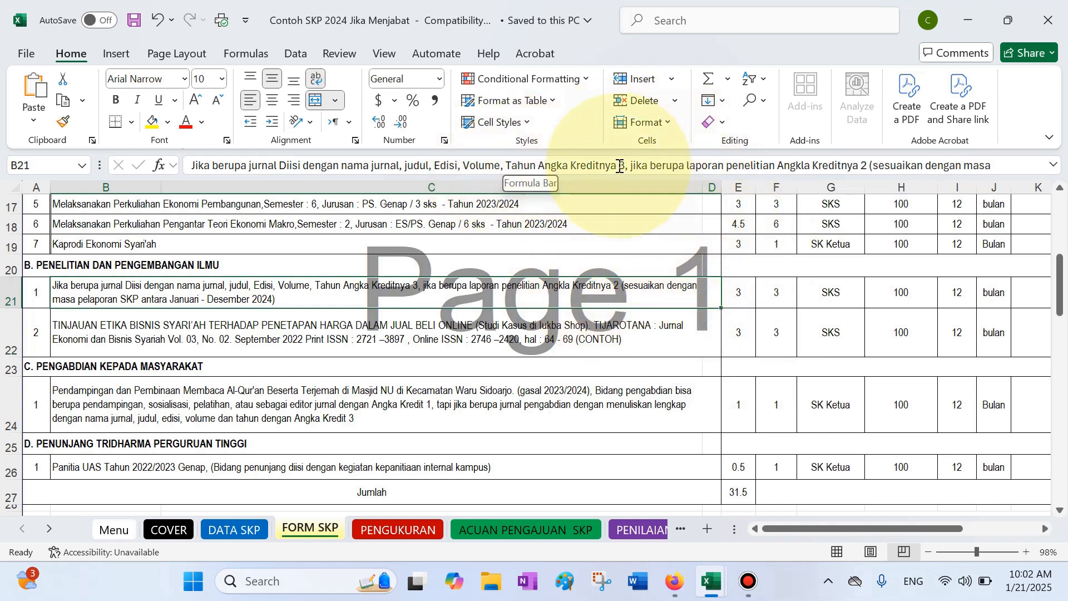
{"action": "left_click_drag", "start_coordinate": [628, 165], "coordinate": [593, 166]}
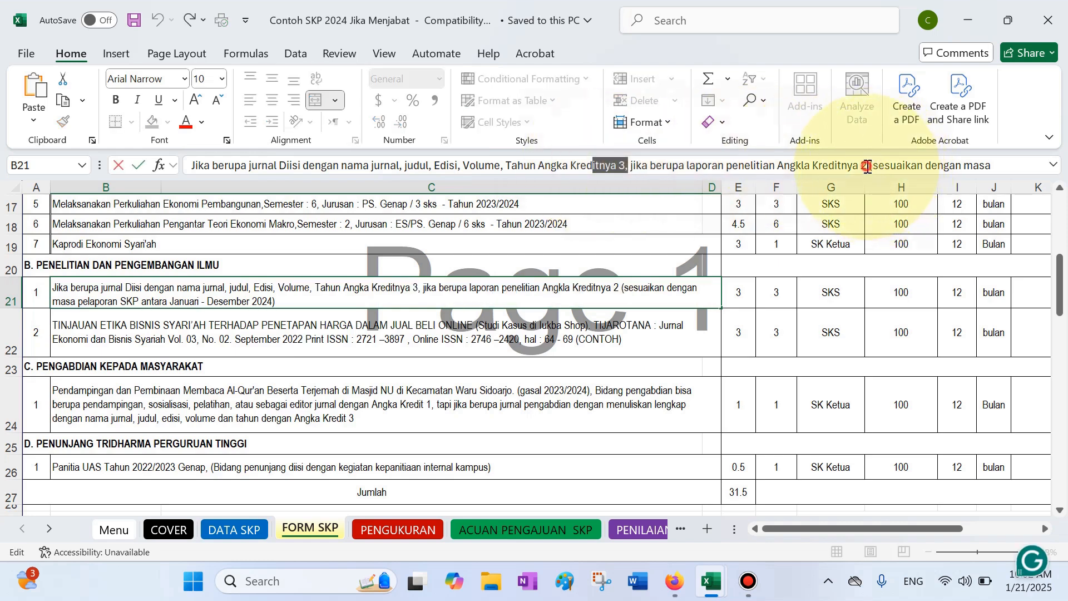
{"action": "left_click_drag", "start_coordinate": [867, 165], "coordinate": [813, 165]}
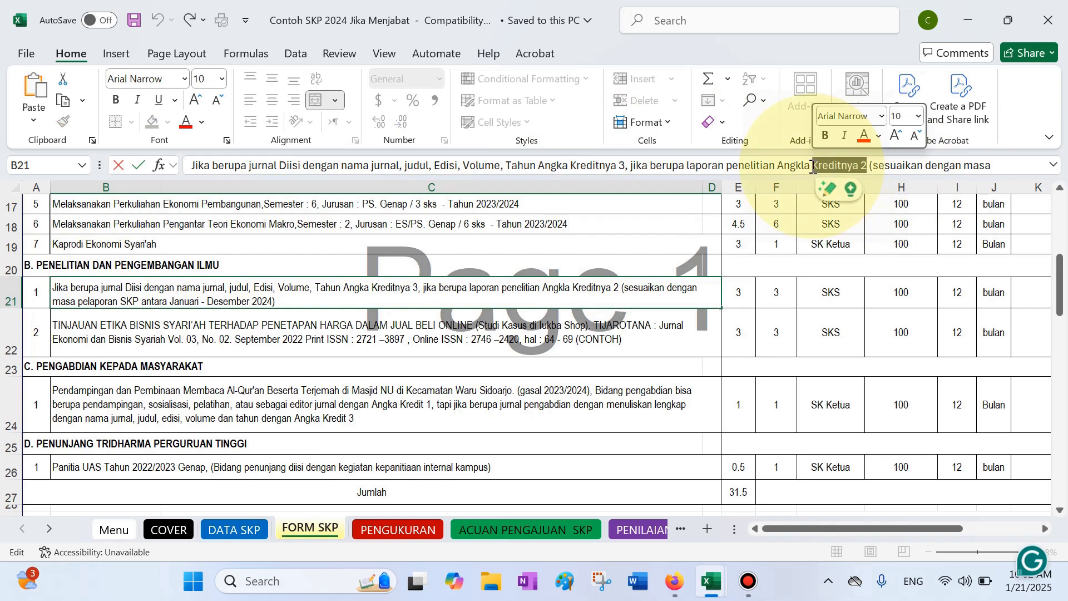
Step: Examine the Angka Kredit rules for activities and for journals in the Pengabdian kepada Masyarakat entry's description
{"action": "left_click", "coordinate": [557, 404]}
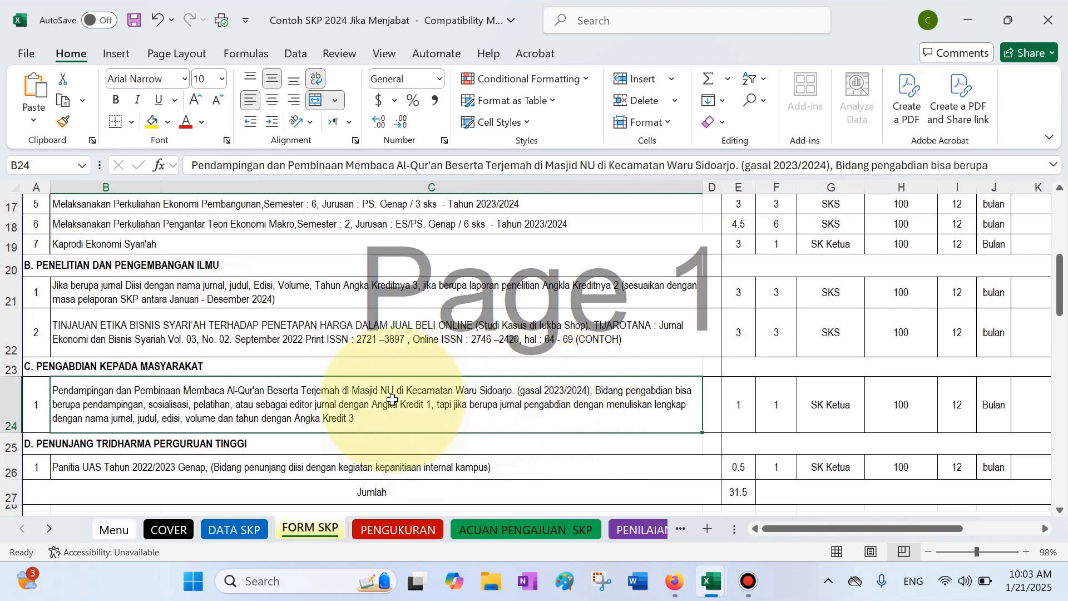
{"action": "double_click", "coordinate": [410, 406]}
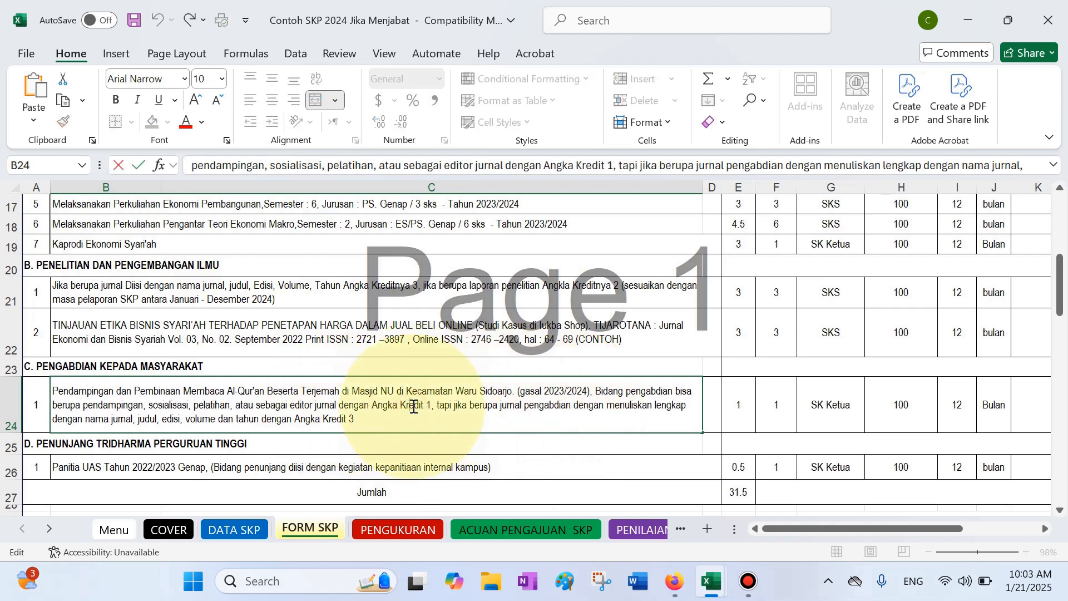
{"action": "left_click_drag", "start_coordinate": [399, 406], "coordinate": [432, 405]}
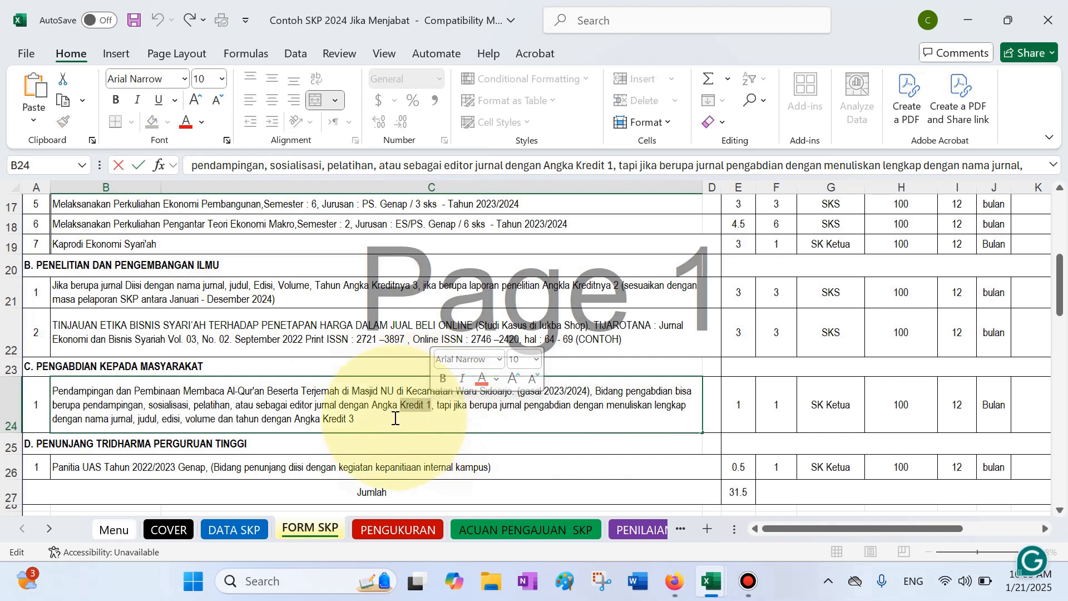
{"action": "left_click", "coordinate": [372, 427]}
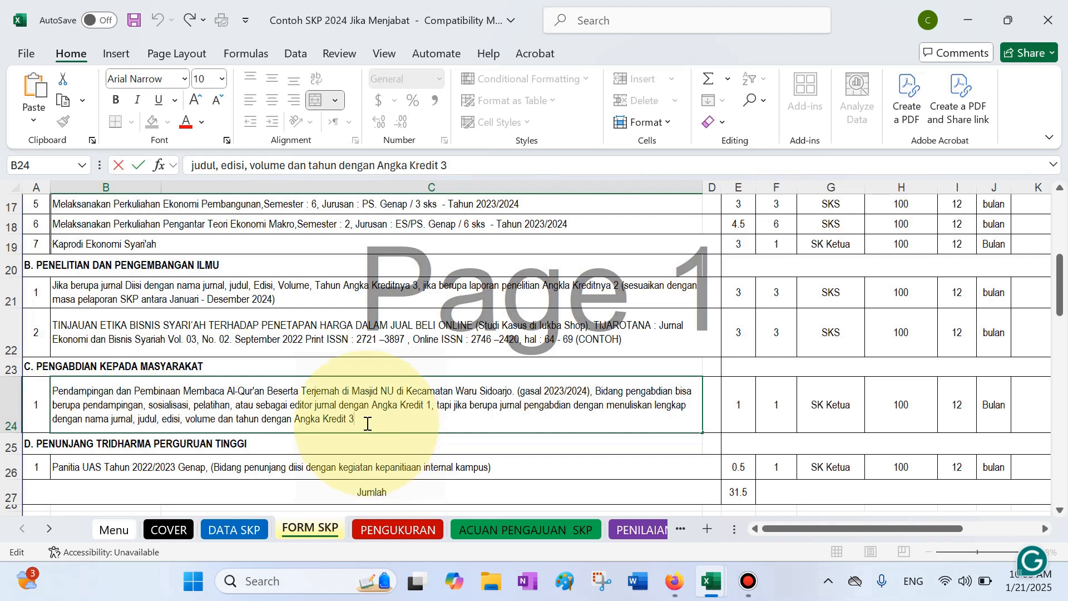
{"action": "left_click_drag", "start_coordinate": [377, 425], "coordinate": [297, 427]}
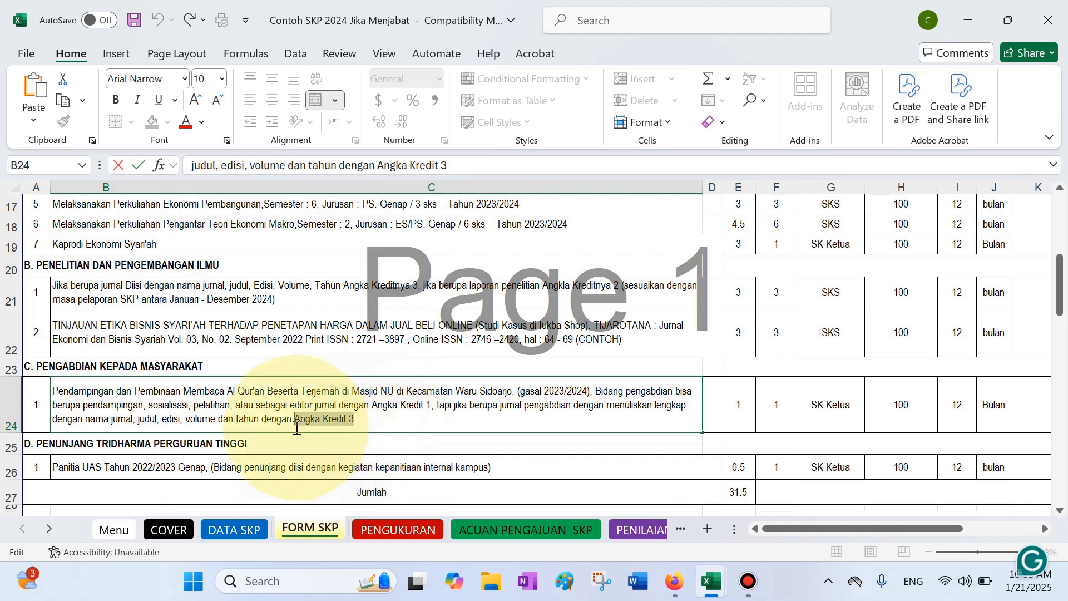
Step: Set both the AK value and the target quantity of the Pengabdian kepada Masyarakat entry in row 24 to 3
{"action": "left_click", "coordinate": [745, 409]}
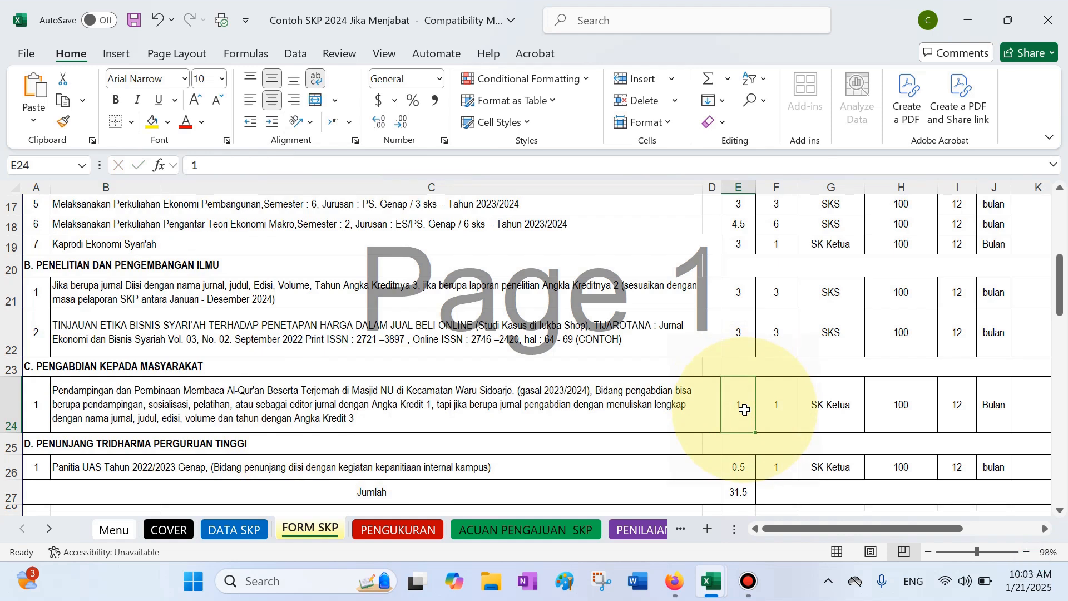
{"action": "type", "text": "3"}
{"action": "key", "text": "Tab"}
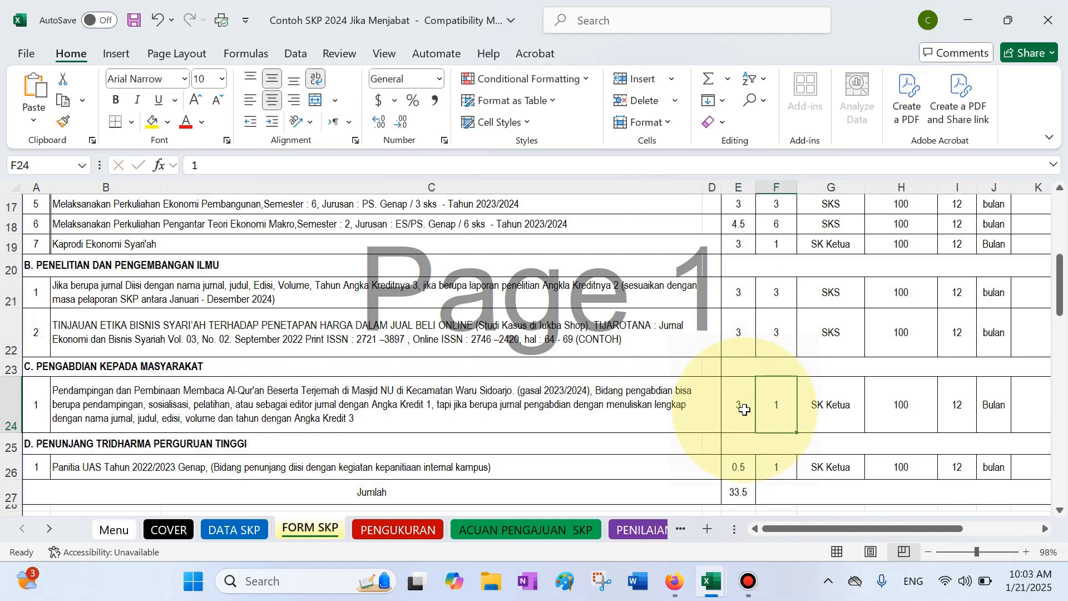
{"action": "type", "text": "3"}
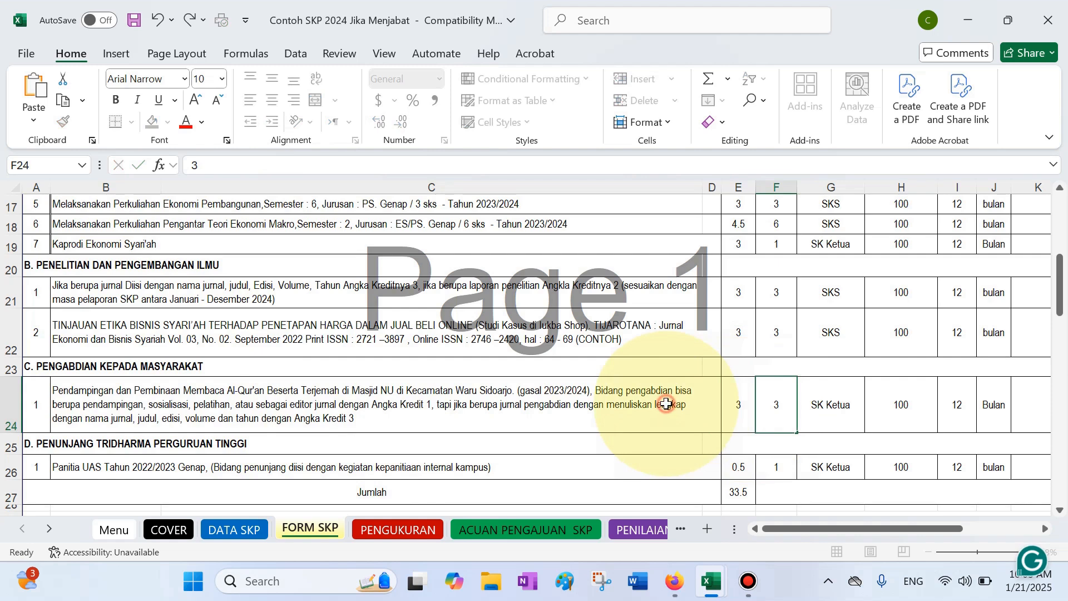
{"action": "left_click", "coordinate": [667, 403]}
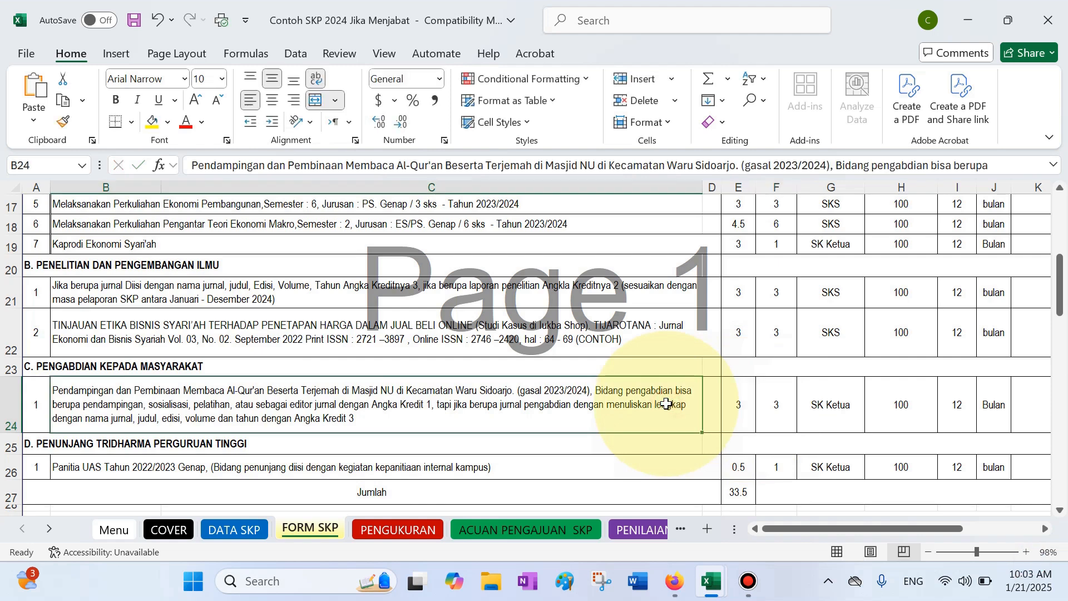
Step: Return the AK value and target quantity of the Pengabdian kepada Masyarakat entry in row 24 to 1
{"action": "left_click", "coordinate": [741, 412]}
{"action": "type", "text": "1"}
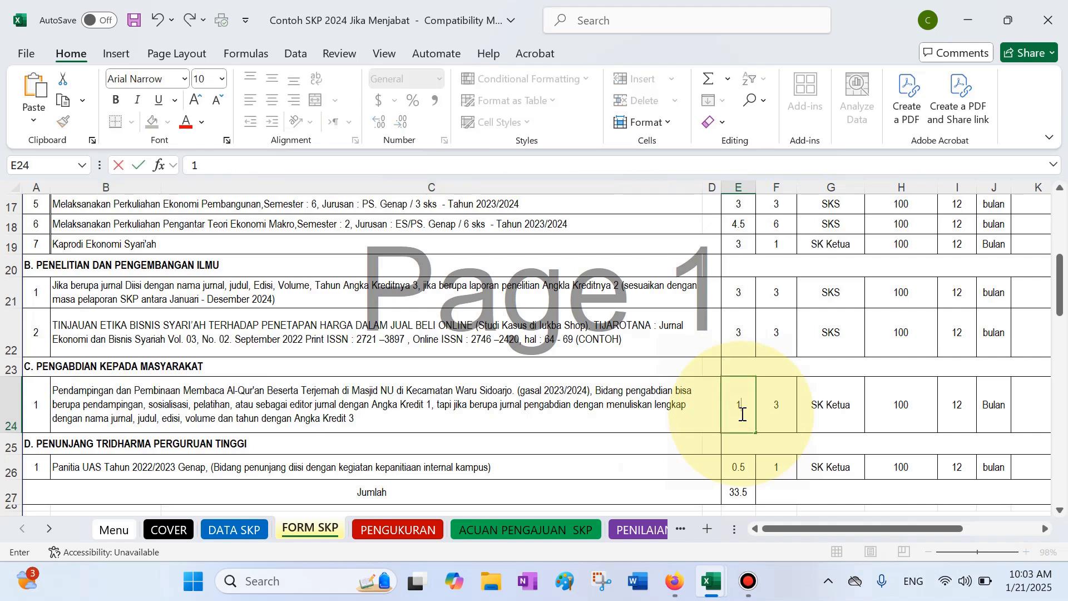
{"action": "key", "text": "Return"}
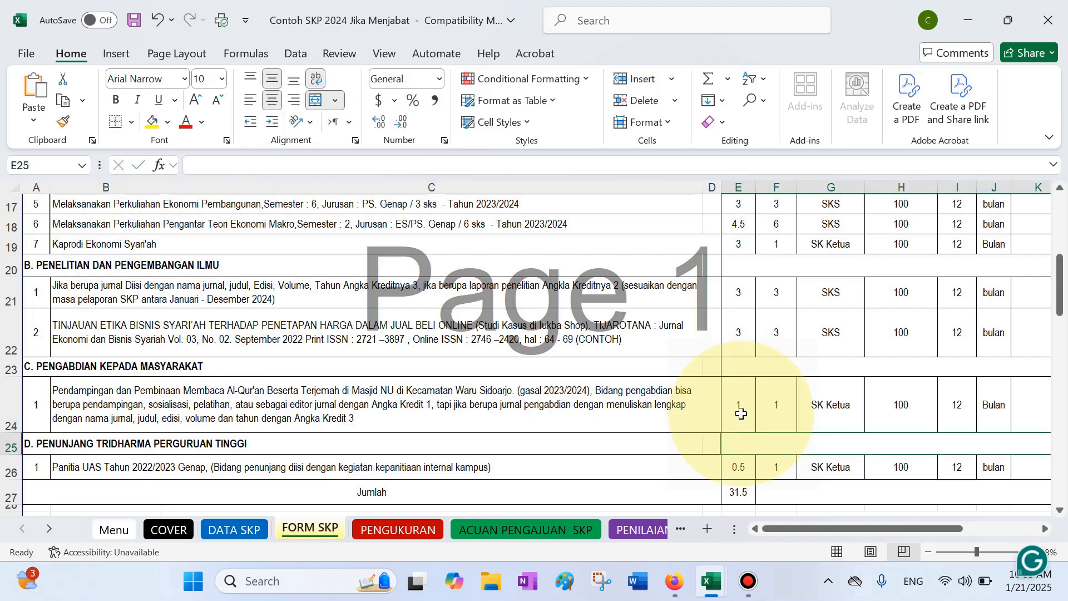
Step: Set both the AK value and the target quantity of the first Penelitian dan Pengembangan Ilmu entry in row 21 to 2
{"action": "left_click", "coordinate": [742, 337]}
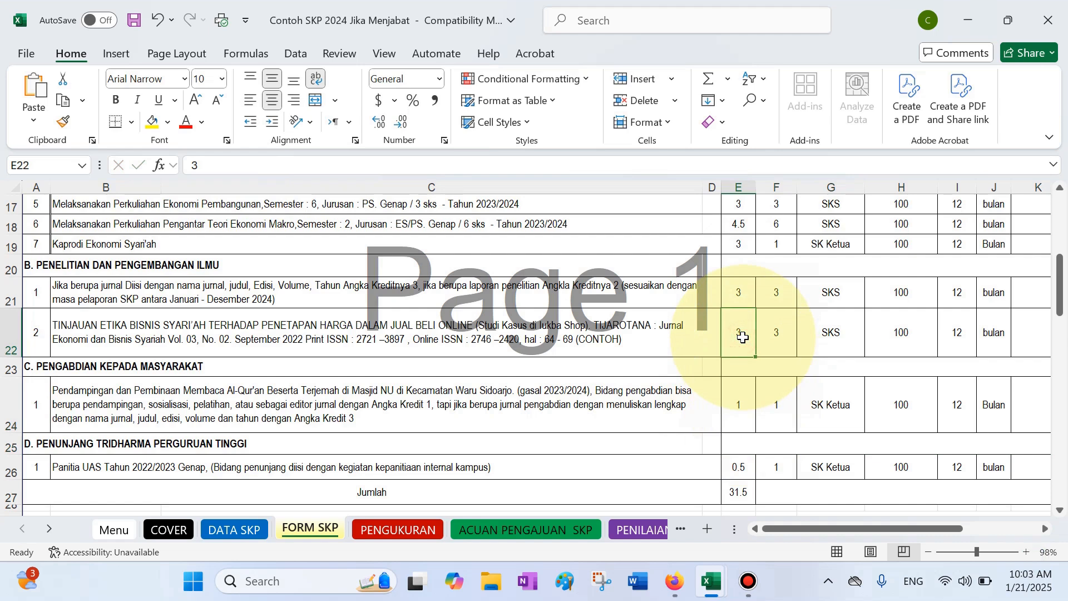
{"action": "key", "text": "Tab"}
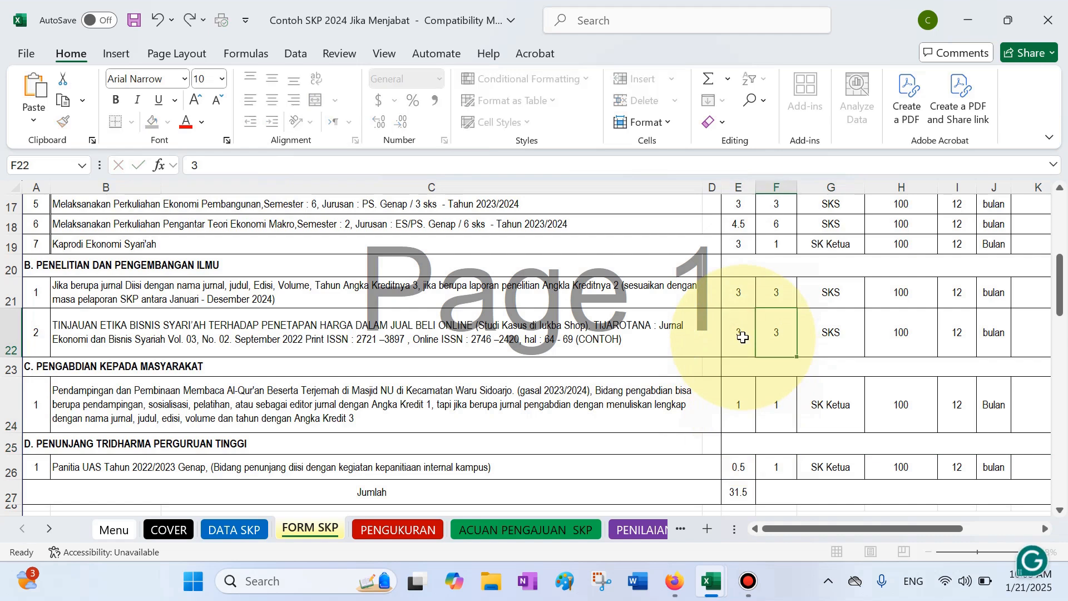
{"action": "left_click", "coordinate": [685, 345]}
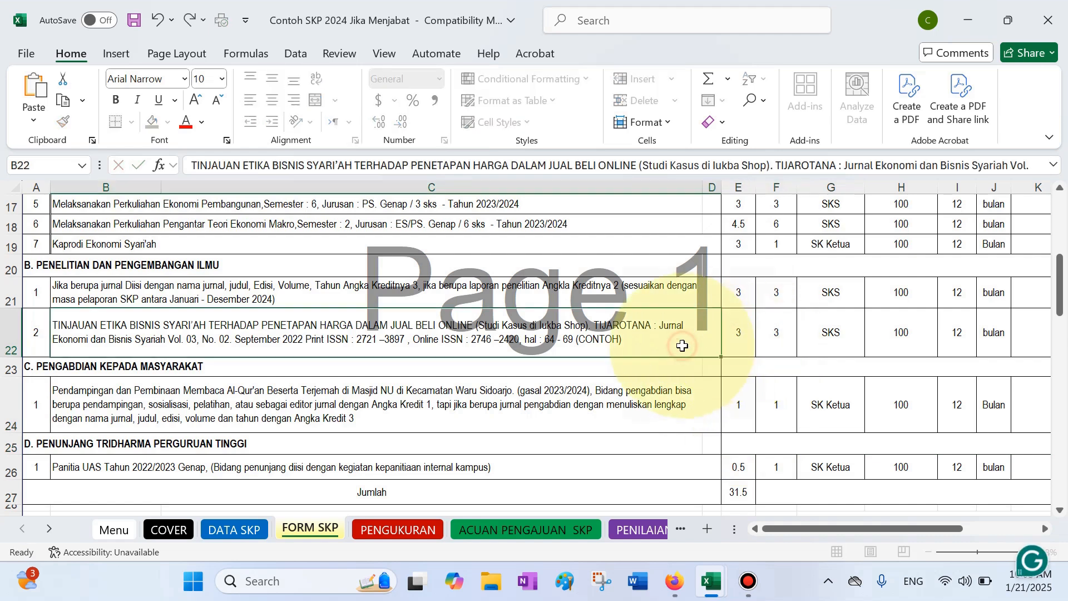
{"action": "left_click", "coordinate": [738, 295]}
{"action": "type", "text": "2"}
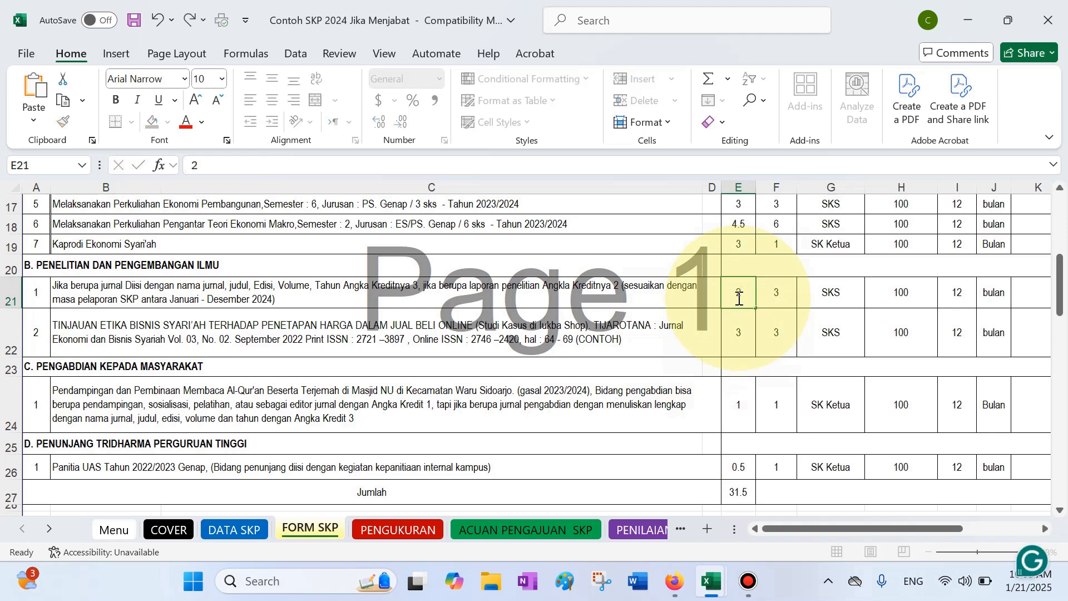
{"action": "key", "text": "Tab"}
{"action": "type", "text": "2"}
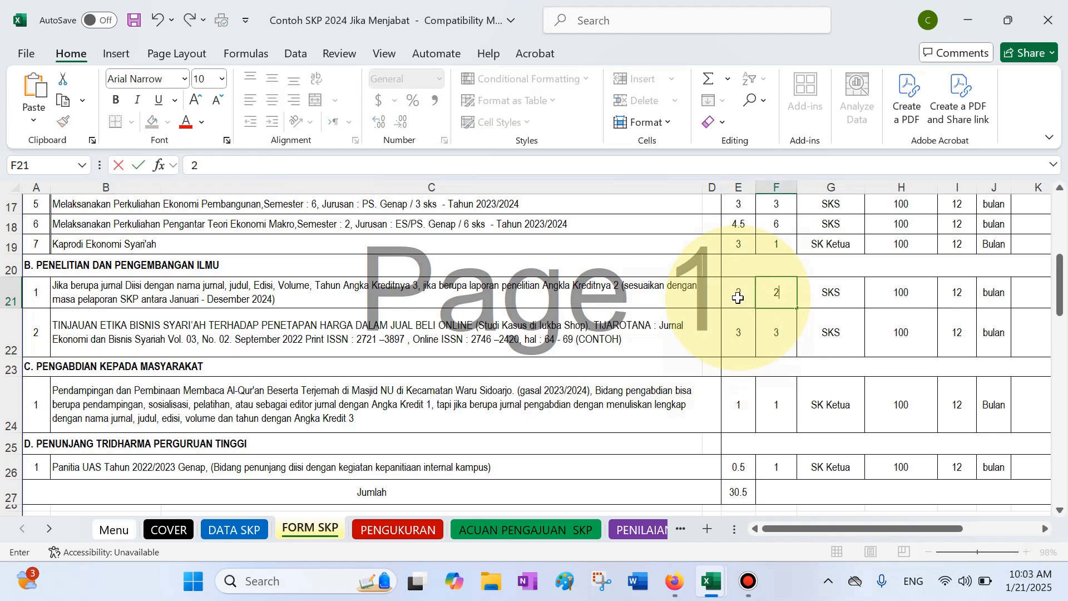
{"action": "key", "text": "Return"}
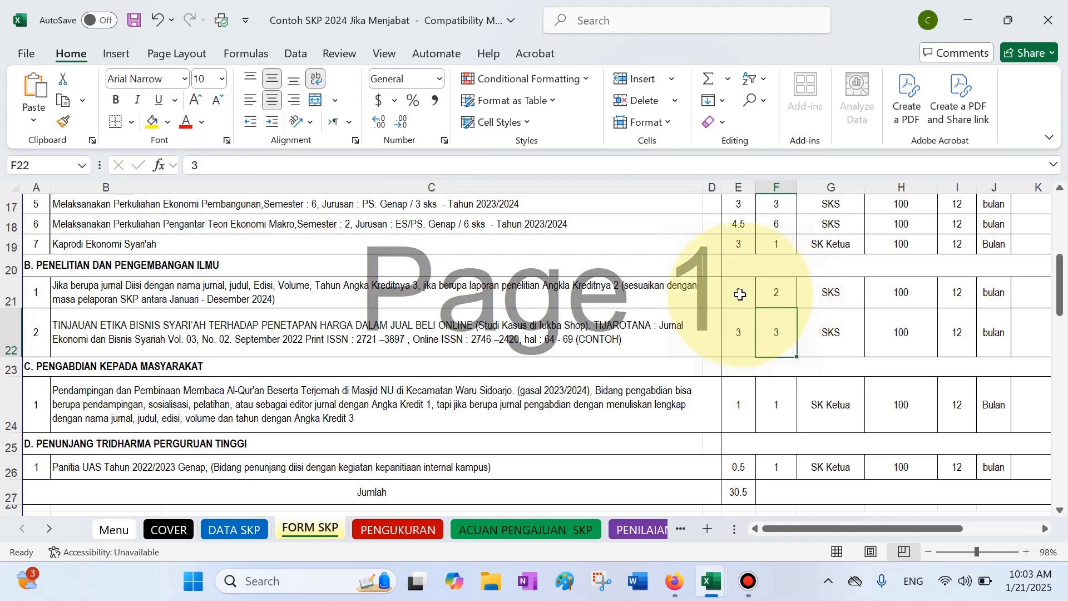
Step: Compare the example's Penunjang Tridharma Perguruan Tinggi entry with the one in the lecturer's SKP 2024 workbook, ending on its PENGUKURAN sheet
{"action": "left_click", "coordinate": [130, 448]}
{"action": "left_click", "coordinate": [122, 464]}
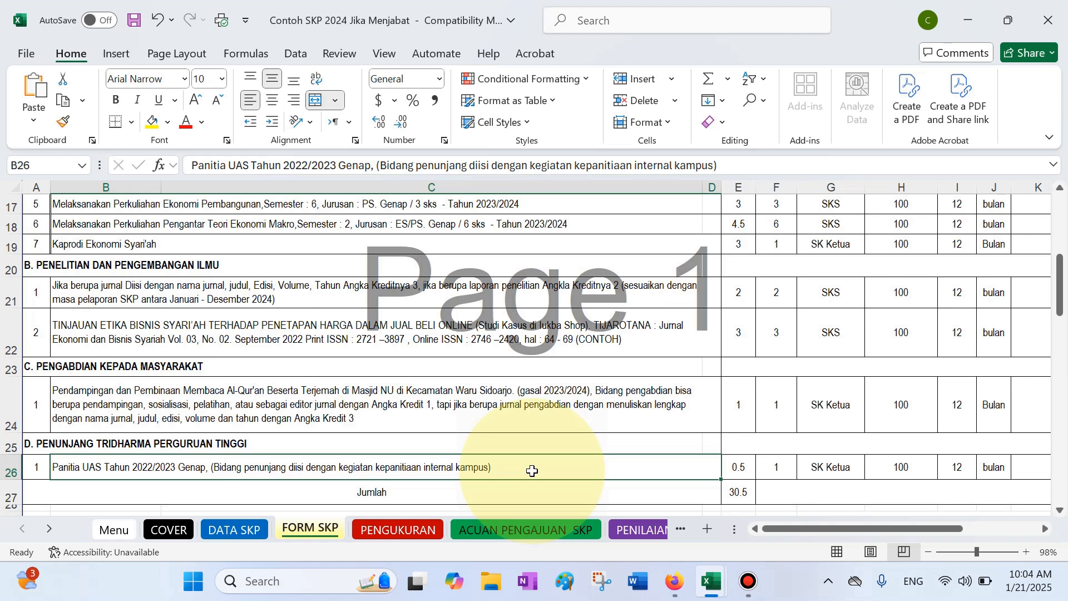
{"action": "mouse_move", "coordinate": [709, 599]}
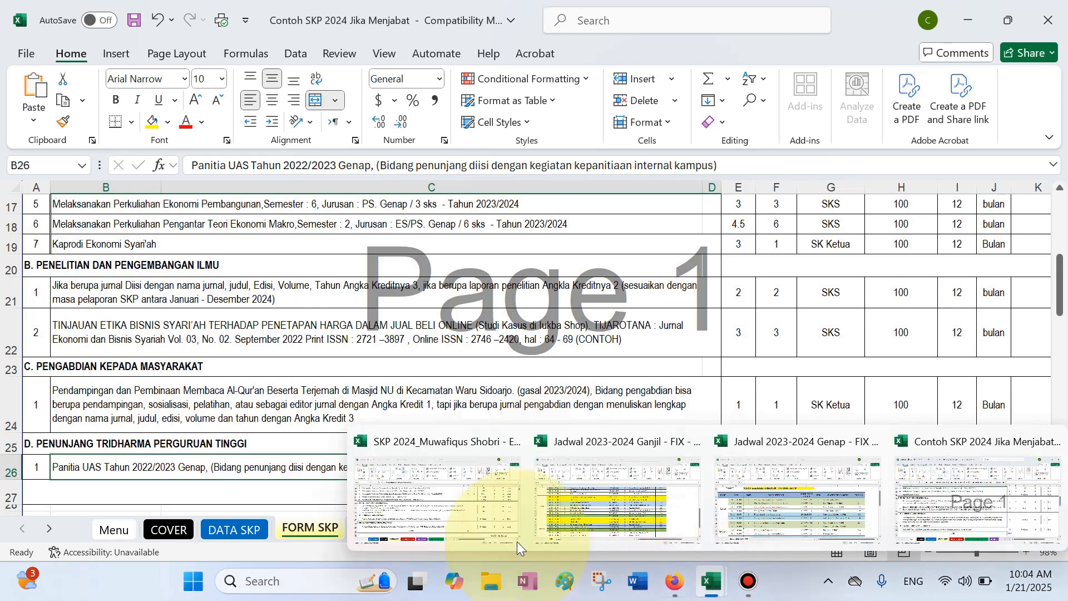
{"action": "left_click", "coordinate": [395, 501]}
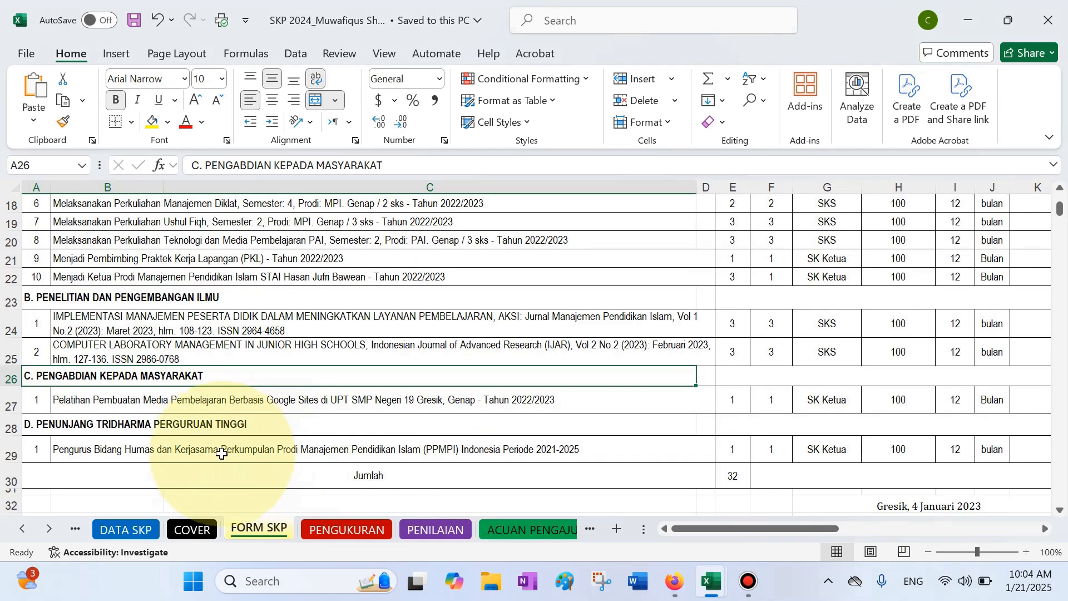
{"action": "left_click", "coordinate": [217, 451]}
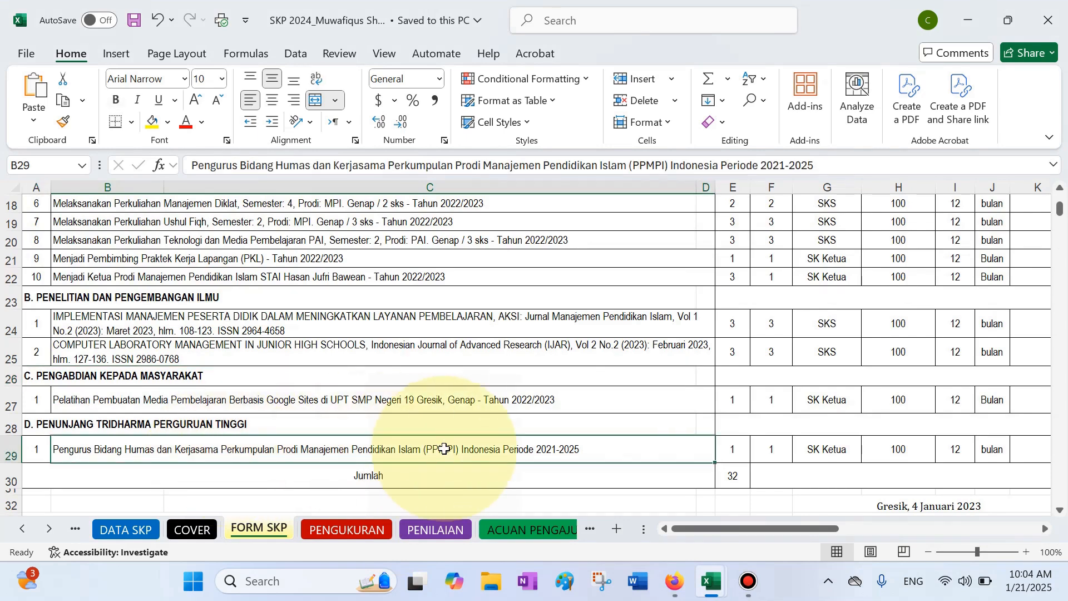
{"action": "left_click", "coordinate": [646, 474]}
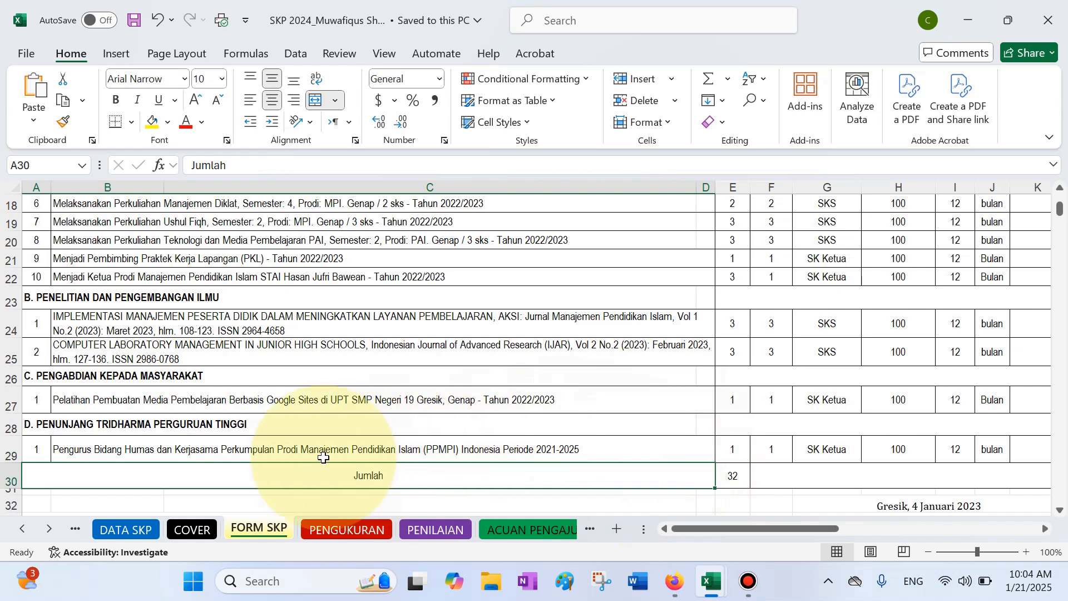
{"action": "left_click", "coordinate": [195, 432]}
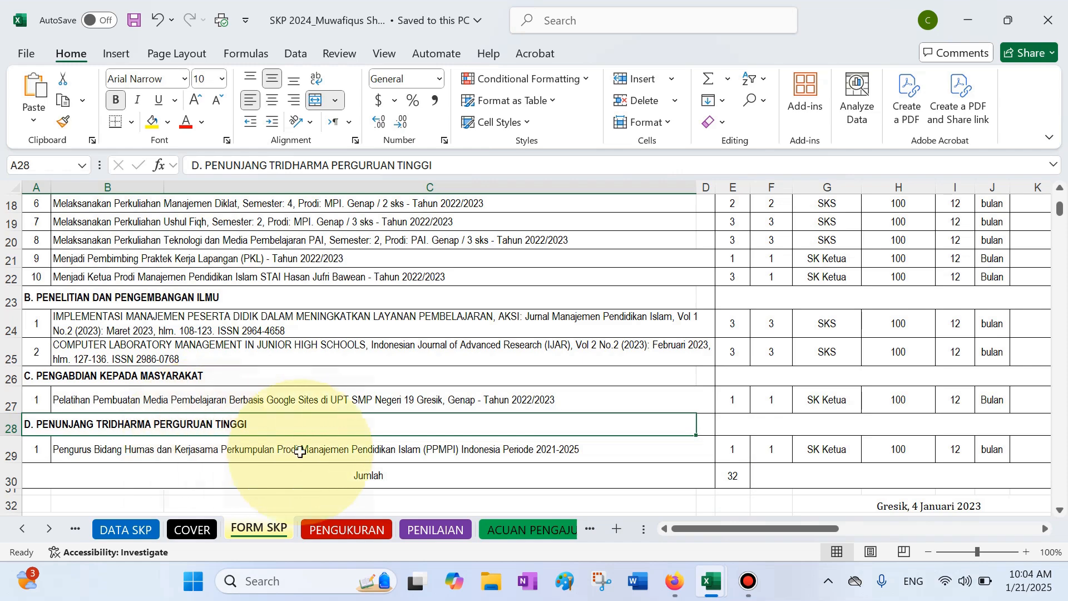
{"action": "left_click", "coordinate": [346, 529]}
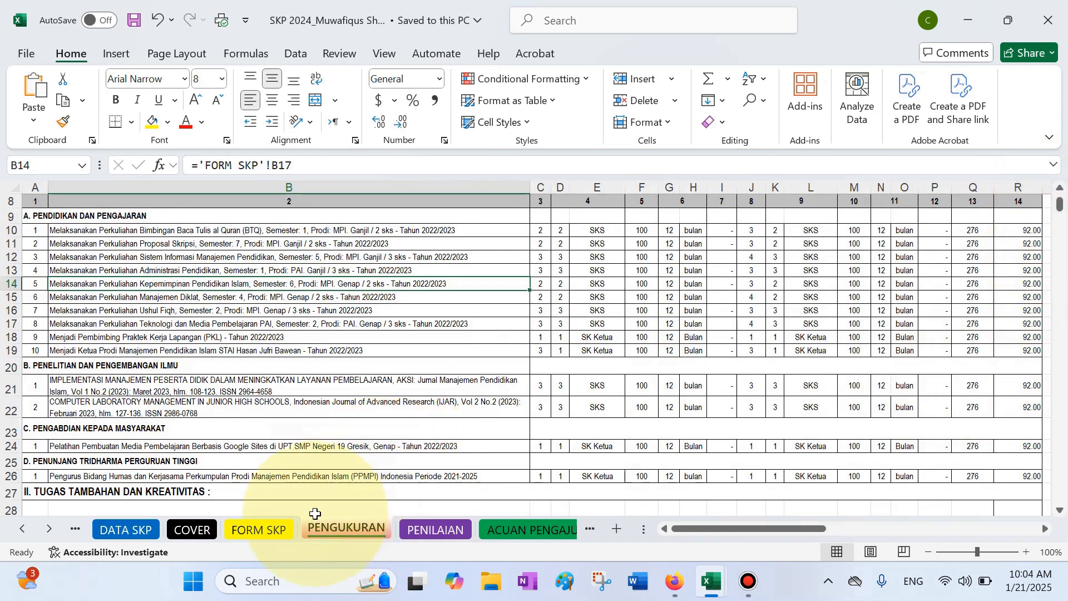
Step: Select the academic year 2022/2023 in the text of the first Pendidikan dan Pengajaran entry on the FORM SKP sheet and copy it
{"action": "left_click", "coordinate": [268, 527]}
{"action": "left_click", "coordinate": [329, 530]}
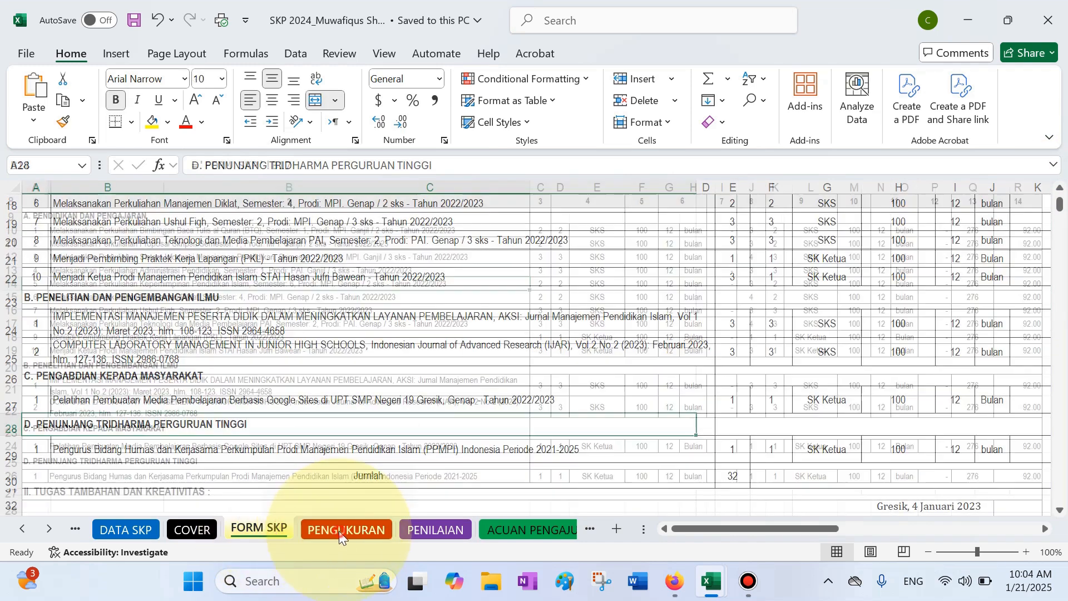
{"action": "left_click", "coordinate": [268, 537]}
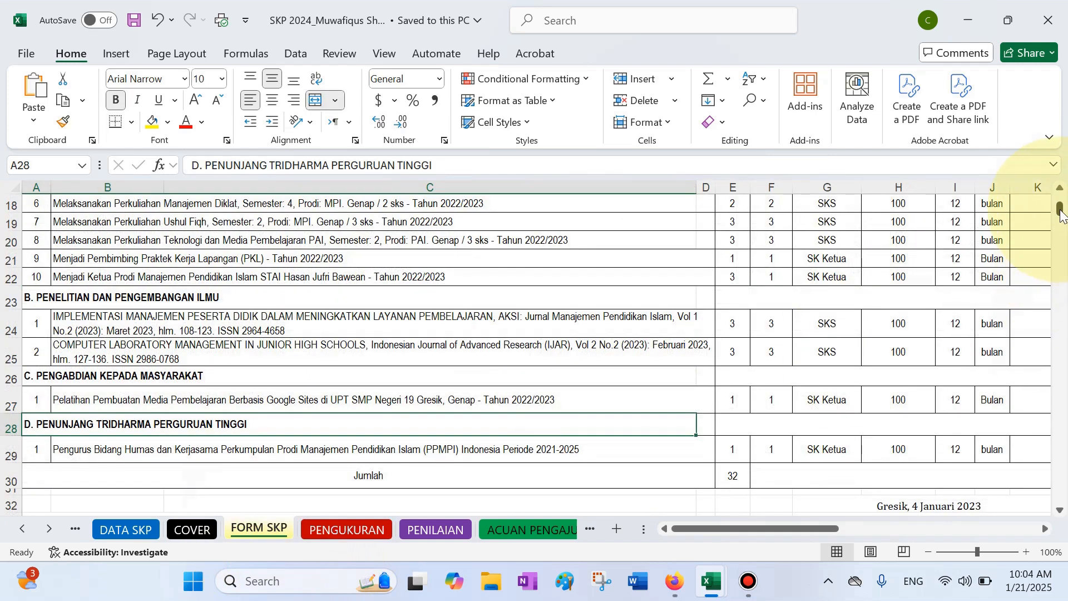
{"action": "left_click_drag", "start_coordinate": [1060, 210], "coordinate": [1061, 203]}
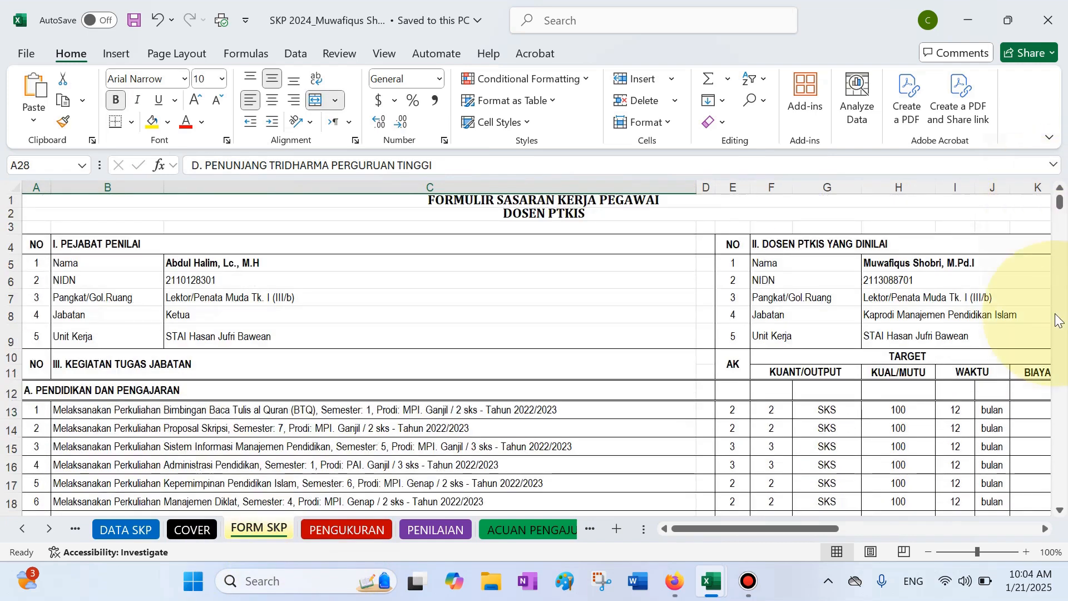
{"action": "left_click", "coordinate": [1060, 510]}
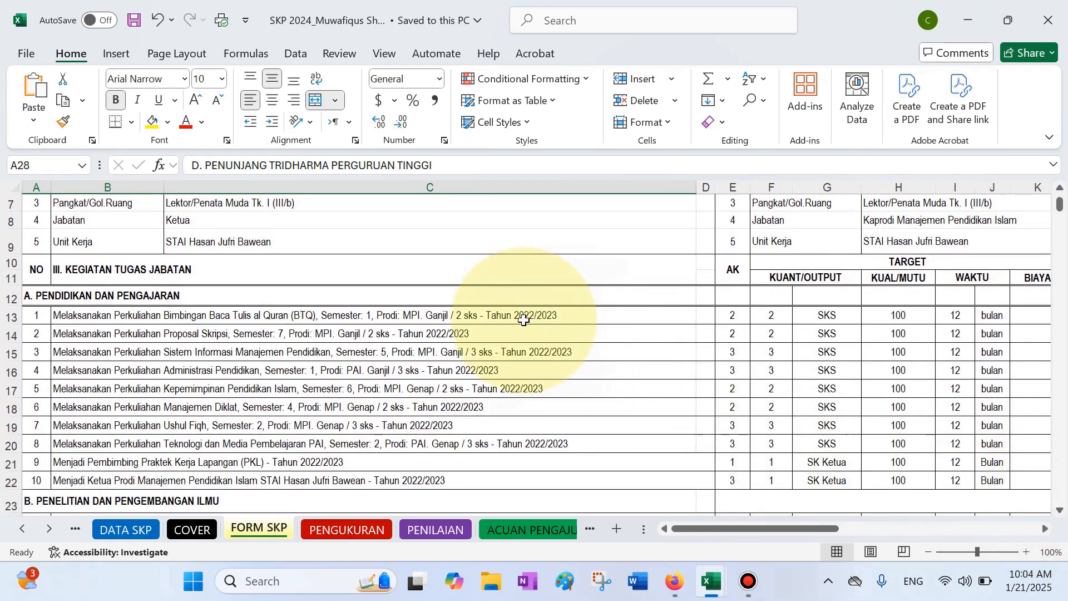
{"action": "left_click", "coordinate": [519, 315]}
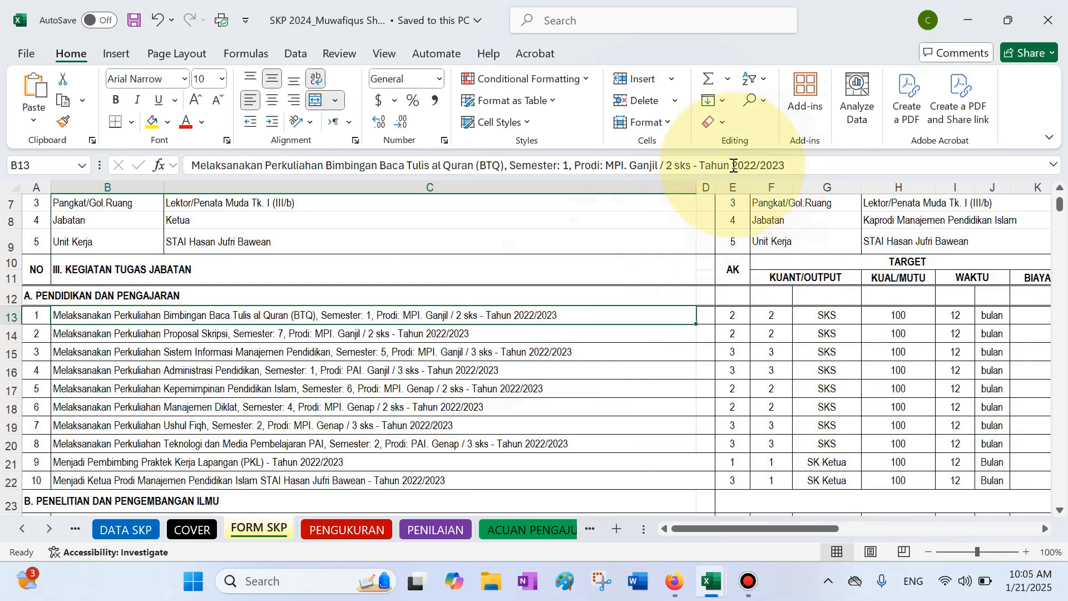
{"action": "left_click_drag", "start_coordinate": [731, 166], "coordinate": [800, 165]}
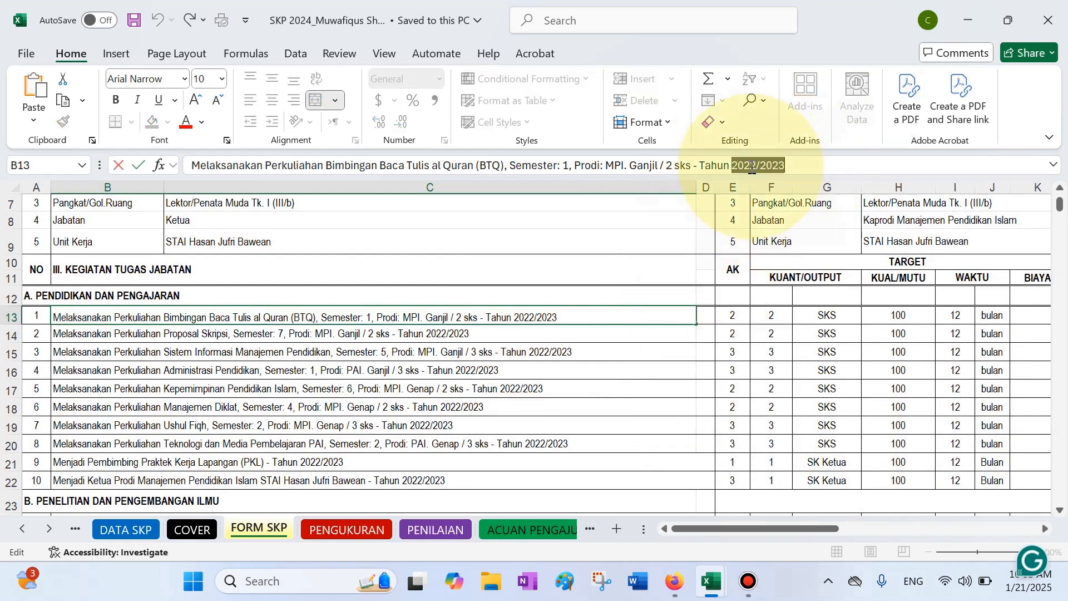
{"action": "left_click", "coordinate": [612, 388]}
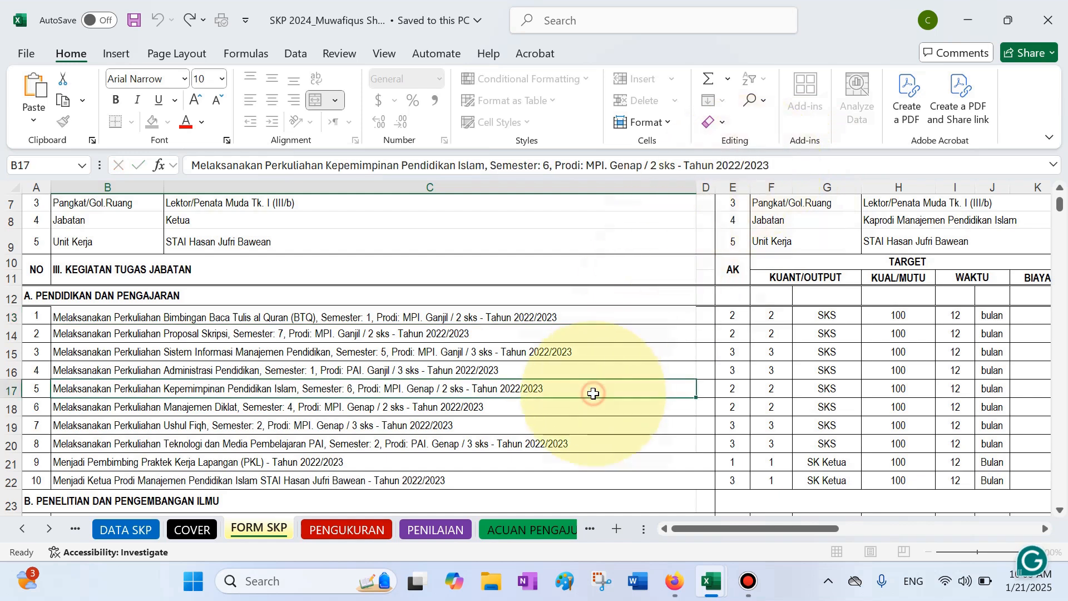
Step: Replace every occurrence of 2022/2023 with 2023/2024 on the FORM SKP sheet, then select the first teaching entry in row 13
{"action": "left_click", "coordinate": [765, 84]}
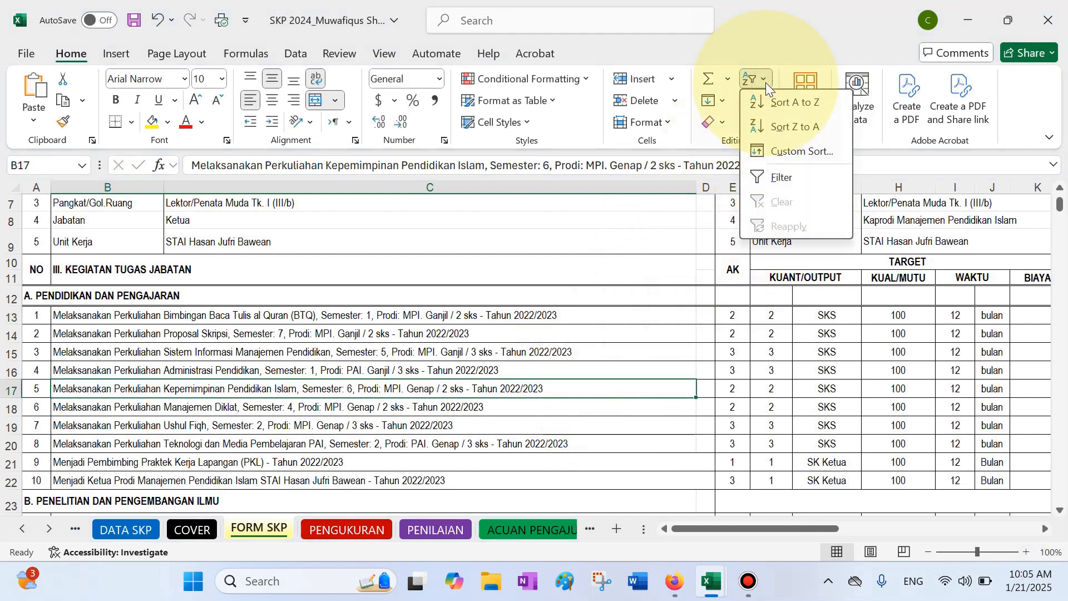
{"action": "left_click", "coordinate": [732, 108]}
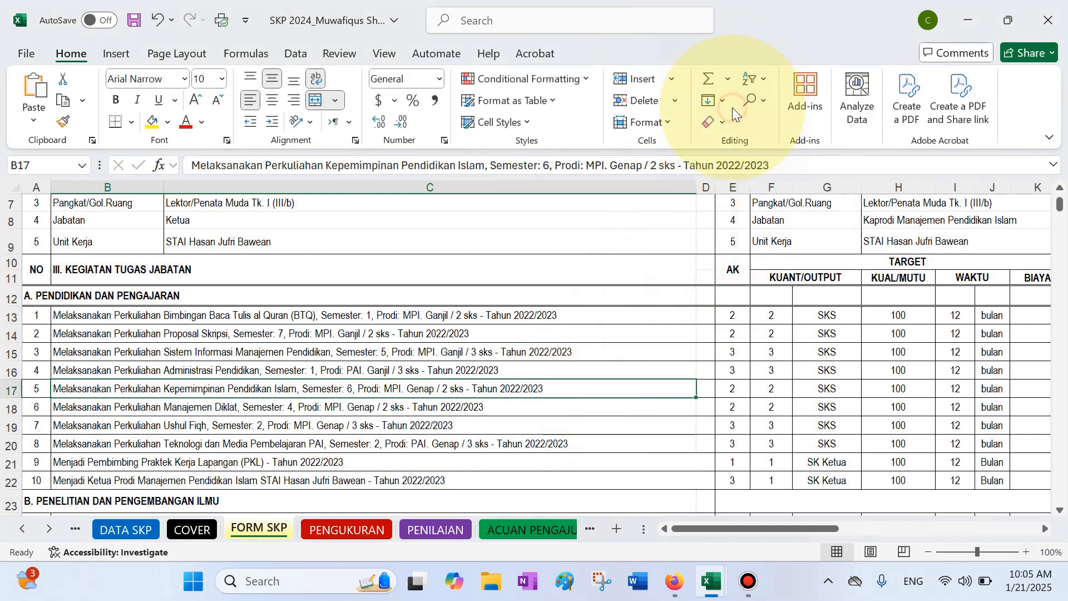
{"action": "left_click", "coordinate": [763, 103]}
{"action": "left_click", "coordinate": [798, 156]}
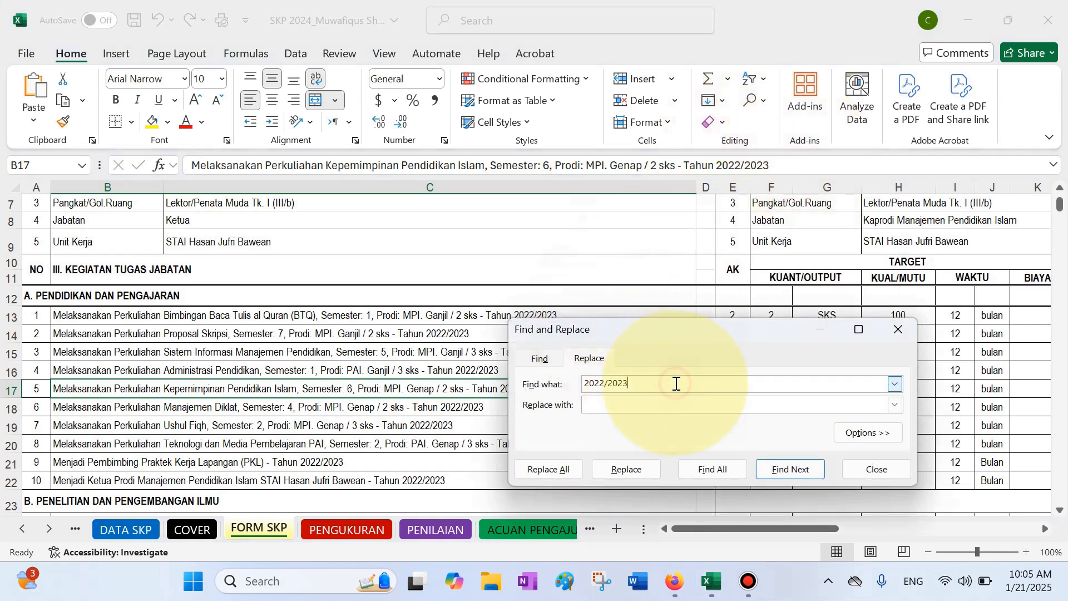
{"action": "left_click", "coordinate": [624, 406]}
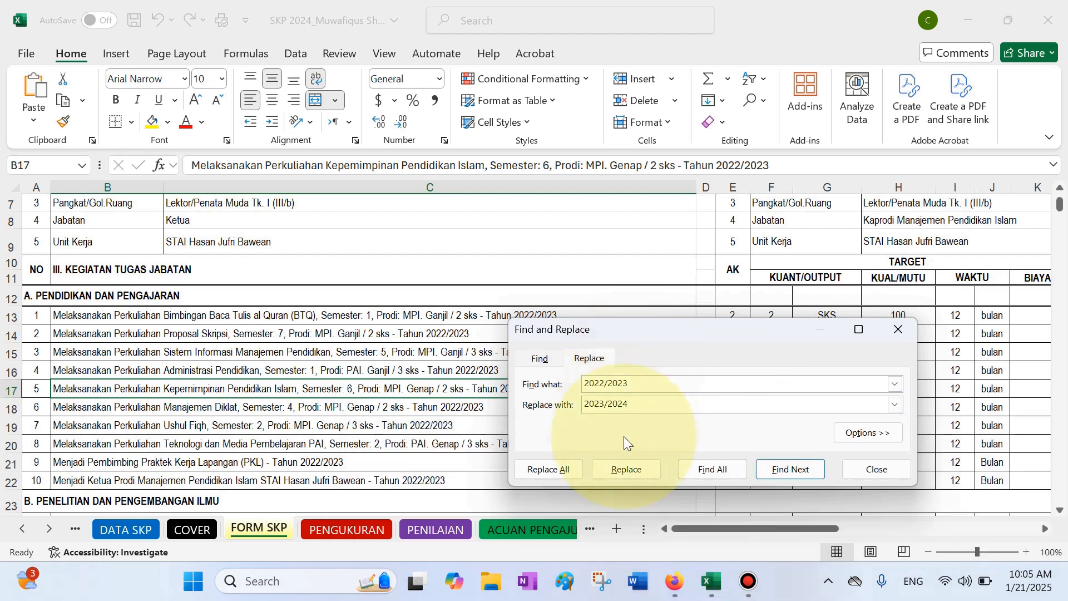
{"action": "left_click", "coordinate": [563, 468]}
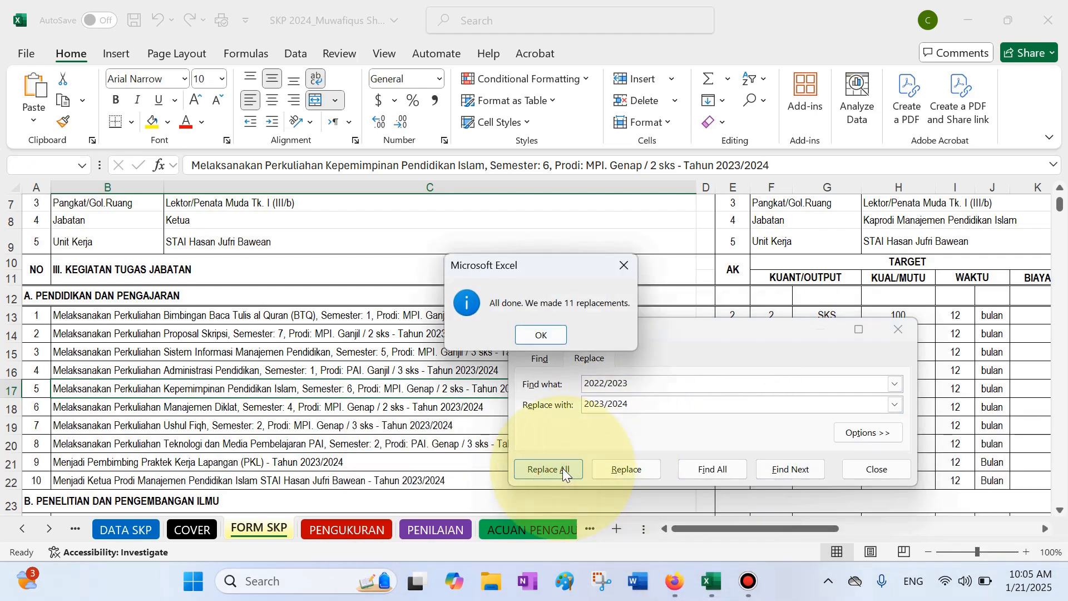
{"action": "left_click", "coordinate": [550, 336]}
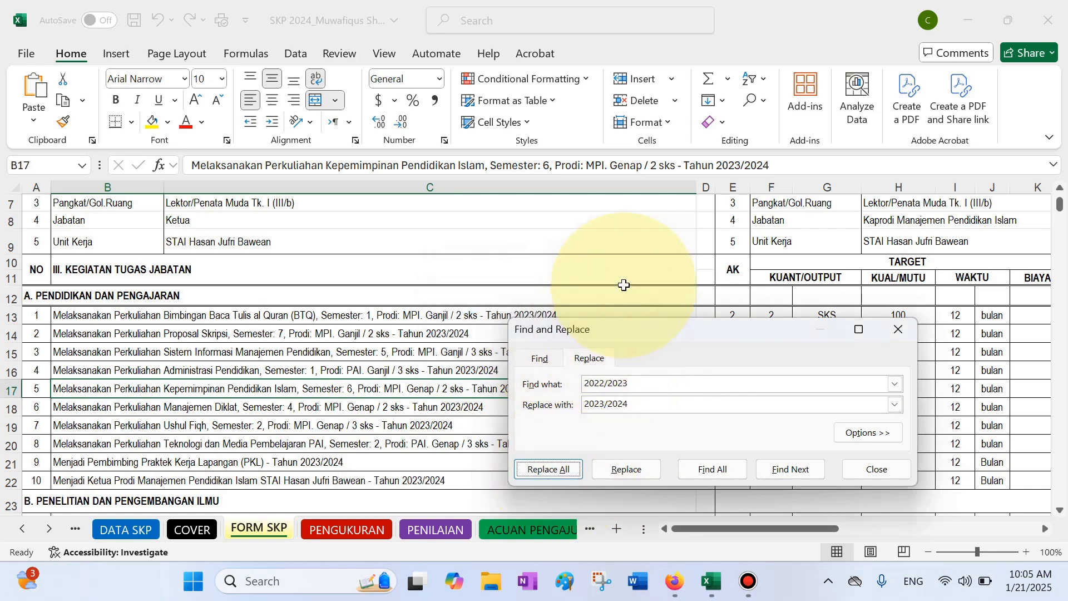
{"action": "left_click", "coordinate": [897, 329]}
{"action": "left_click", "coordinate": [211, 316]}
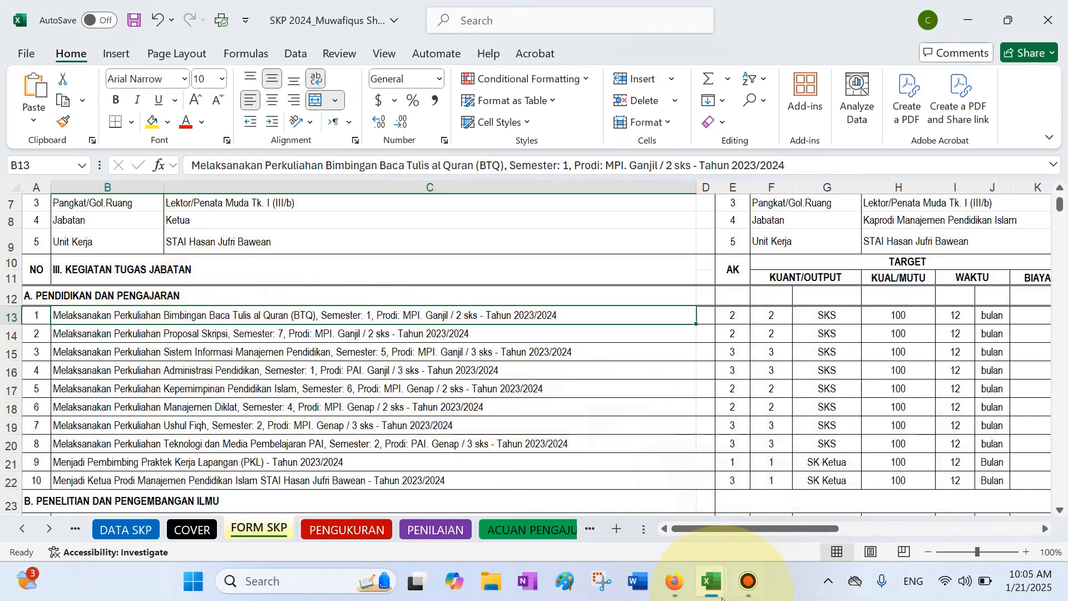
Step: Review the 2023-2024 Ganjil and Genap class schedule workbooks from their headings down
{"action": "mouse_move", "coordinate": [710, 594]}
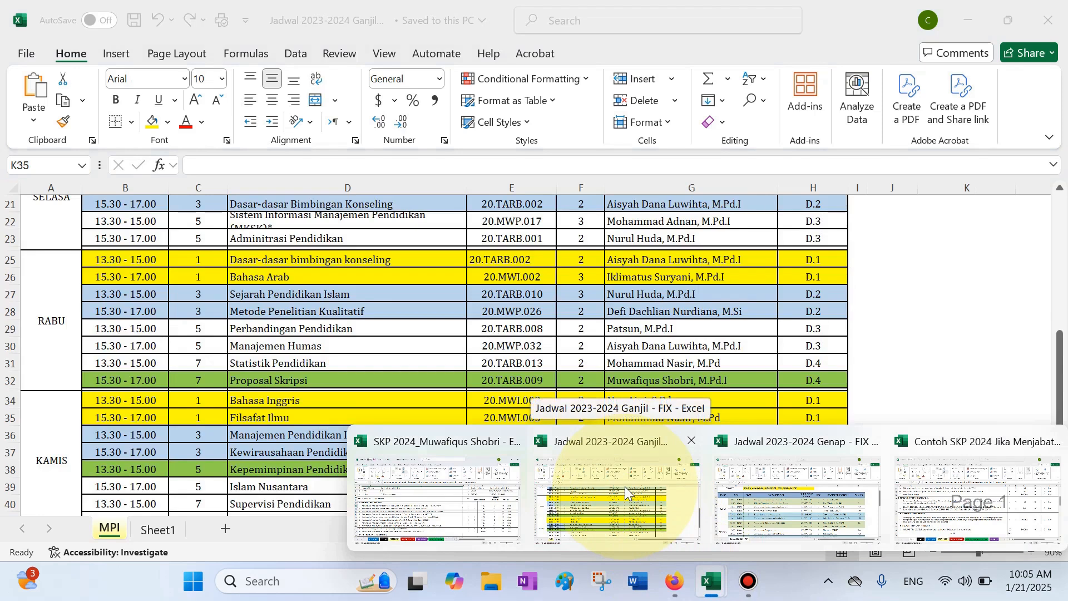
{"action": "left_click", "coordinate": [625, 486]}
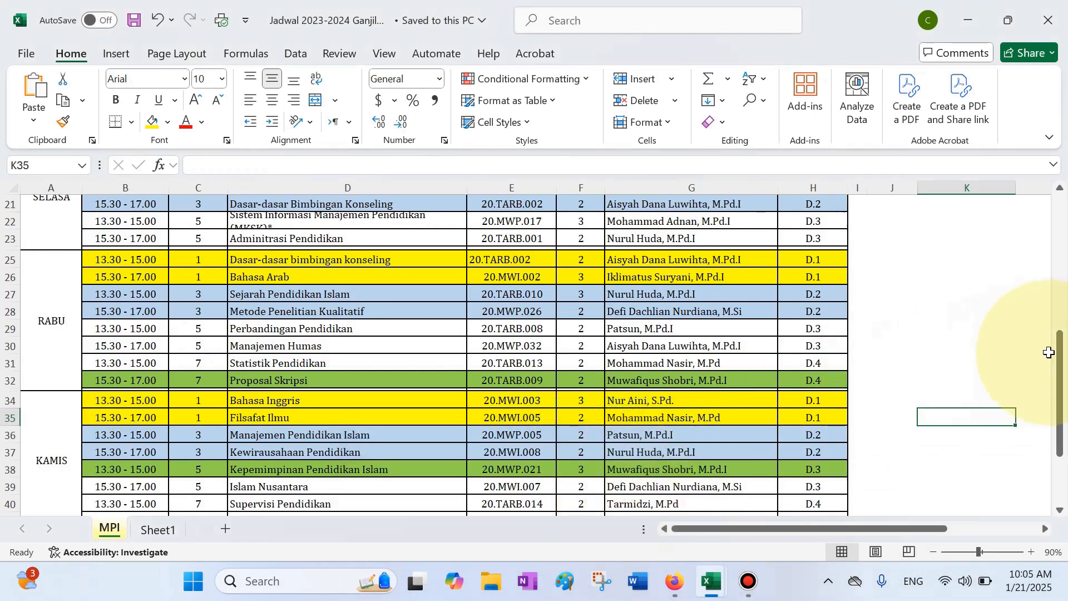
{"action": "left_click_drag", "start_coordinate": [1057, 378], "coordinate": [1056, 250]}
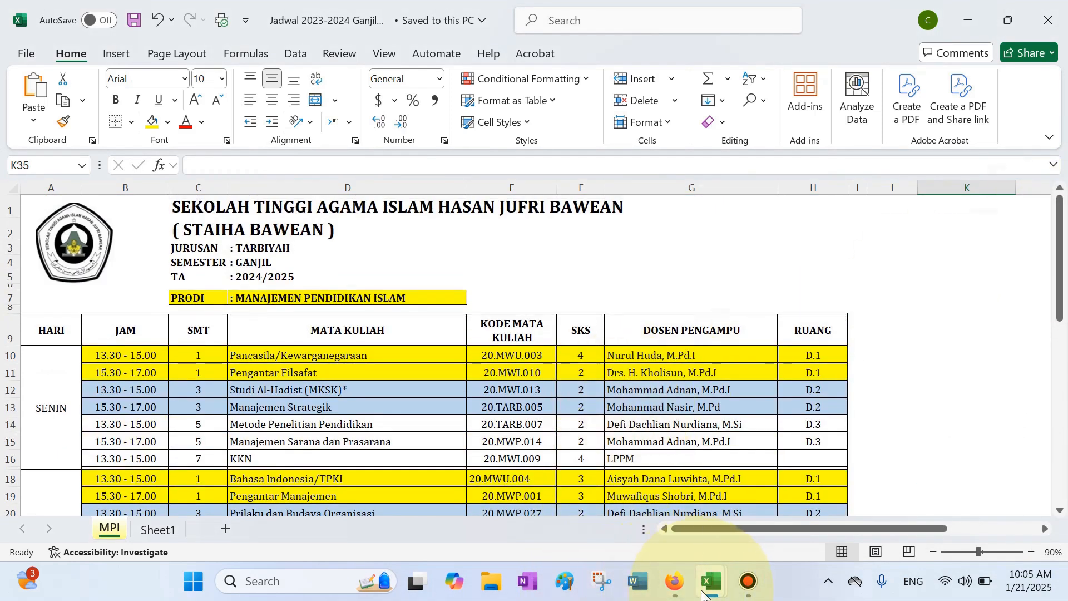
{"action": "mouse_move", "coordinate": [711, 581]}
{"action": "left_click", "coordinate": [792, 488]}
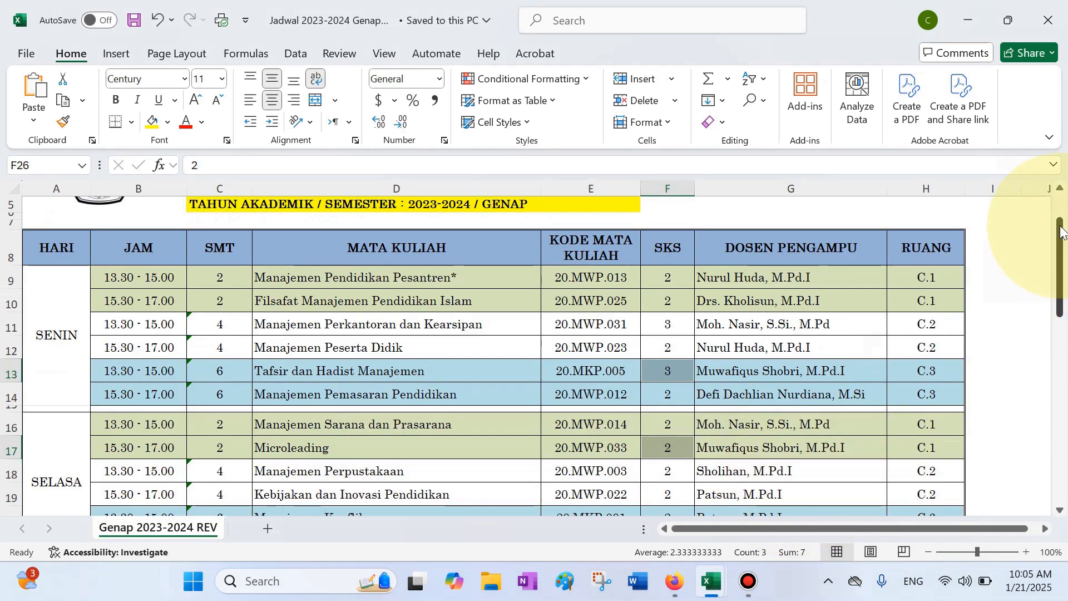
{"action": "left_click_drag", "start_coordinate": [1060, 228], "coordinate": [1060, 208]}
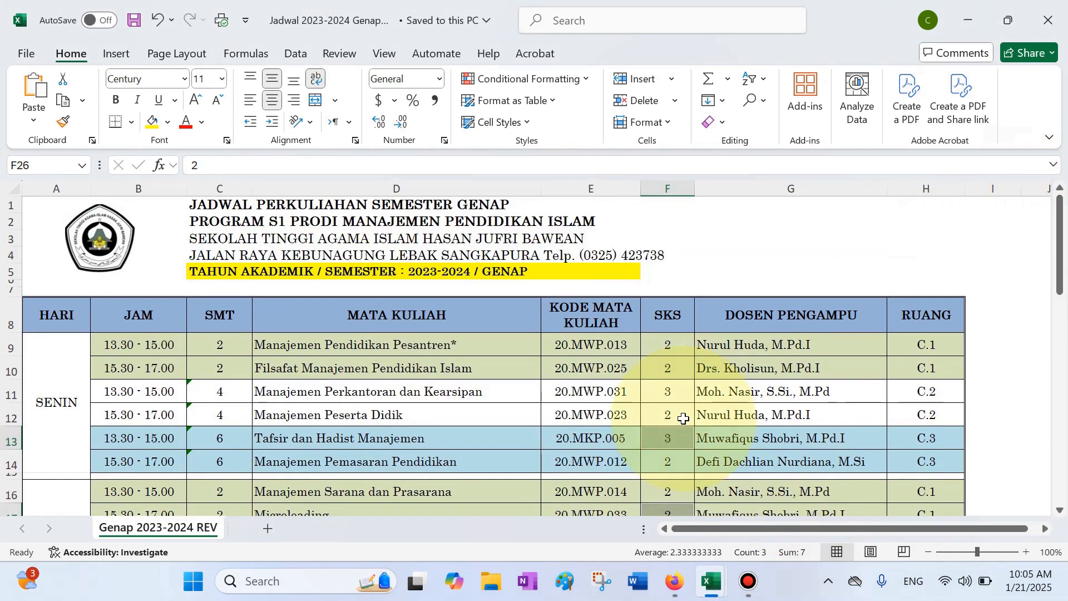
Step: Copy the course name Pengantar Manajemen from row 19 of the 2023-2024 Ganjil schedule
{"action": "mouse_move", "coordinate": [711, 581]}
{"action": "left_click", "coordinate": [604, 503]}
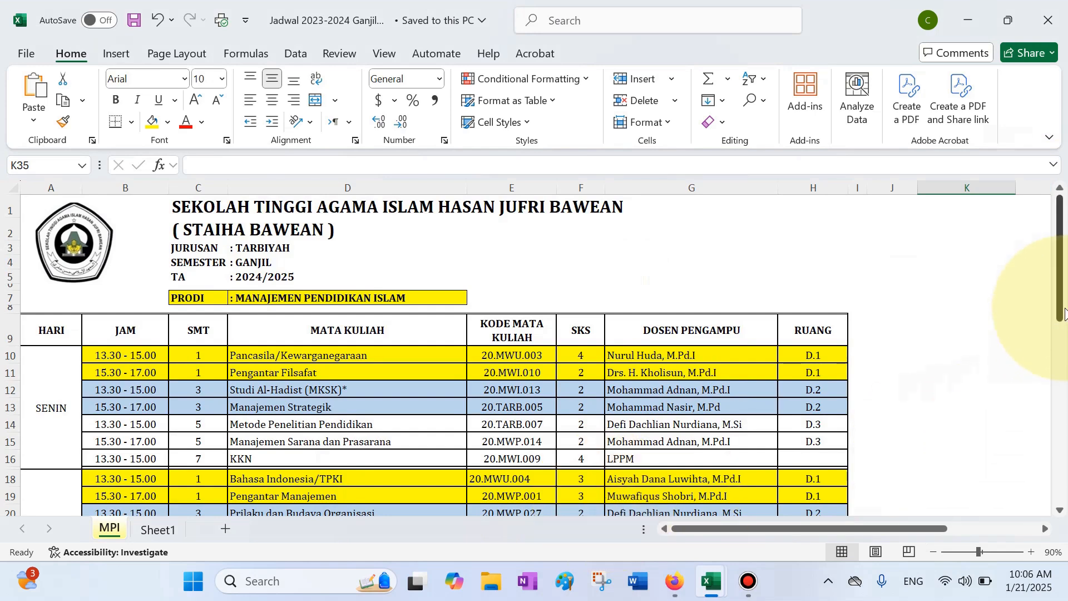
{"action": "left_click_drag", "start_coordinate": [1062, 303], "coordinate": [1061, 342]}
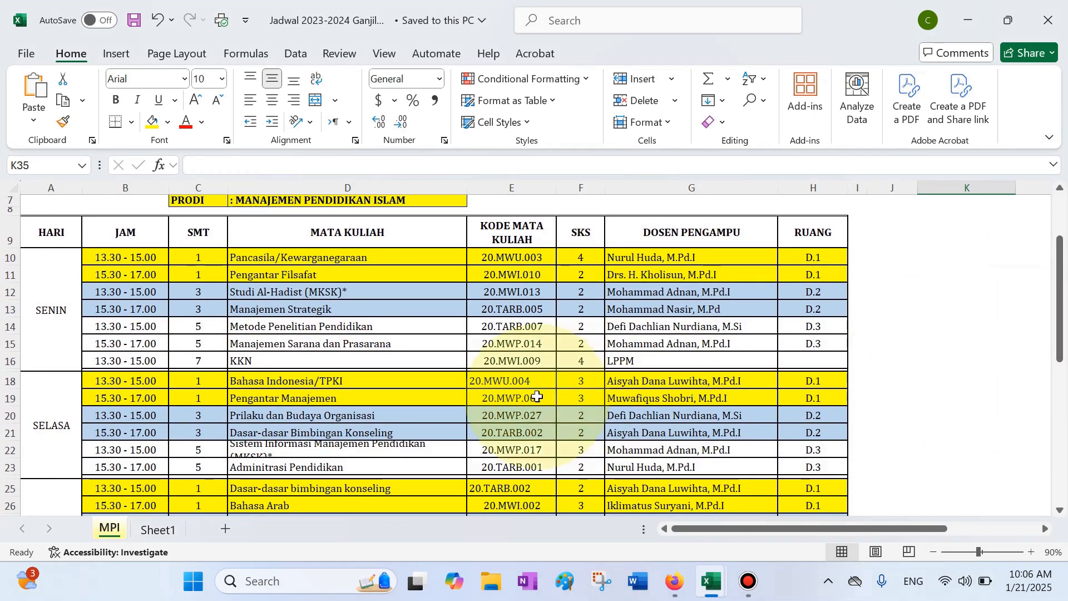
{"action": "left_click", "coordinate": [270, 398]}
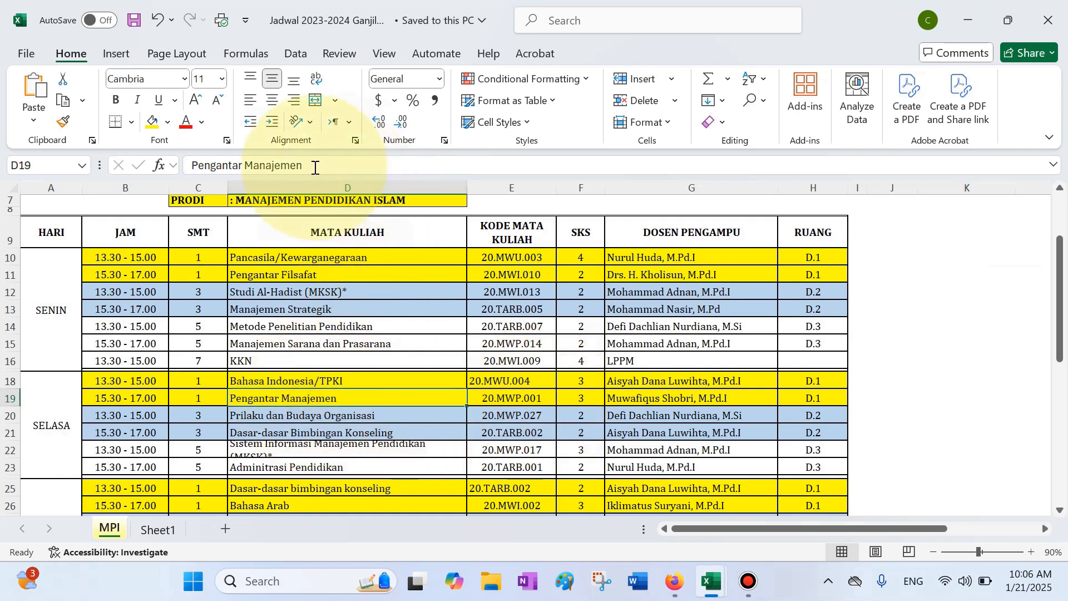
{"action": "left_click_drag", "start_coordinate": [315, 166], "coordinate": [253, 165]}
{"action": "left_click_drag", "start_coordinate": [153, 162], "coordinate": [131, 162]}
{"action": "key", "text": "ctrl+c"}
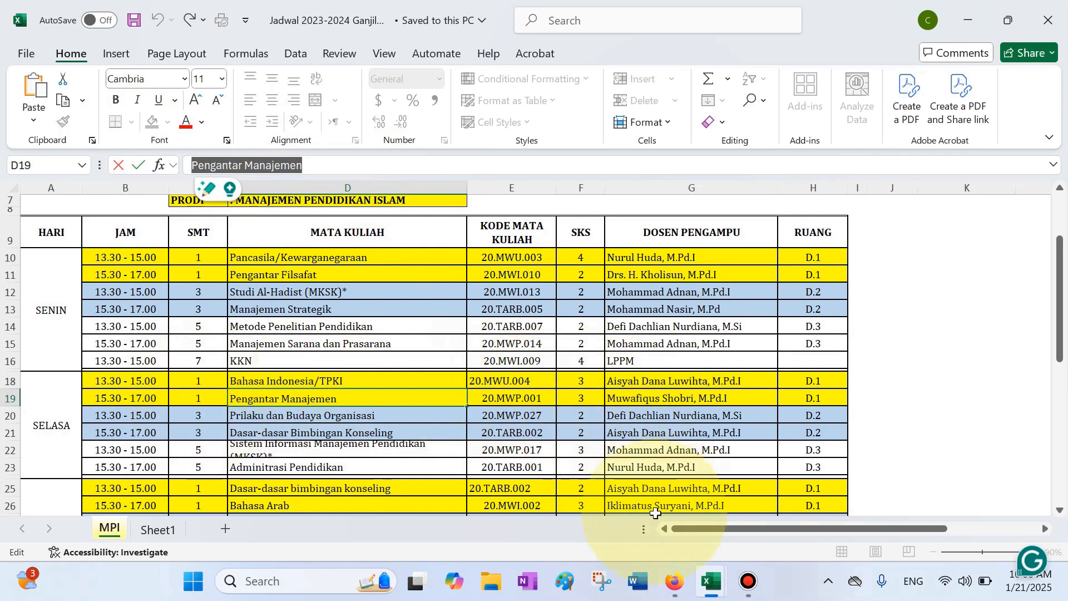
Step: In the SKP 2024 workbook, change the row 13 teaching entry's course to Pengantar Manajemen and its credit load to 3 sks
{"action": "mouse_move", "coordinate": [711, 581]}
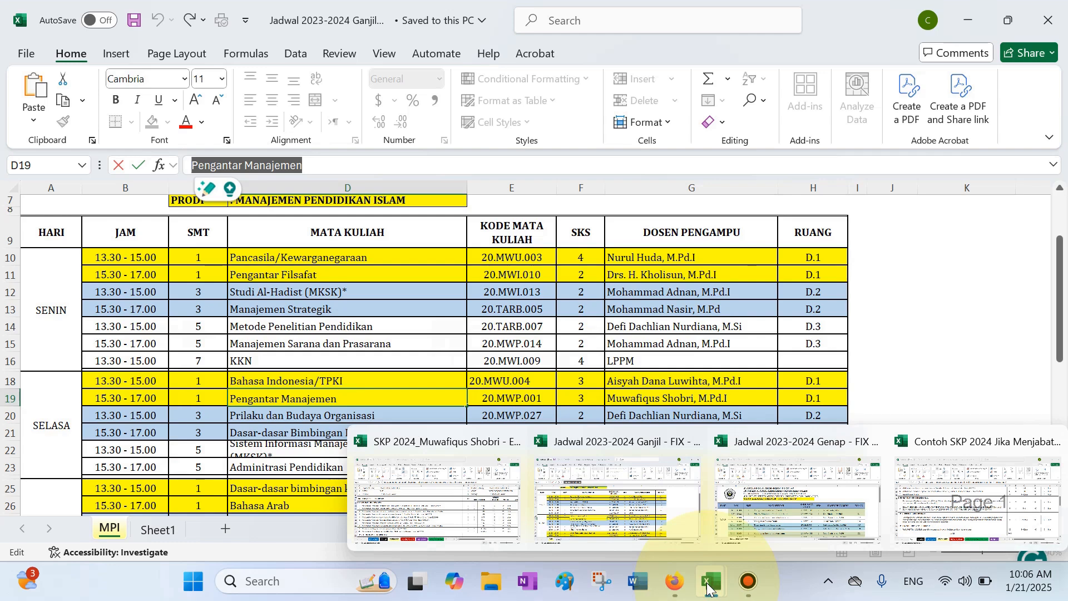
{"action": "left_click", "coordinate": [439, 498]}
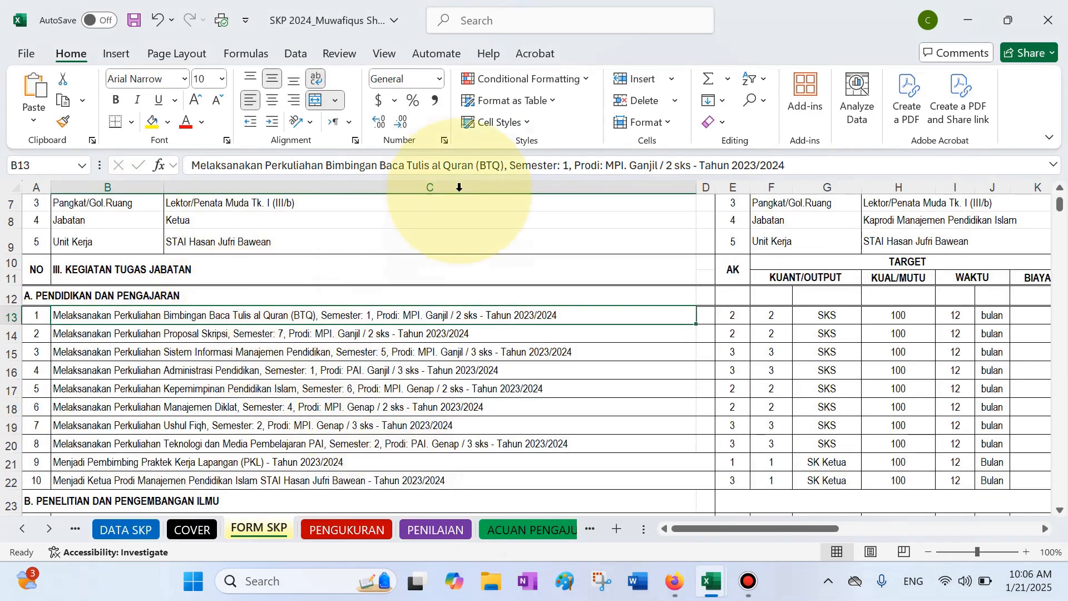
{"action": "left_click_drag", "start_coordinate": [503, 165], "coordinate": [328, 166]}
{"action": "key", "text": "ctrl+v"}
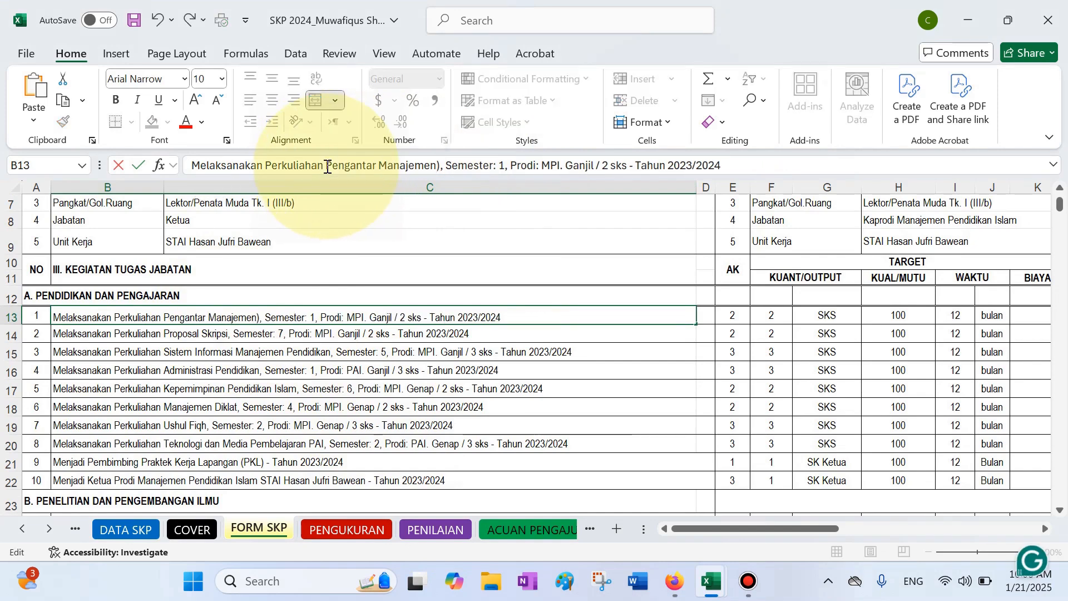
{"action": "key", "text": "Delete"}
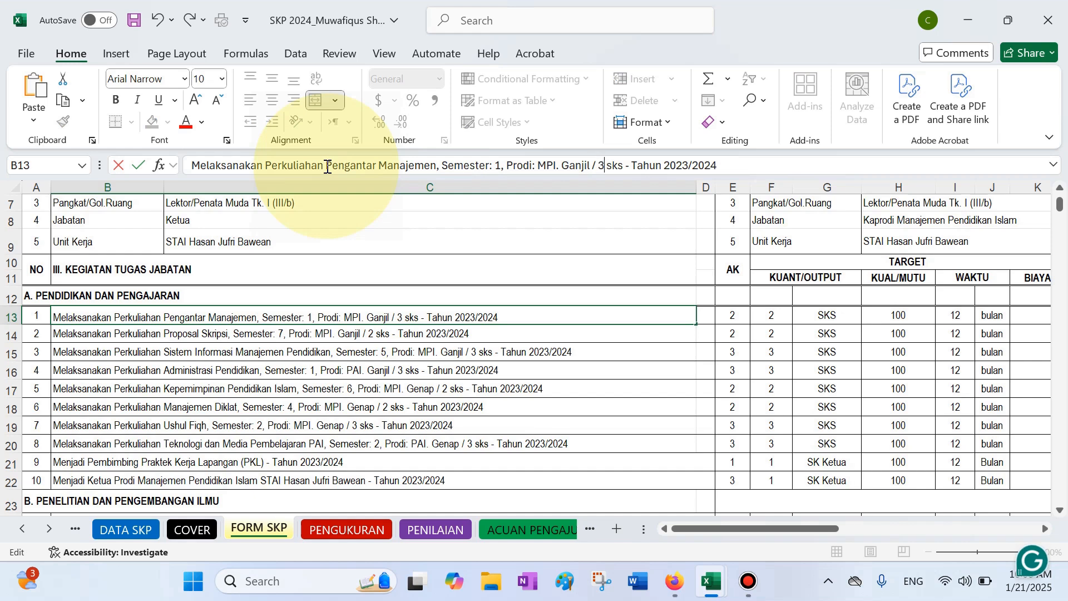
{"action": "left_click", "coordinate": [510, 428]}
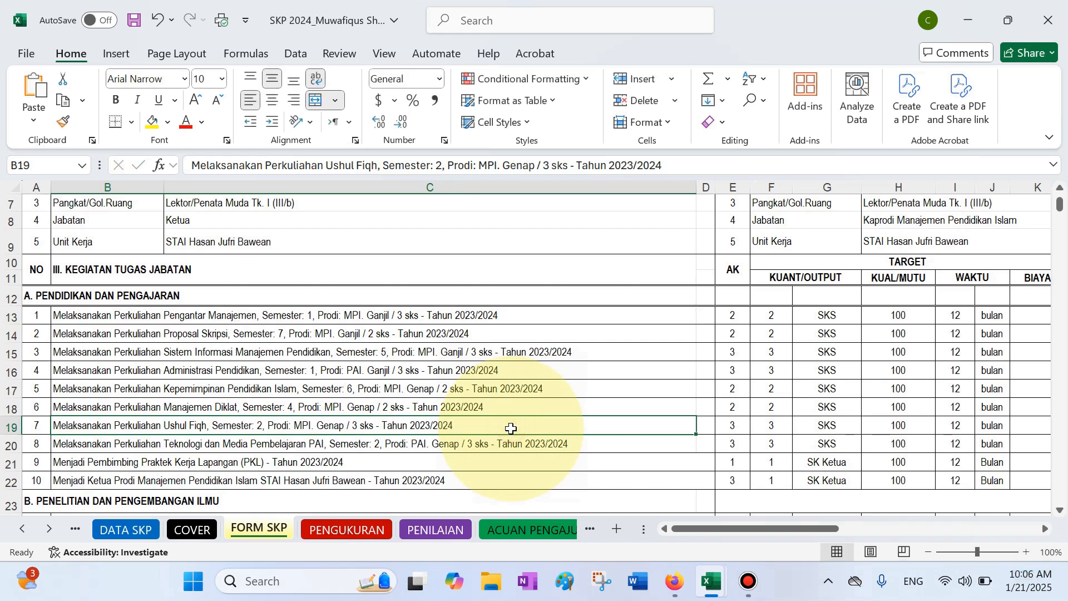
Step: Copy the course name Tafsir dan Hadist Manajemen from the 2023-2024 Genap schedule and return to the row 17 teaching entry in the SKP 2024 workbook
{"action": "left_click", "coordinate": [454, 389]}
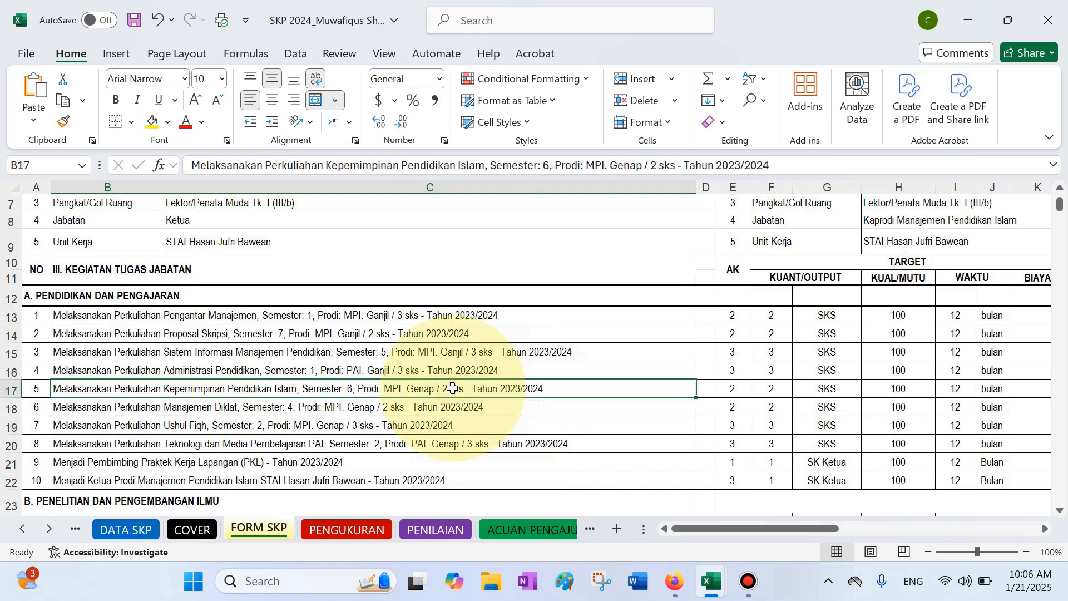
{"action": "mouse_move", "coordinate": [715, 598]}
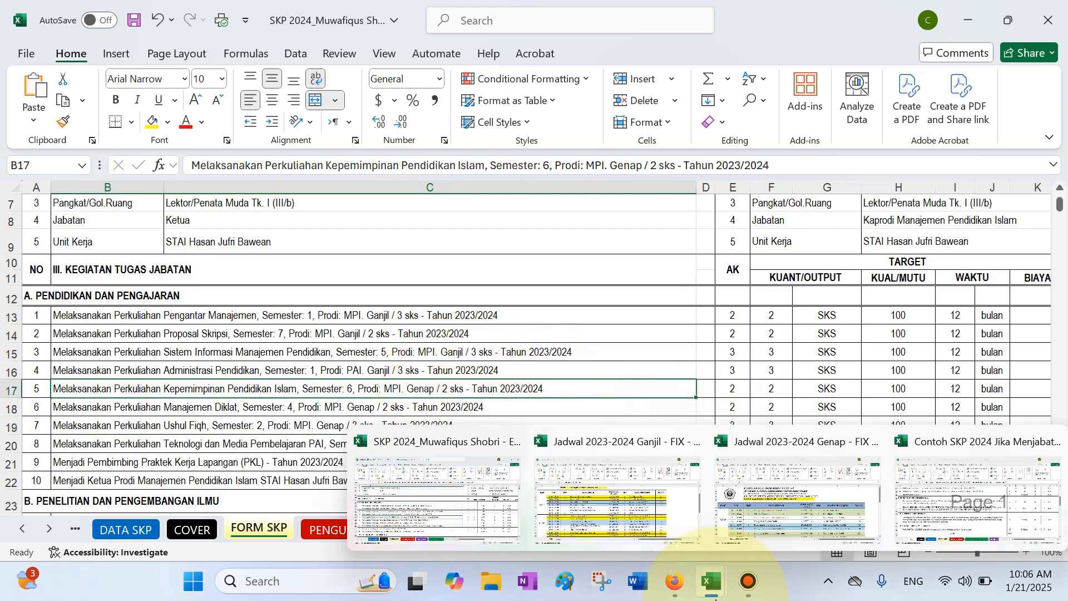
{"action": "left_click", "coordinate": [803, 503]}
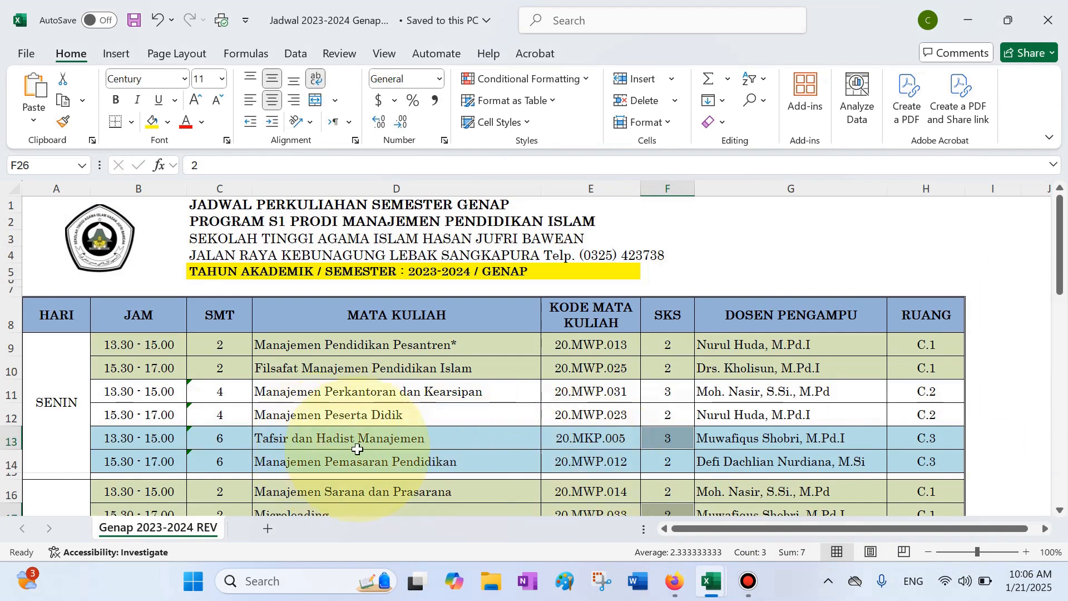
{"action": "left_click", "coordinate": [408, 440]}
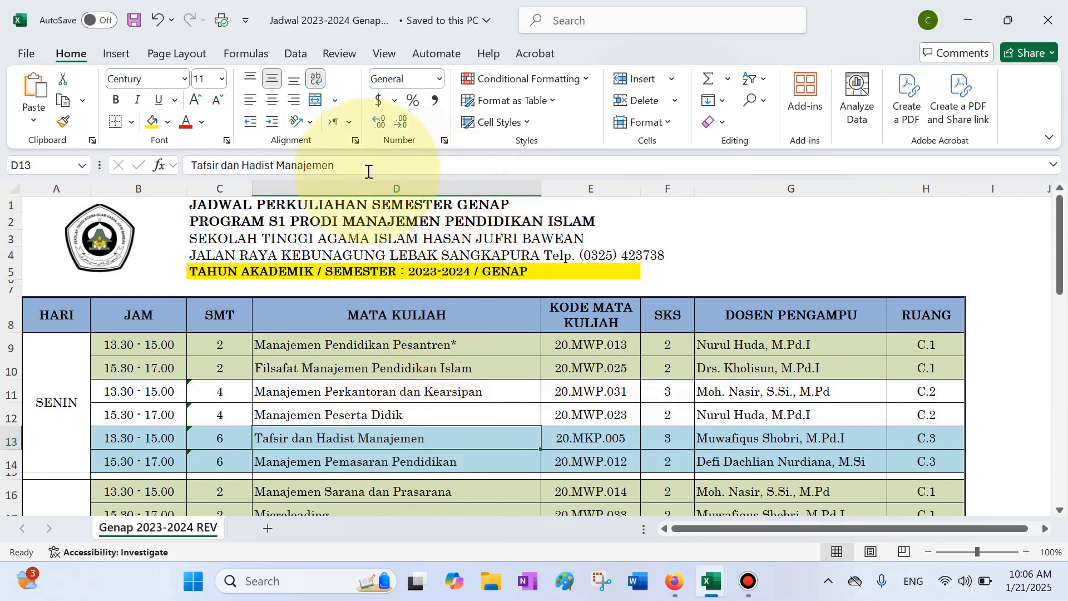
{"action": "left_click_drag", "start_coordinate": [348, 165], "coordinate": [160, 167]}
{"action": "key", "text": "ctrl+c"}
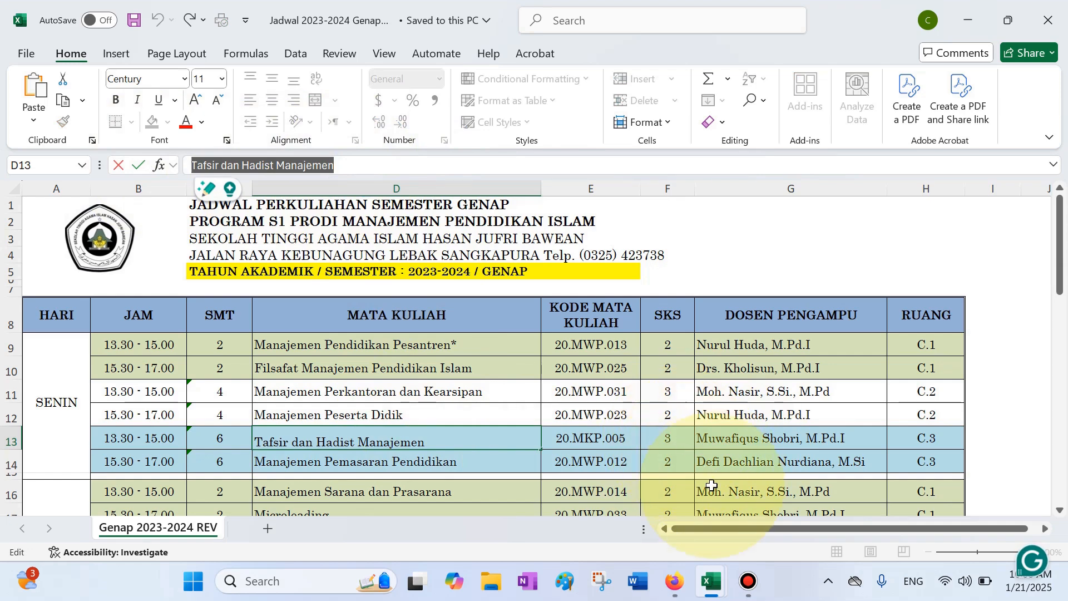
{"action": "mouse_move", "coordinate": [715, 586]}
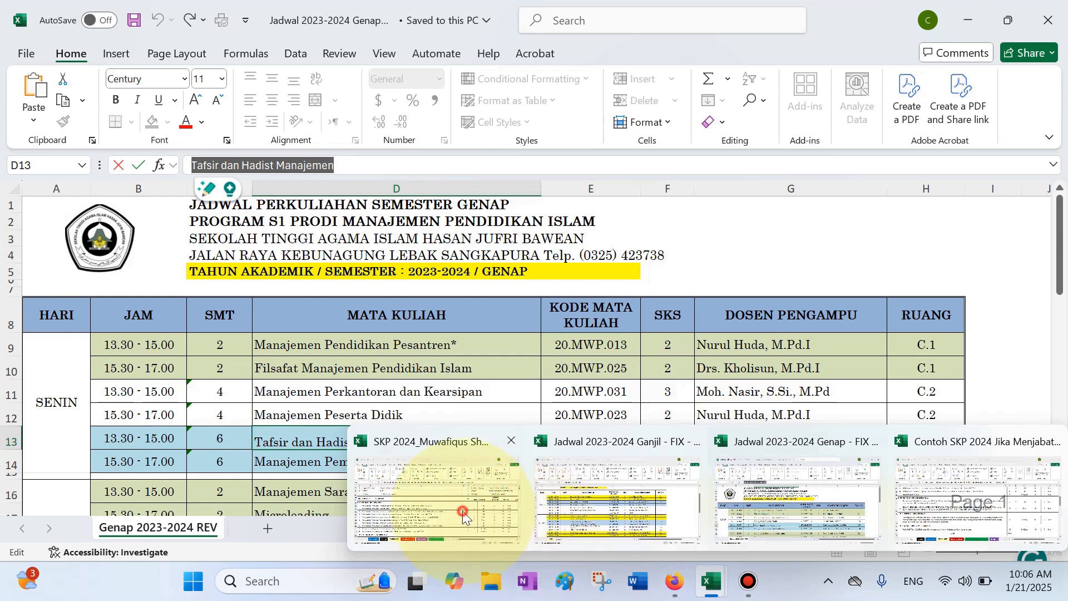
{"action": "left_click", "coordinate": [490, 511]}
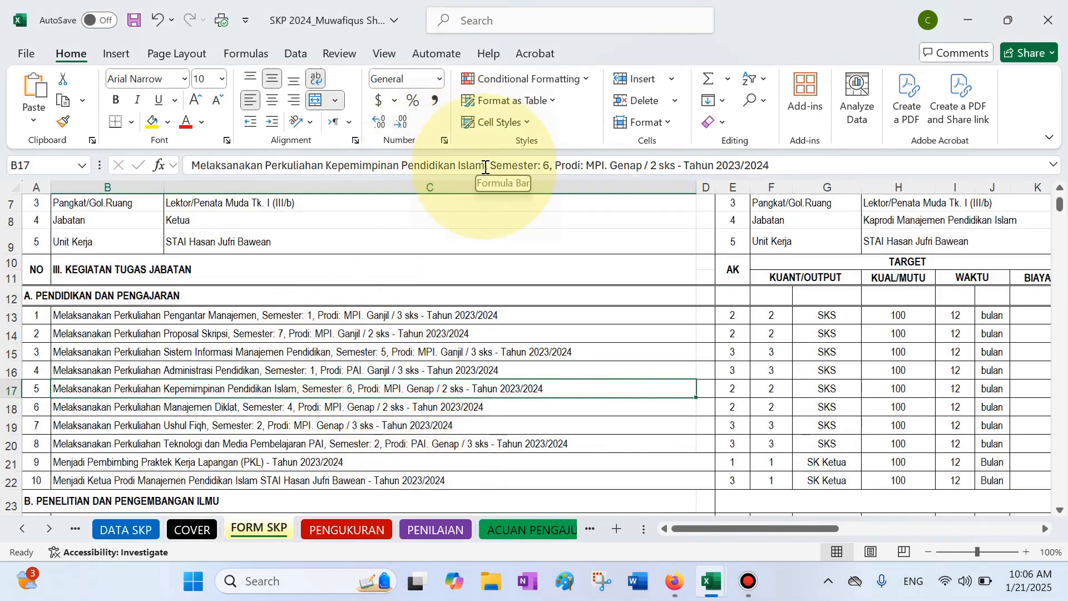
Step: Change the row 17 teaching entry's course to Tafsir dan Hadist Manajemen and its credit load to 3 sks
{"action": "left_click_drag", "start_coordinate": [485, 166], "coordinate": [326, 166]}
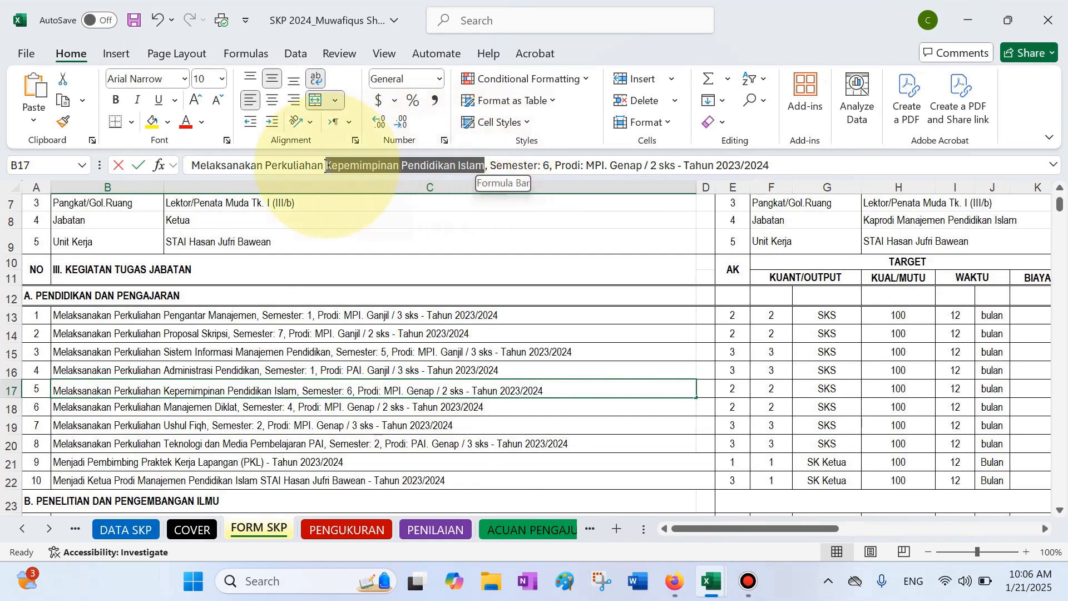
{"action": "key", "text": "ctrl+v"}
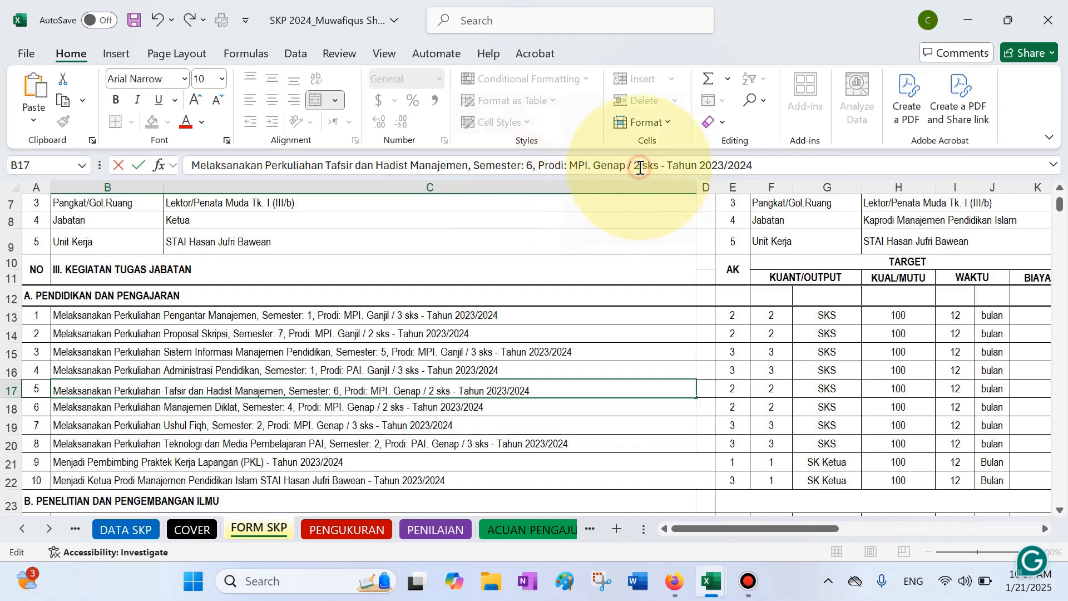
{"action": "type", "text": "3"}
{"action": "left_click", "coordinate": [782, 170]}
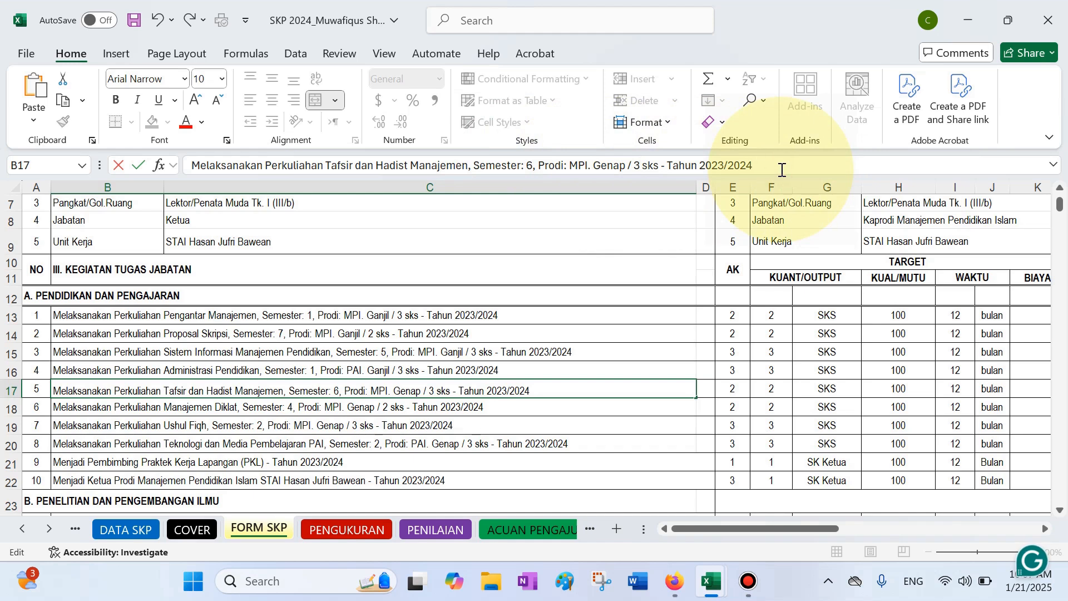
{"action": "key", "text": "Return"}
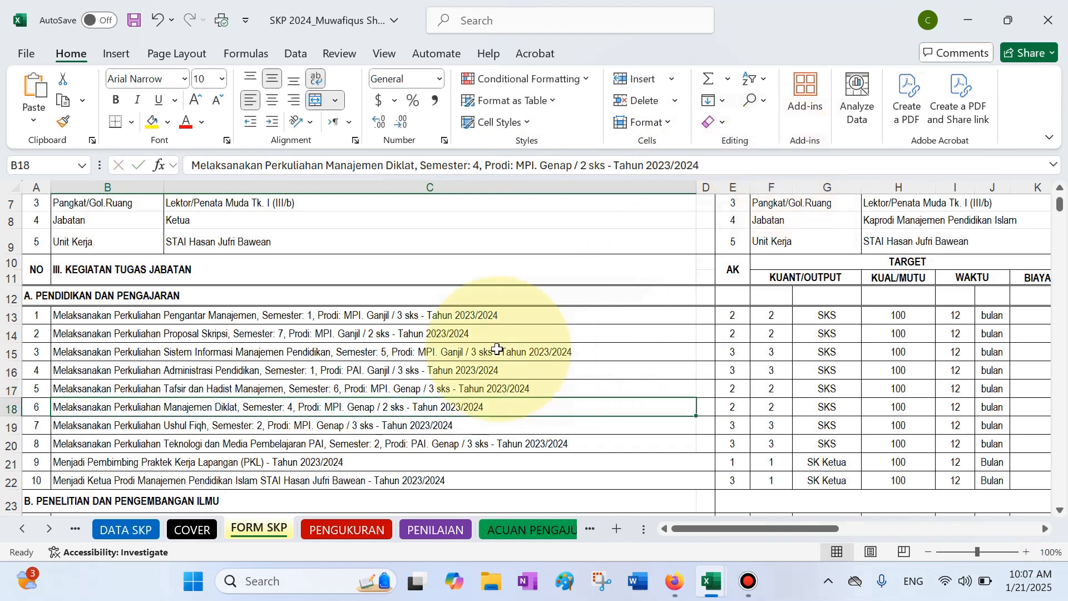
Step: Review the remaining teaching, PKL supervision and Ketua Prodi entries in rows 14 to 22, down to the first research entry
{"action": "left_click_drag", "start_coordinate": [370, 333], "coordinate": [370, 369]}
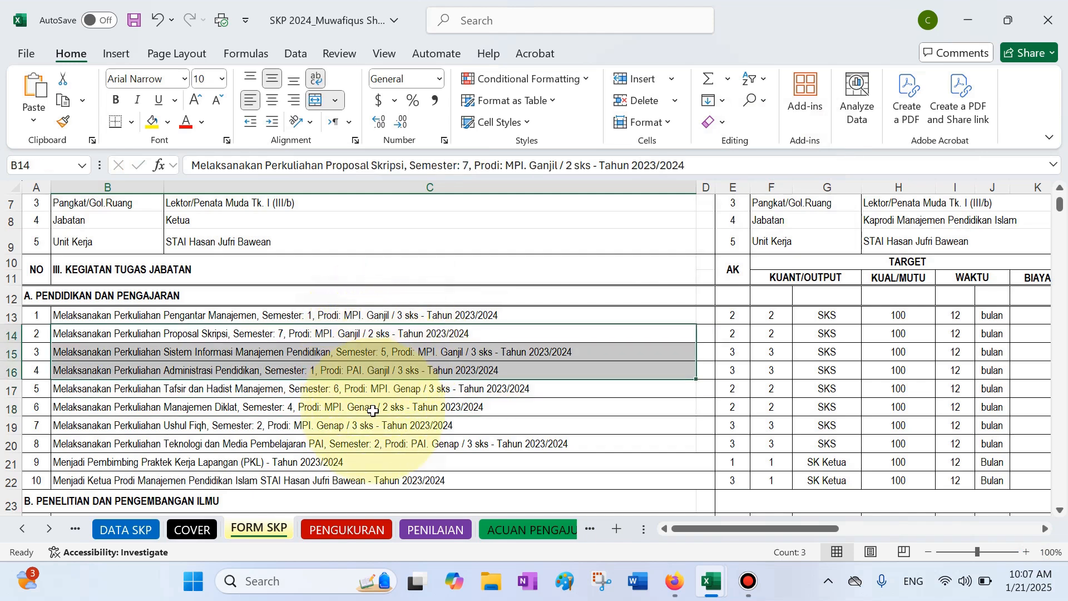
{"action": "left_click_drag", "start_coordinate": [354, 408], "coordinate": [351, 443]}
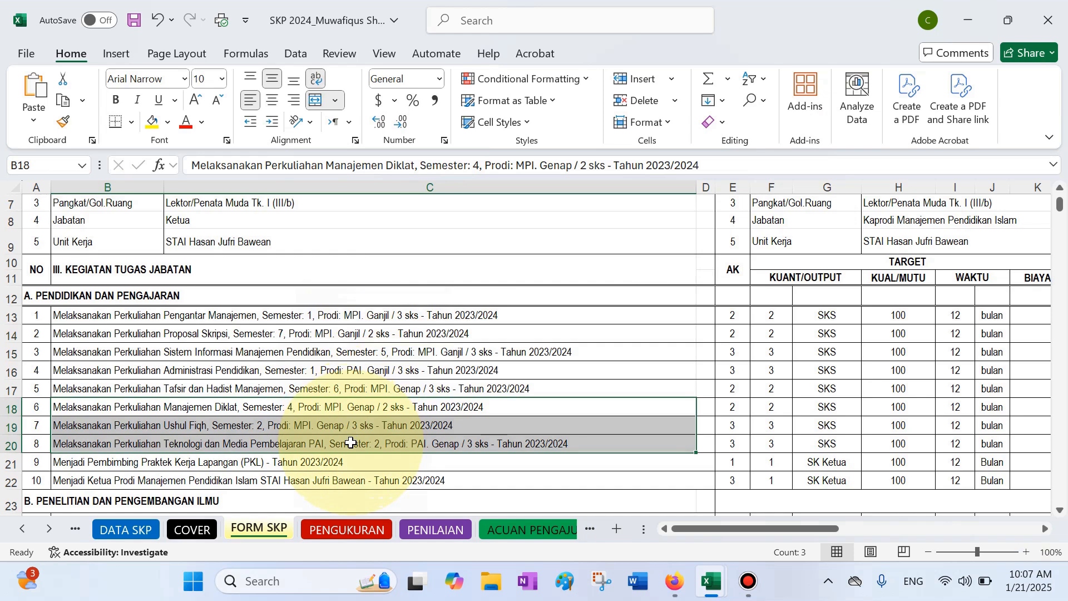
{"action": "left_click", "coordinate": [306, 484]}
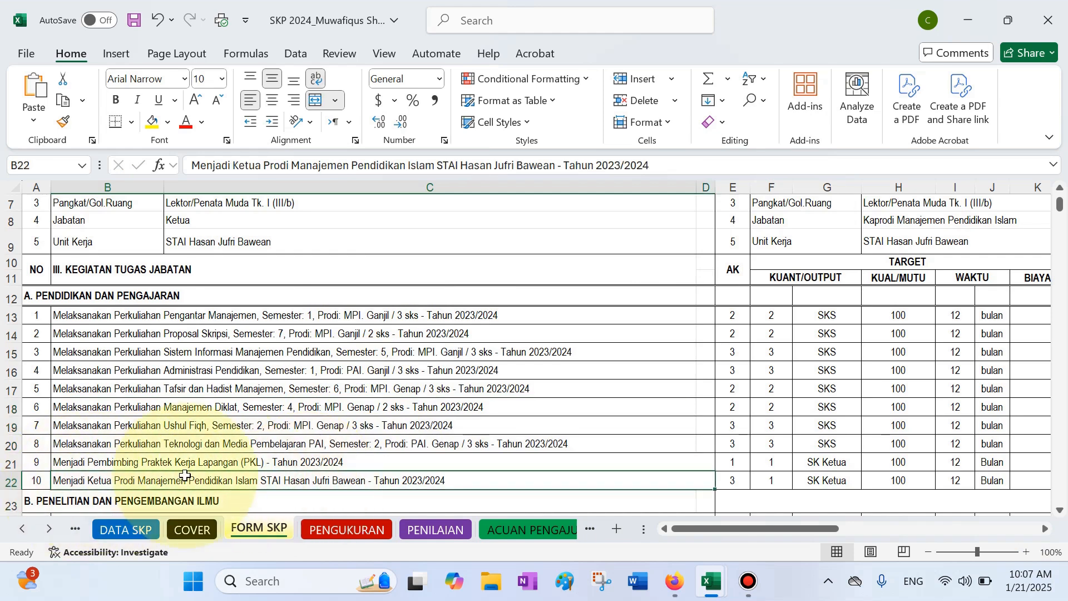
{"action": "left_click", "coordinate": [741, 482]}
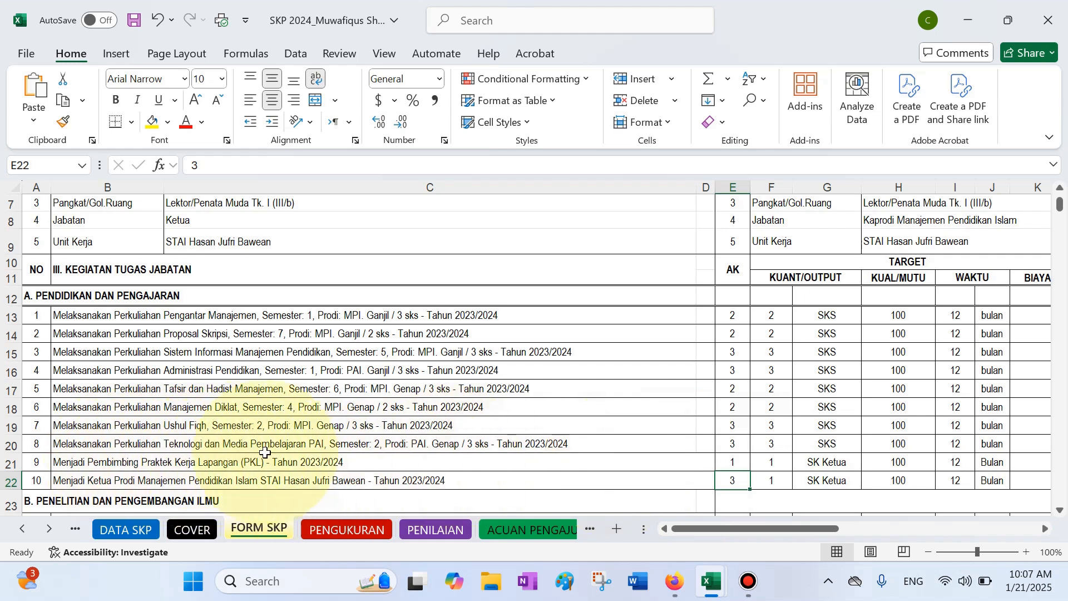
{"action": "left_click", "coordinate": [296, 459]}
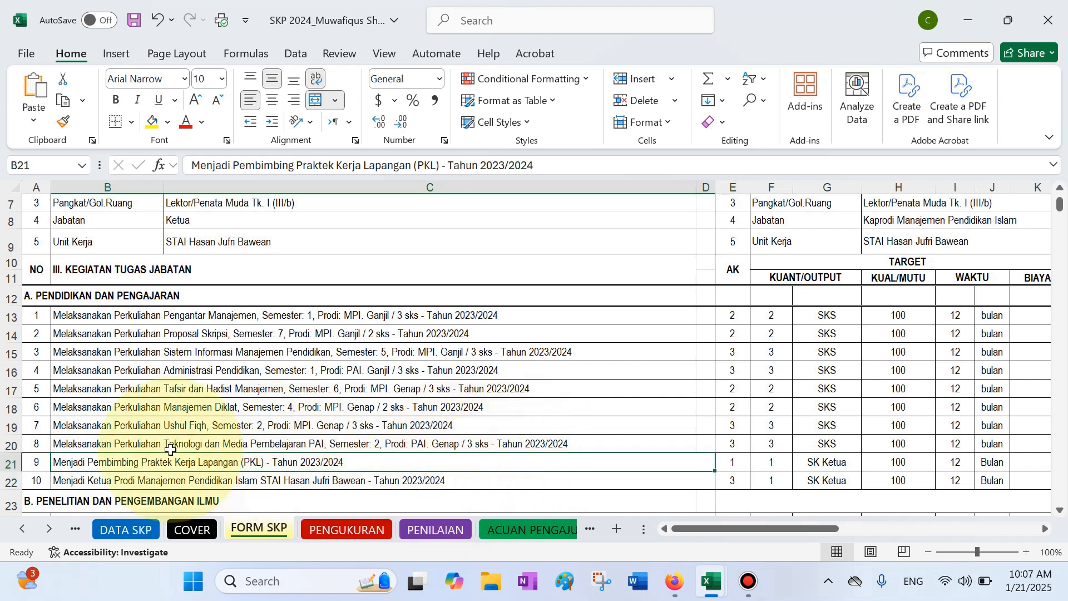
{"action": "left_click", "coordinate": [5, 462]}
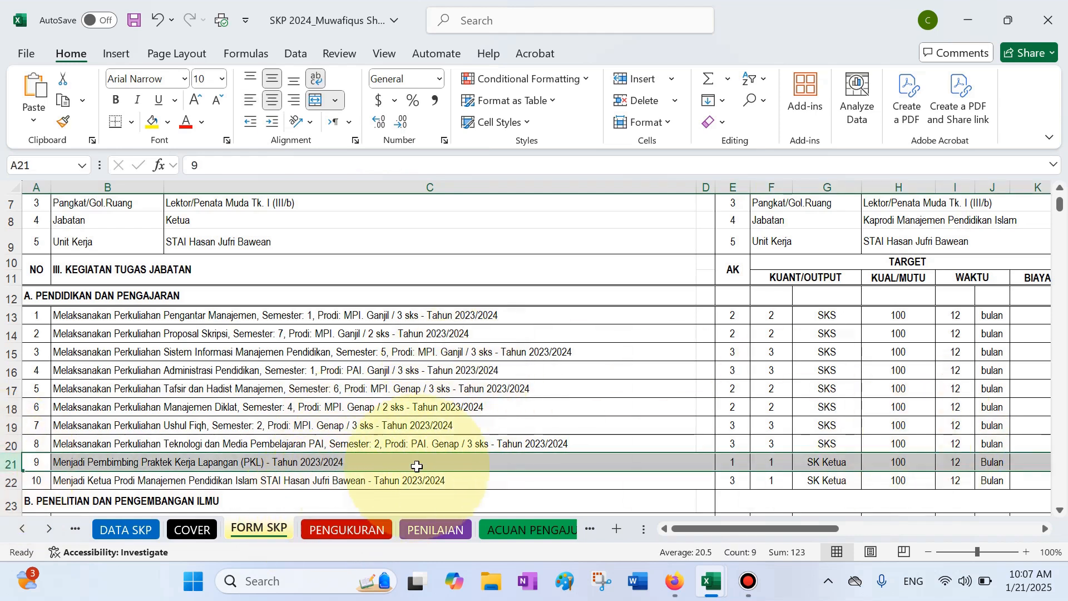
{"action": "left_click_drag", "start_coordinate": [1061, 204], "coordinate": [1061, 220]}
{"action": "left_click", "coordinate": [313, 322]}
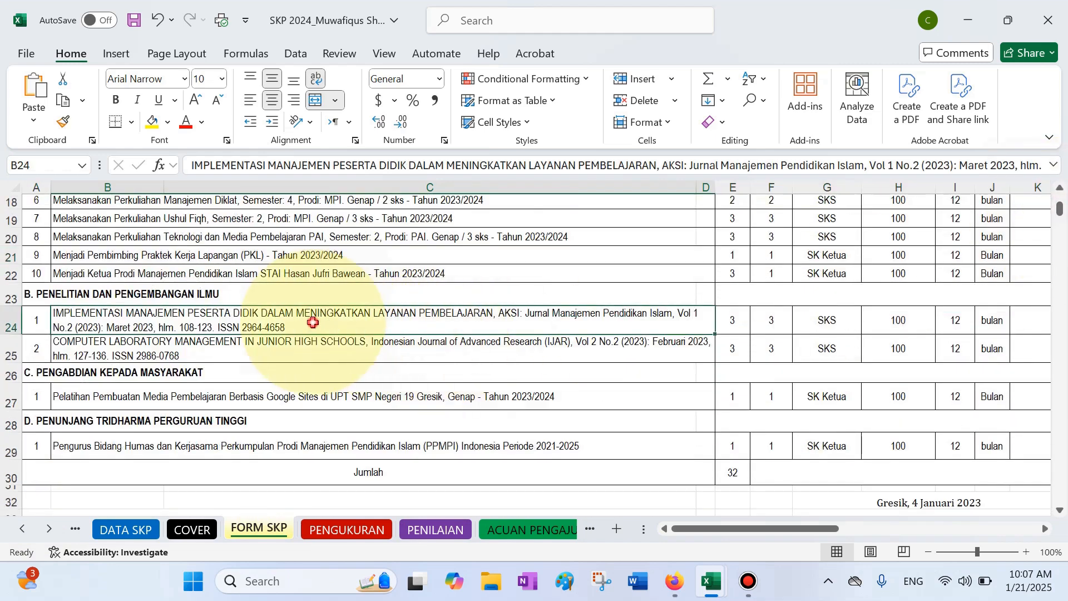
Step: In Firefox, open the 2024 article "Peran sistem informasi manajemen pendidikan…" from the lecturer's Google Scholar profile and copy its full title
{"action": "left_click", "coordinate": [676, 584]}
{"action": "left_click", "coordinate": [688, 11]}
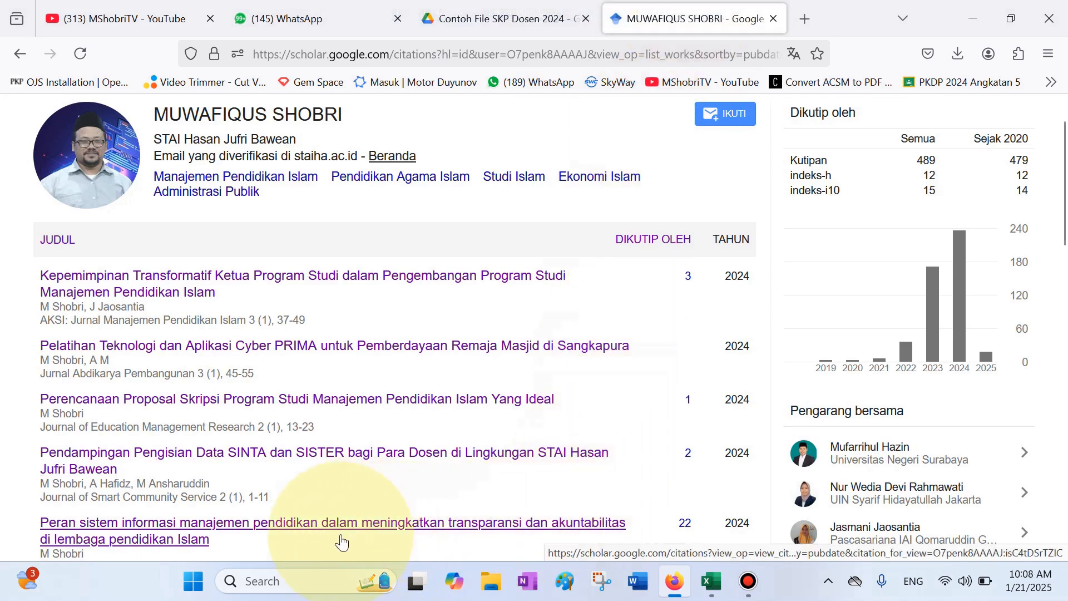
{"action": "left_click", "coordinate": [359, 536]}
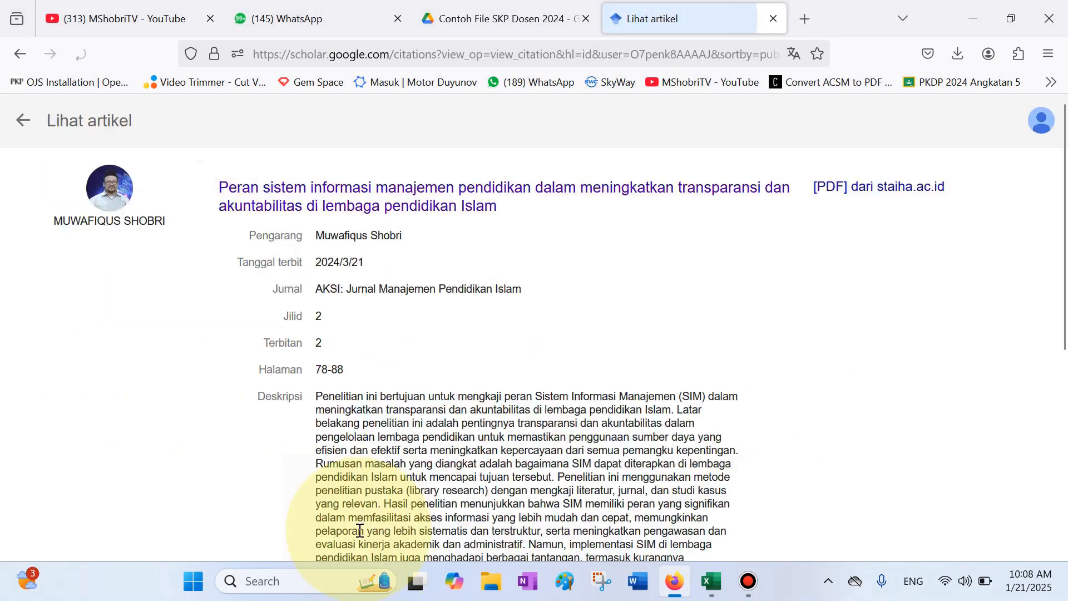
{"action": "left_click_drag", "start_coordinate": [498, 211], "coordinate": [218, 188]}
{"action": "key", "text": "ctrl+c"}
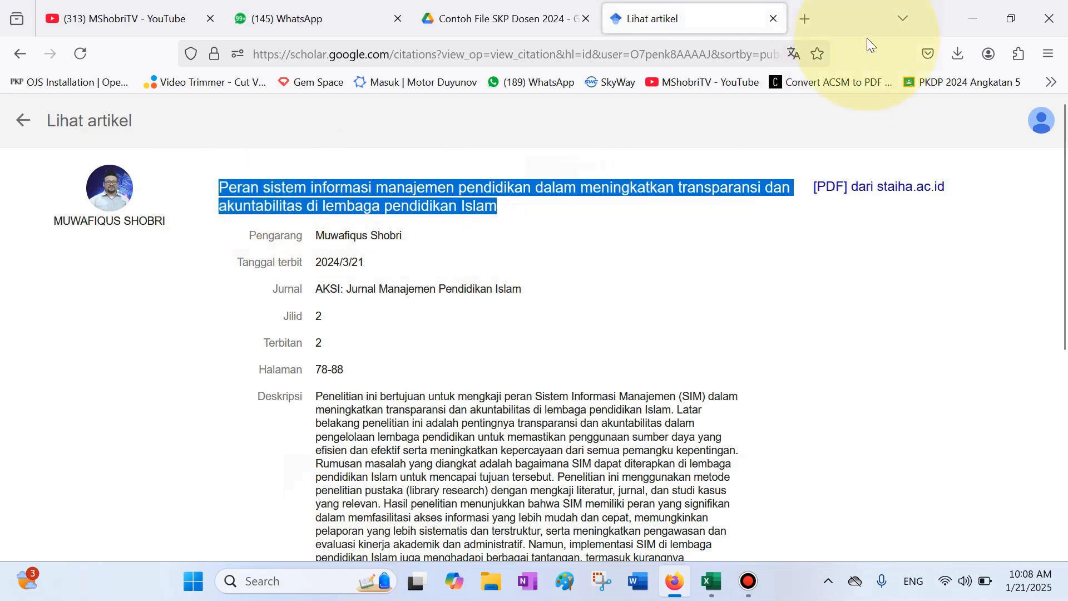
{"action": "left_click", "coordinate": [806, 16]}
{"action": "key", "text": "ctrl+v"}
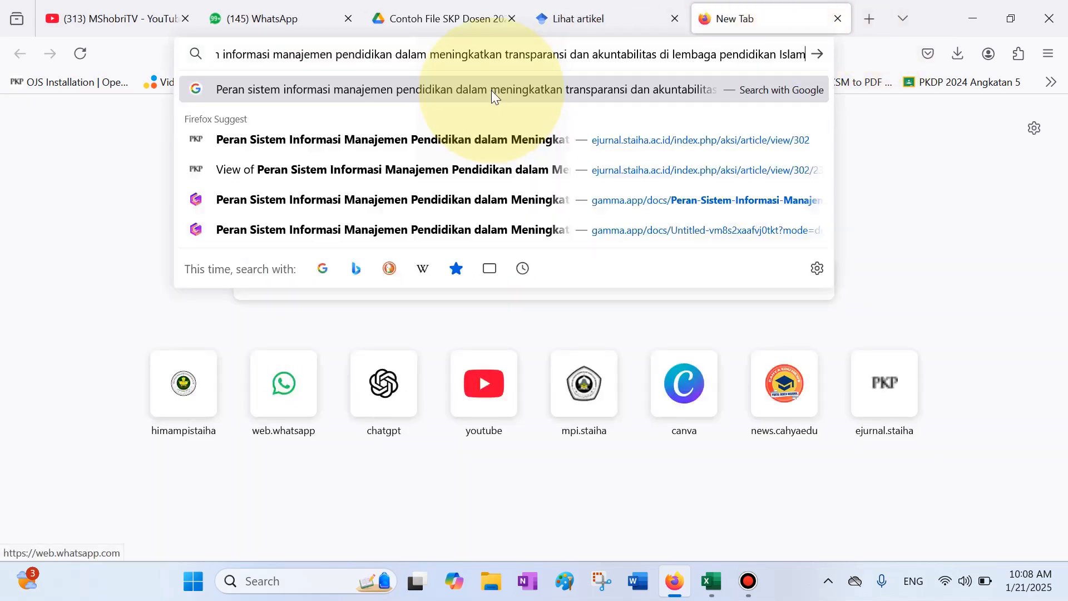
{"action": "key", "text": "ctrl+a"}
{"action": "key", "text": "BackSpace"}
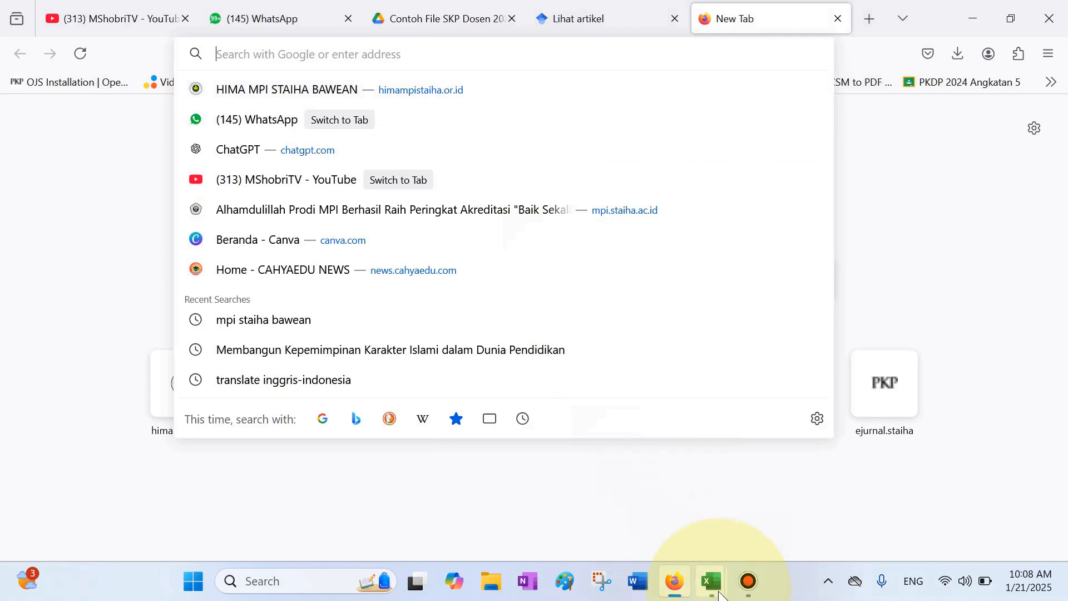
Step: In the SKP 2024 workbook, replace the article title of the row 24 research entry with the copied "Peran sistem informasi manajemen pendidikan…" title
{"action": "mouse_move", "coordinate": [712, 581]}
{"action": "left_click", "coordinate": [453, 494]}
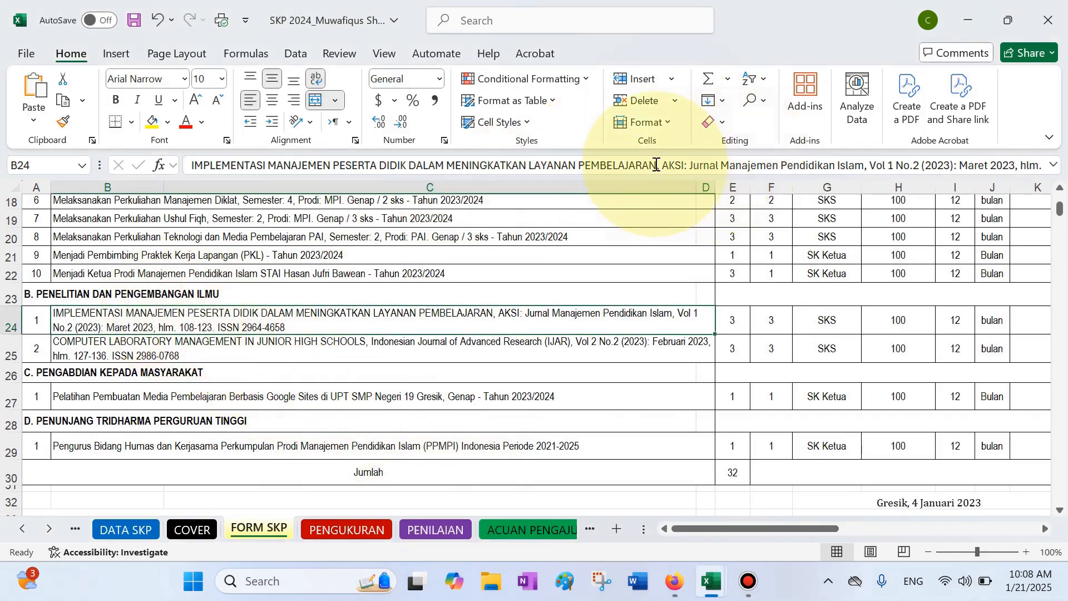
{"action": "left_click", "coordinate": [189, 165]}
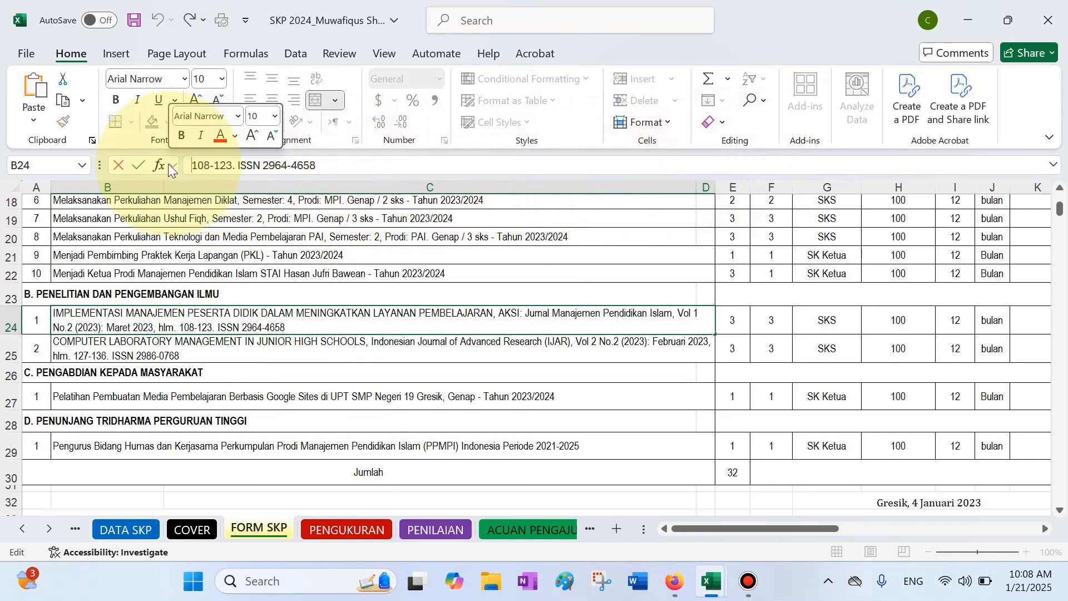
{"action": "double_click", "coordinate": [520, 322]}
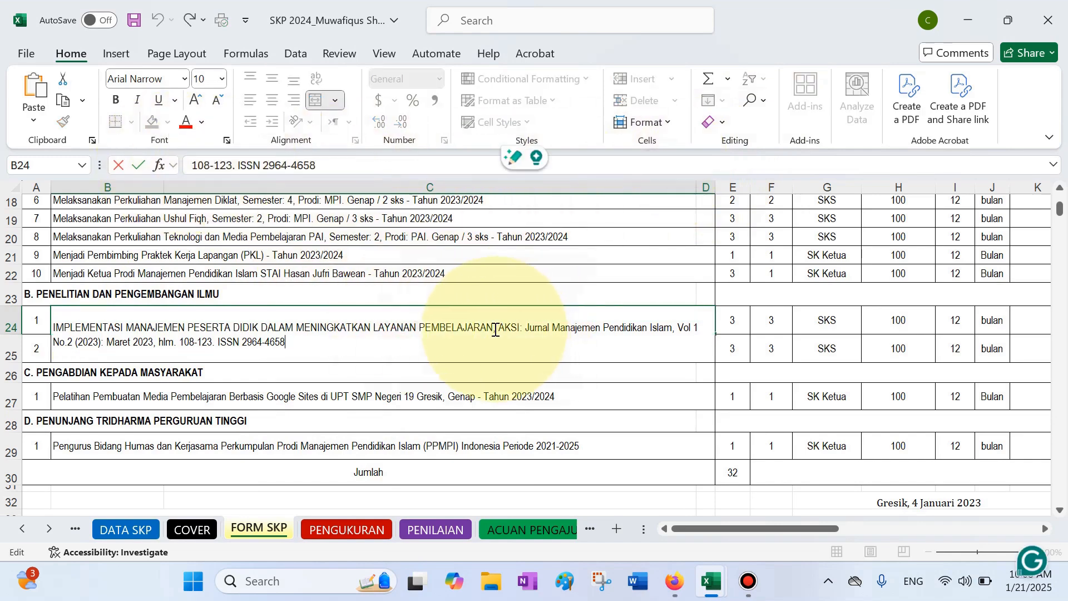
{"action": "left_click_drag", "start_coordinate": [493, 329], "coordinate": [16, 327]}
{"action": "key", "text": "ctrl+v"}
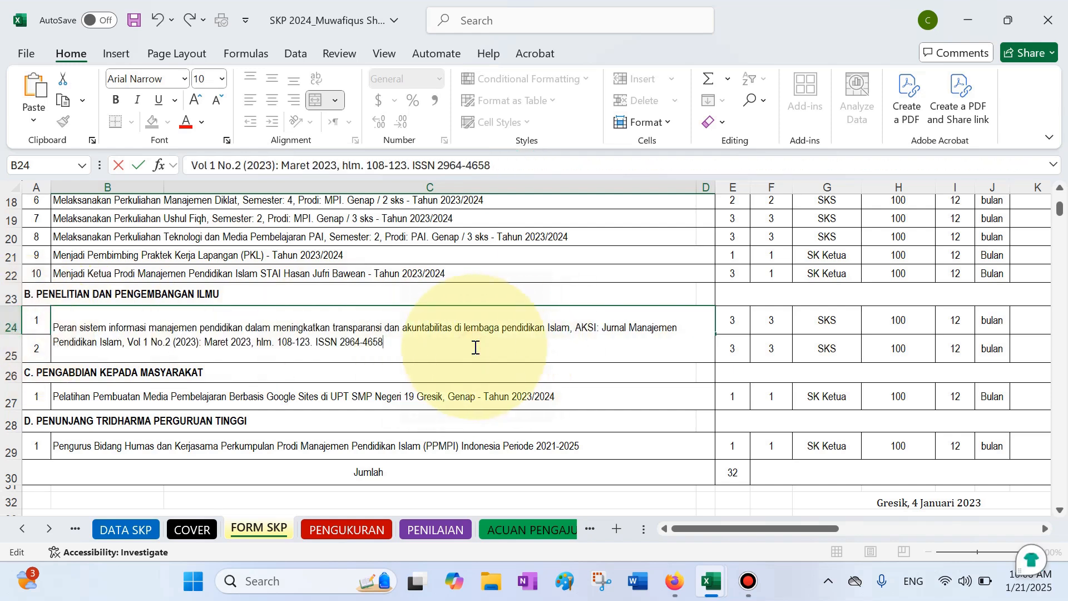
{"action": "left_click", "coordinate": [490, 392]}
{"action": "left_click", "coordinate": [591, 315]}
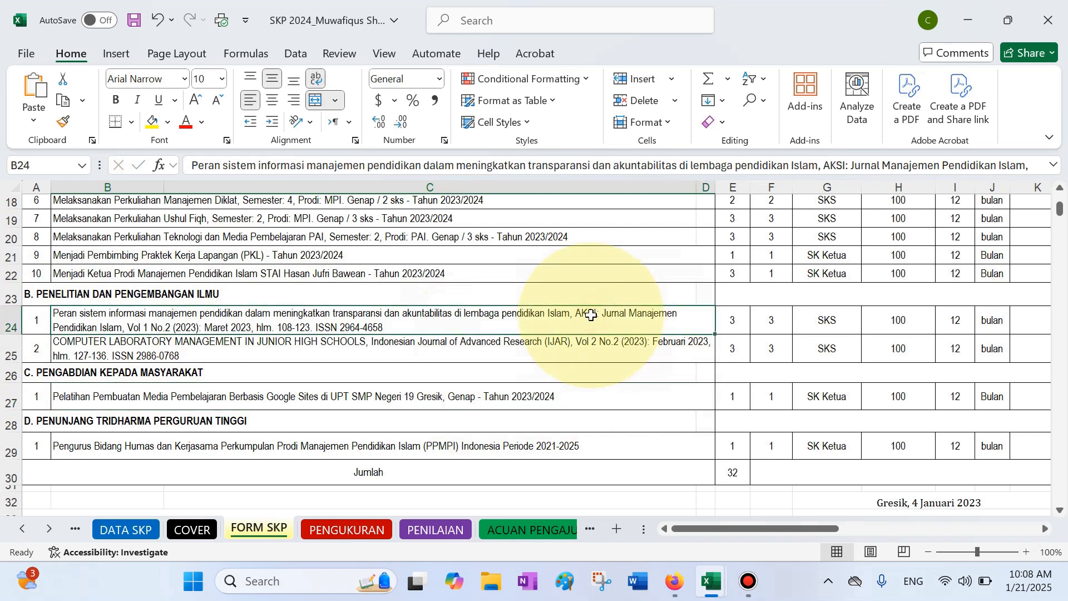
Step: Check the article's journal, volume, issue and page range on its Google Scholar page in Firefox
{"action": "mouse_move", "coordinate": [710, 585]}
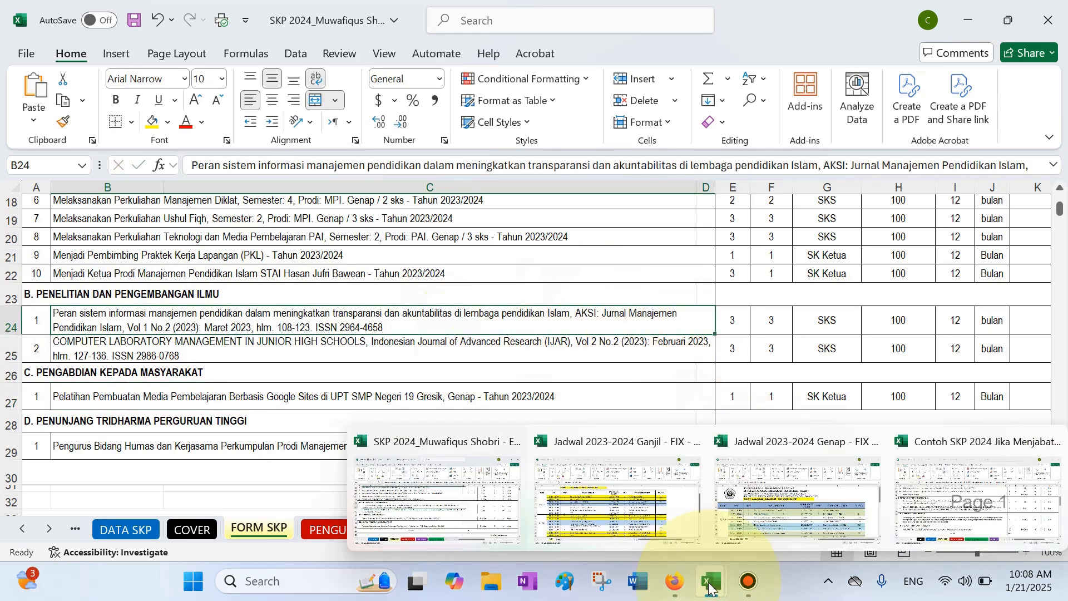
{"action": "left_click", "coordinate": [674, 580]}
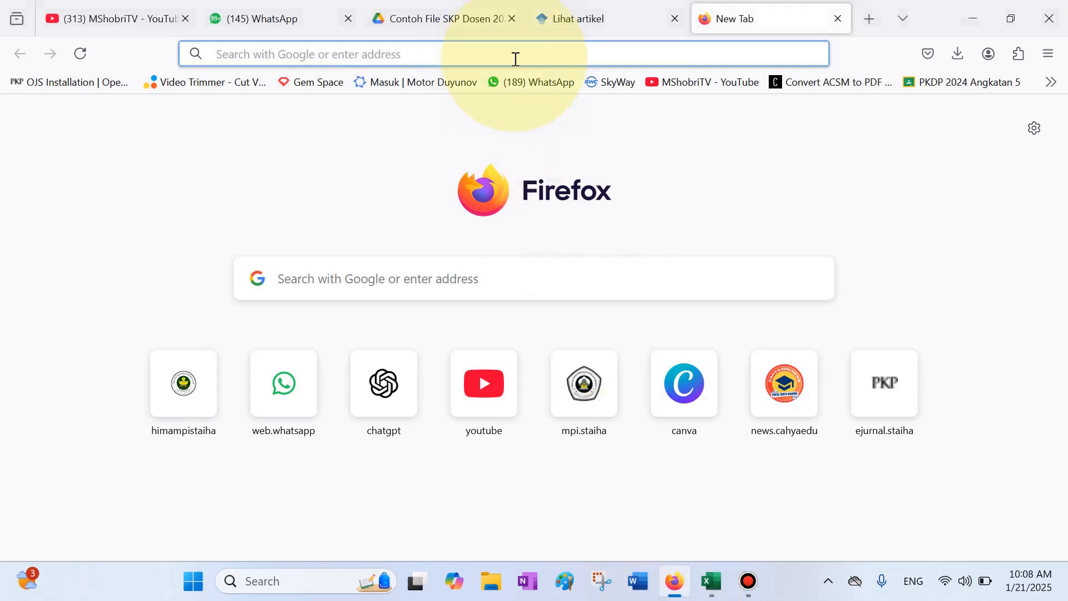
{"action": "left_click", "coordinate": [578, 18]}
{"action": "left_click", "coordinate": [337, 290]}
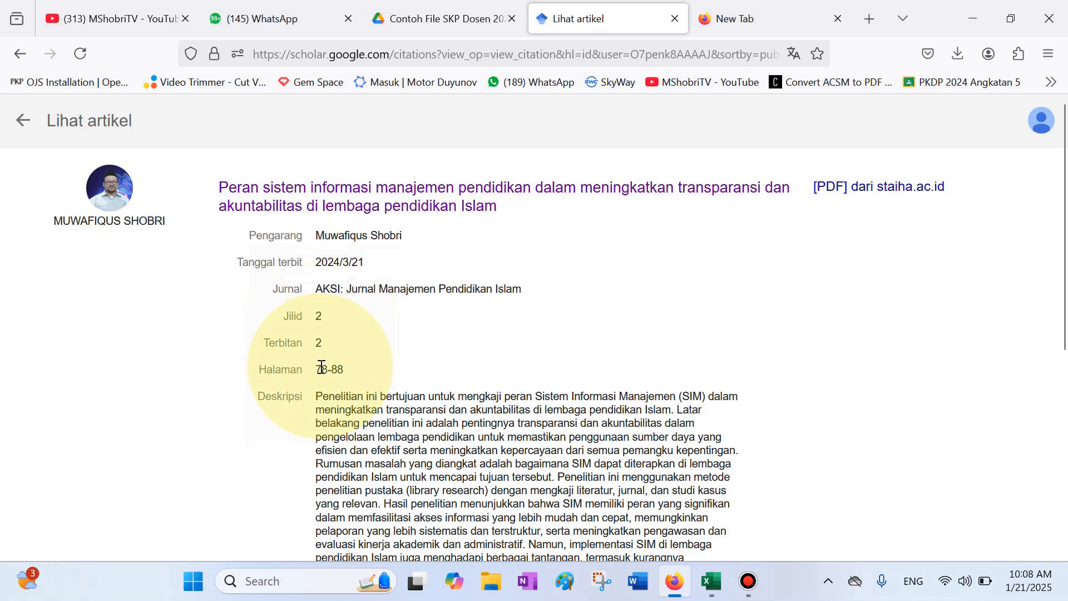
{"action": "left_click_drag", "start_coordinate": [317, 369], "coordinate": [356, 374]}
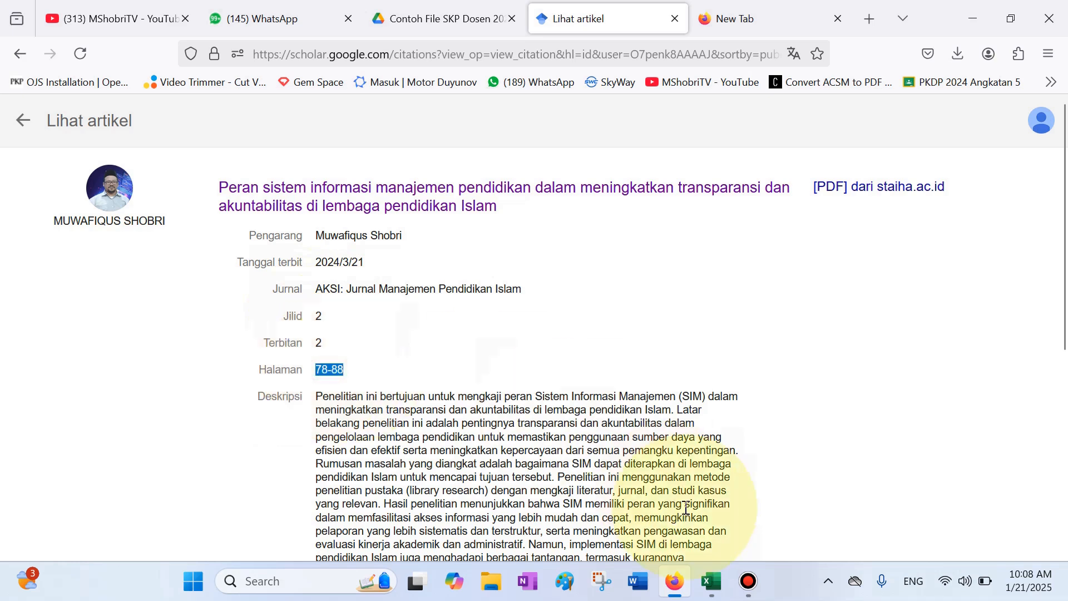
Step: In the SKP 2024 workbook, set the row 24 research entry's issue details to Vol 2 No.2 (2024) and its pages to 78-88
{"action": "mouse_move", "coordinate": [714, 582]}
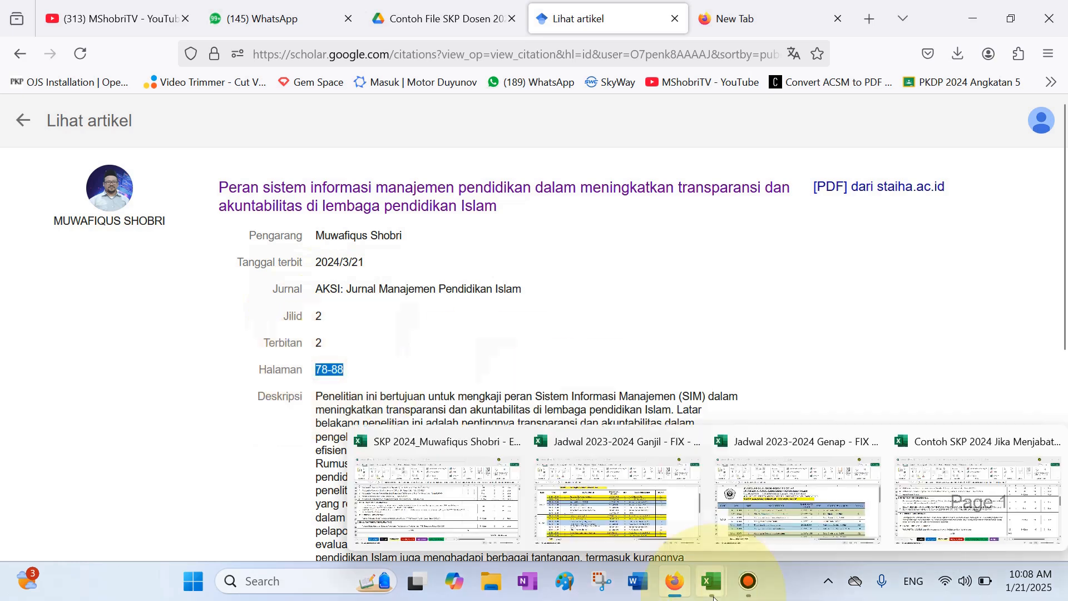
{"action": "left_click", "coordinate": [472, 505]}
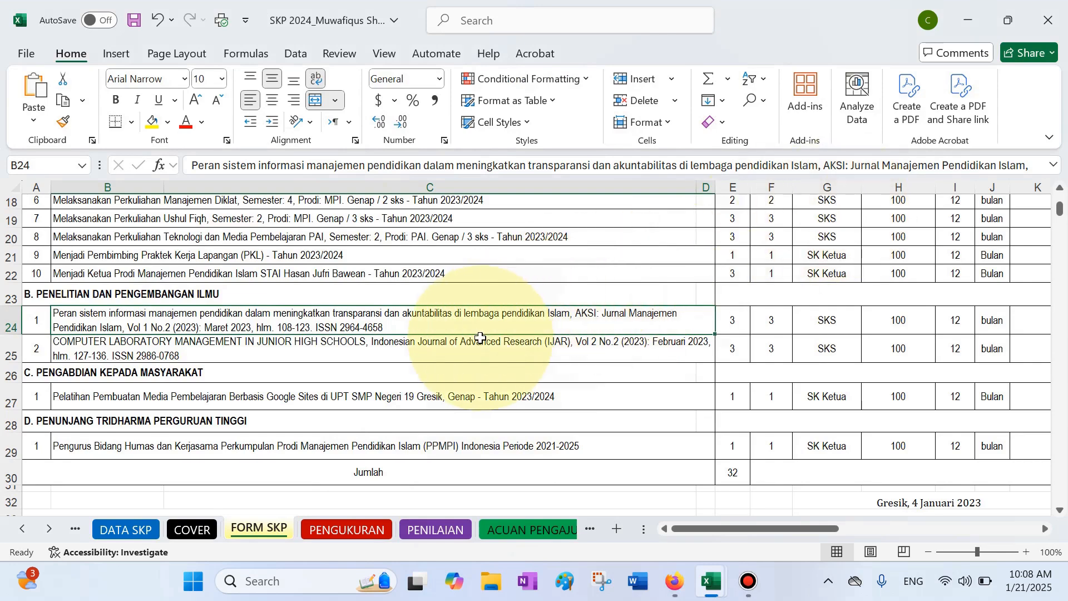
{"action": "double_click", "coordinate": [182, 323]}
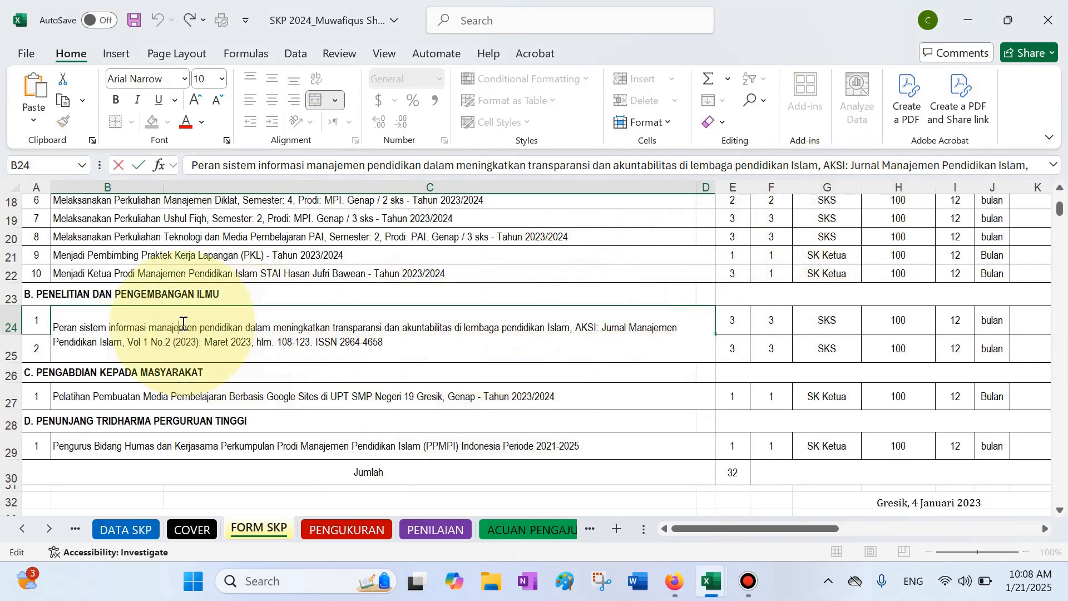
{"action": "double_click", "coordinate": [145, 341]}
{"action": "type", "text": "2"}
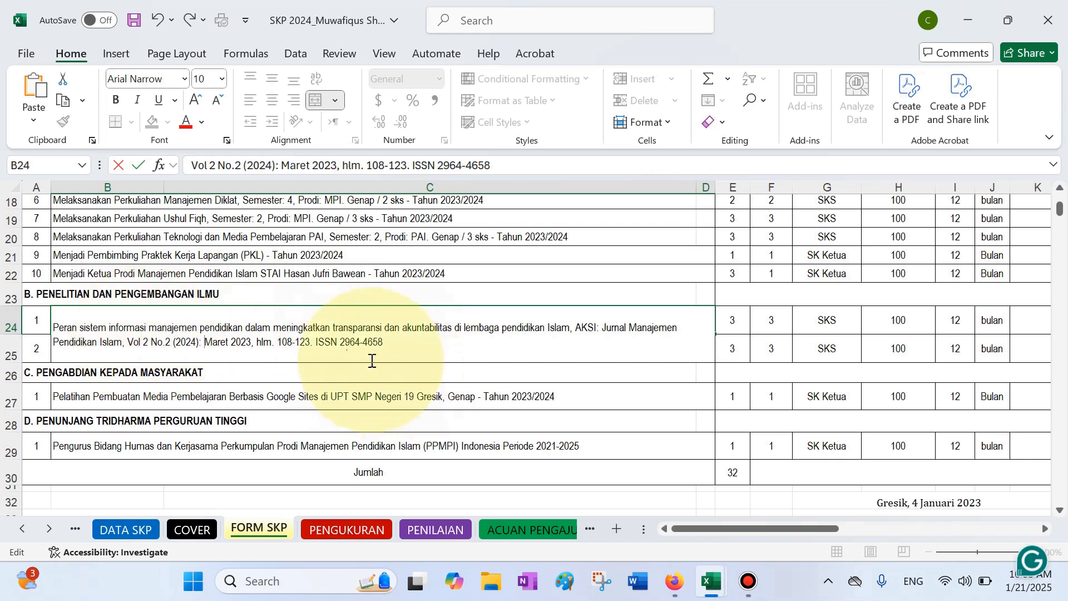
{"action": "left_click_drag", "start_coordinate": [310, 346], "coordinate": [284, 345]}
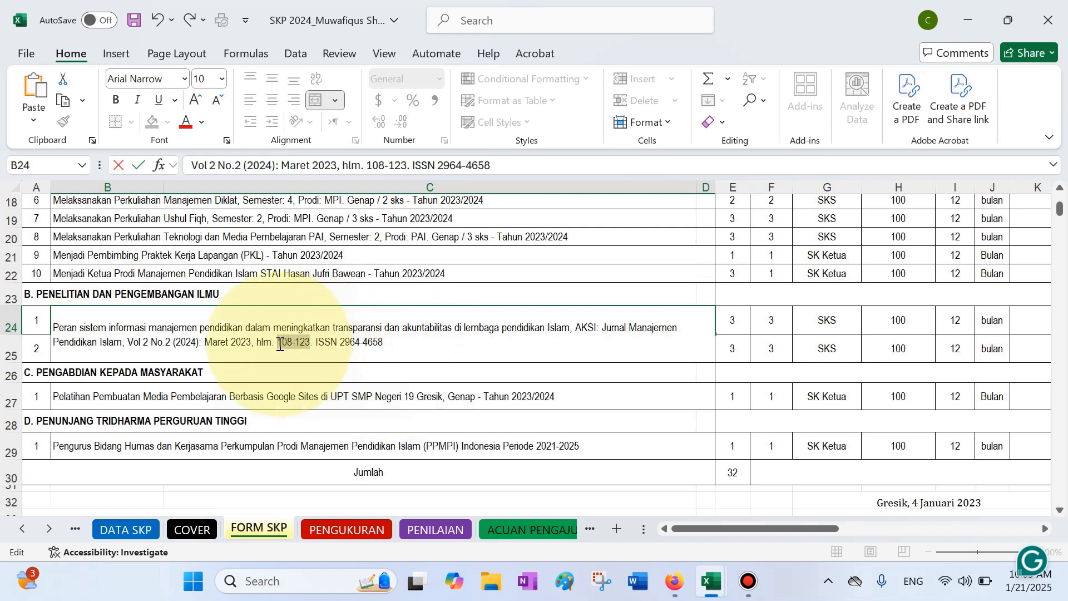
{"action": "type", "text": "78-88"}
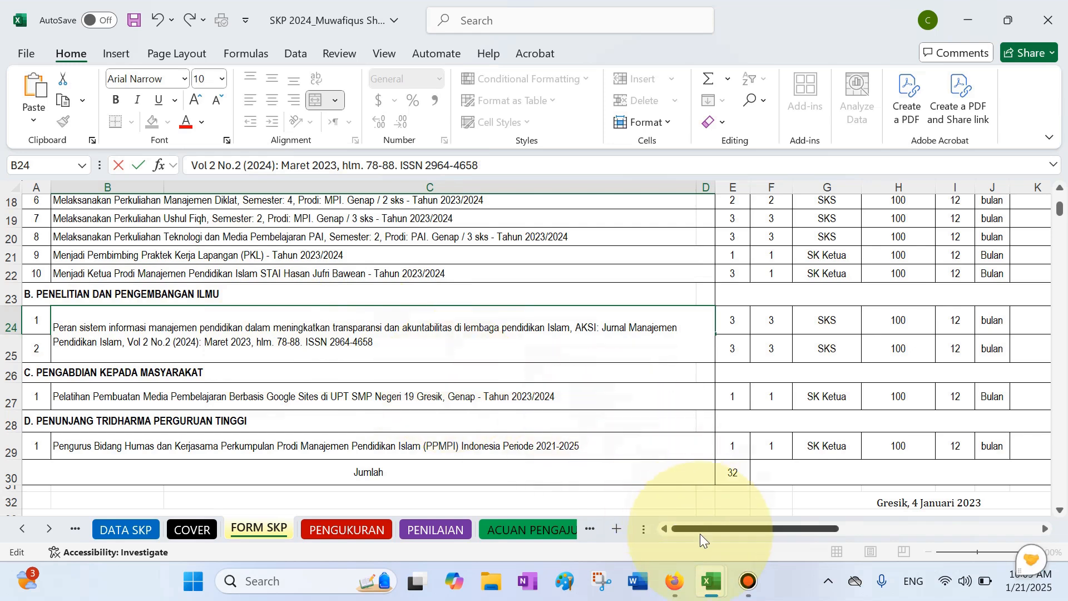
Step: Check the article's publication date in Firefox and set the row 24 research entry's publication month to Maret 2024 in the SKP 2024 workbook
{"action": "mouse_move", "coordinate": [721, 590]}
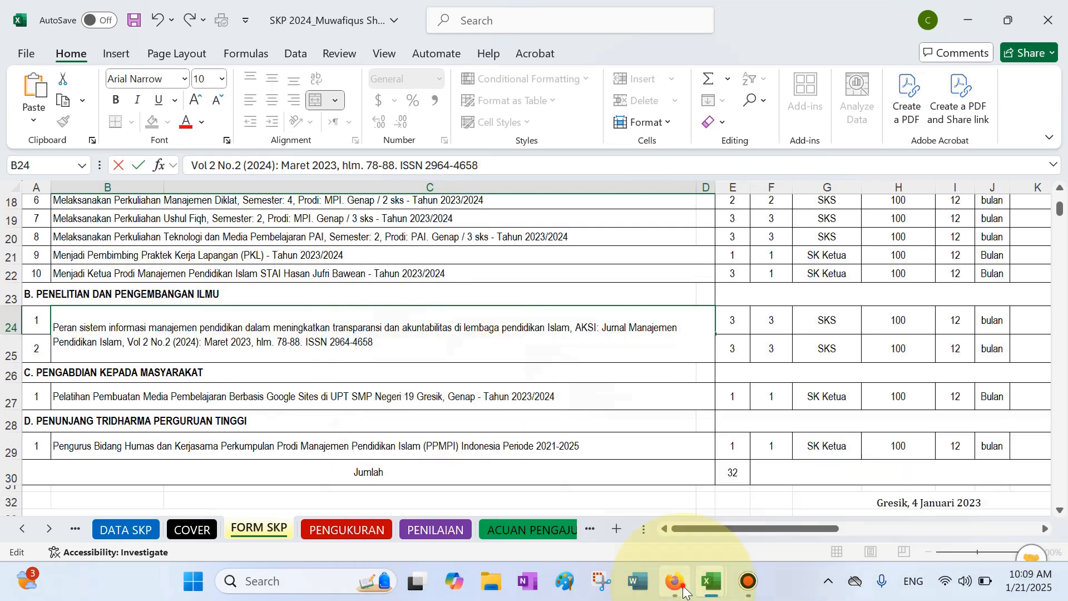
{"action": "left_click", "coordinate": [675, 582]}
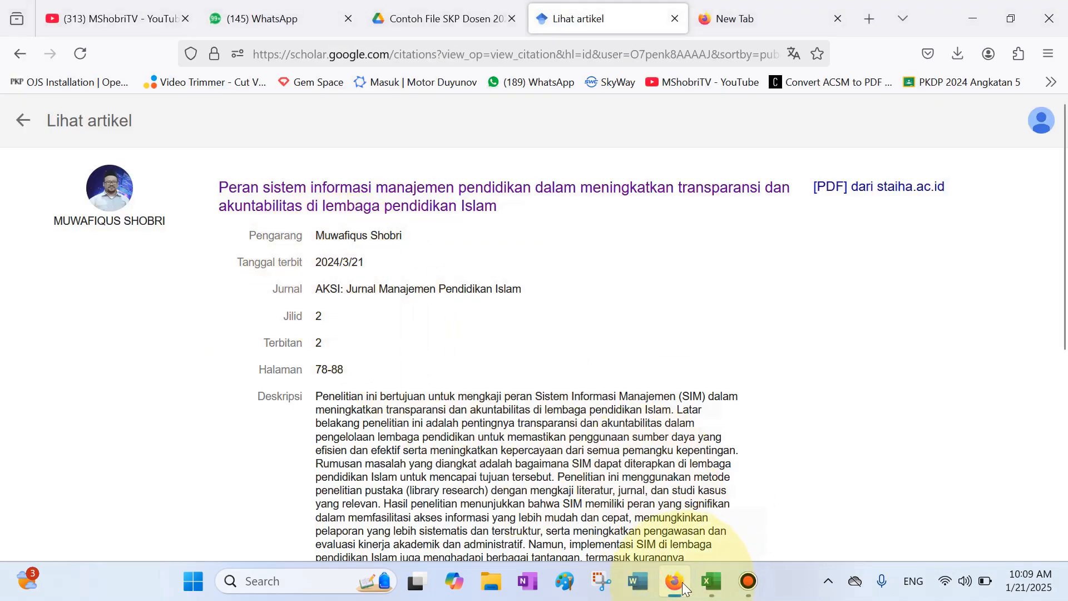
{"action": "mouse_move", "coordinate": [709, 588]}
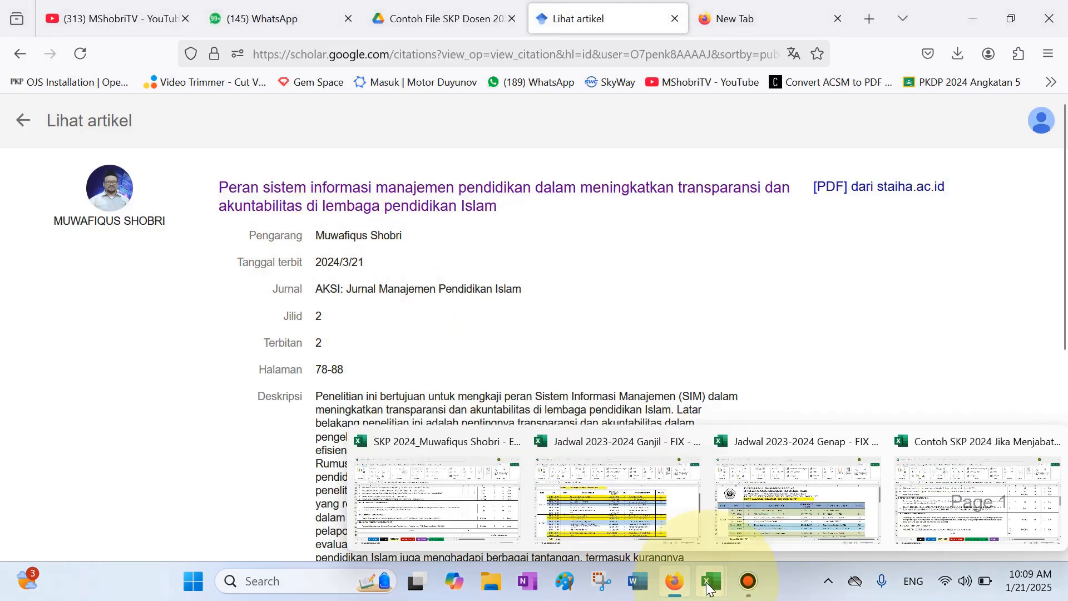
{"action": "left_click", "coordinate": [449, 501]}
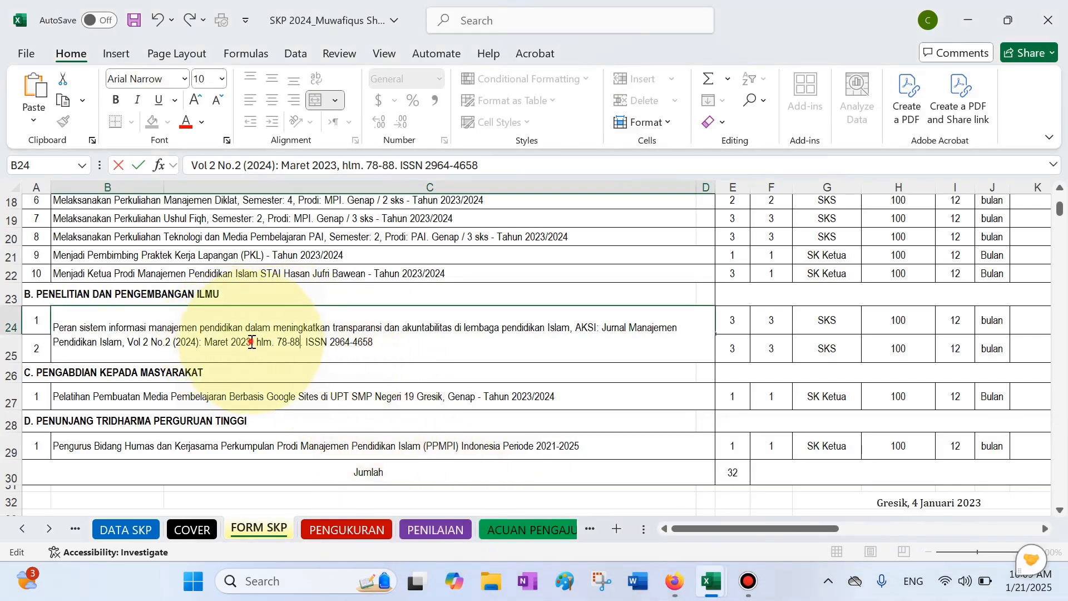
{"action": "key", "text": "BackSpace"}
{"action": "type", "text": "4"}
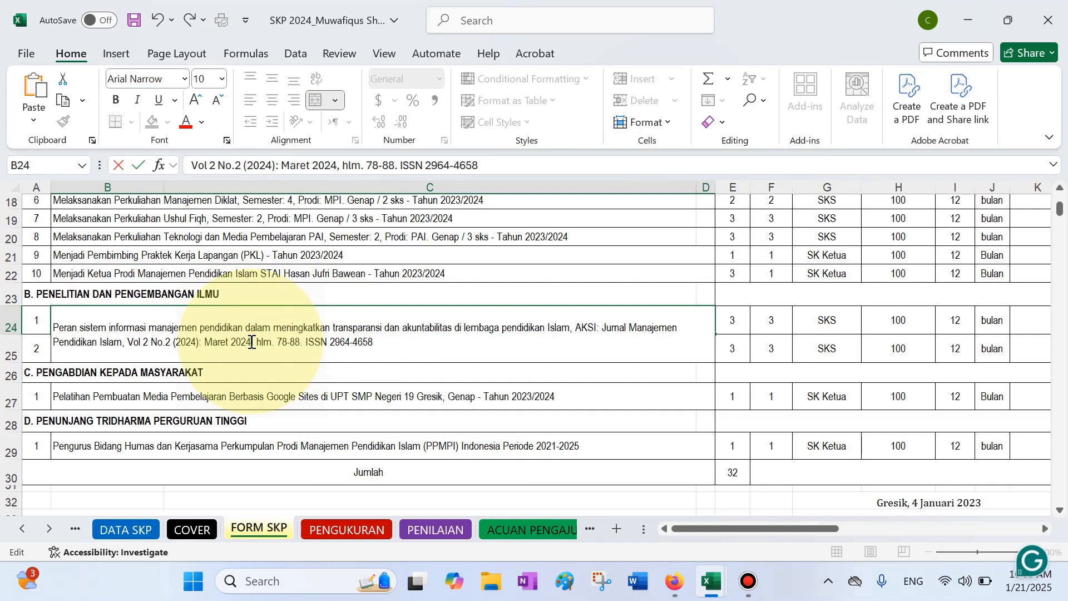
{"action": "key", "text": "Return"}
{"action": "left_click", "coordinate": [359, 322]}
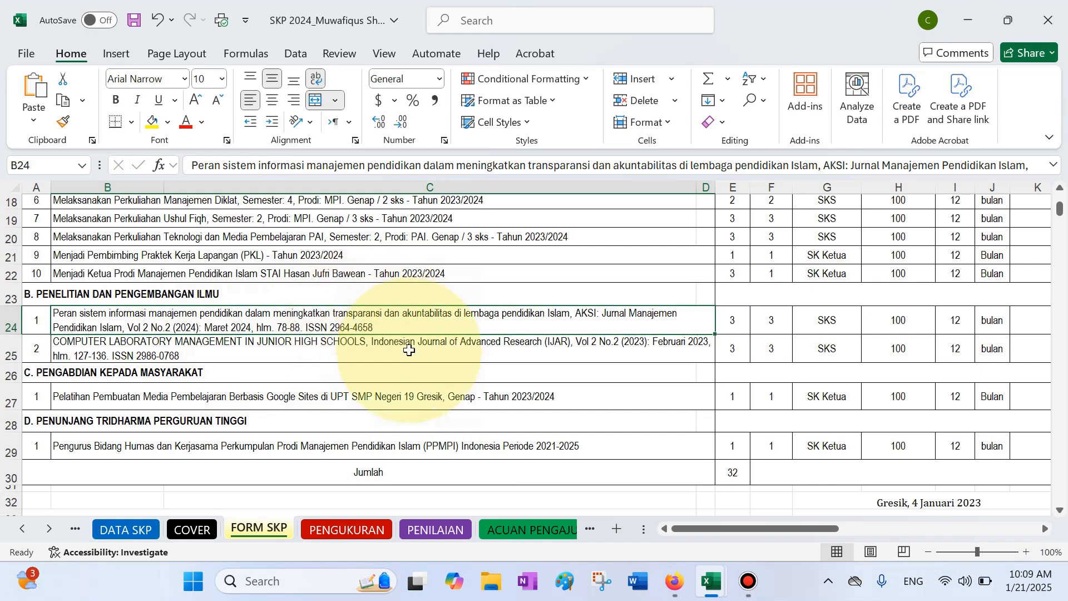
Step: In Firefox, open the 2024 article "Pelatihan Teknologi dan Aplikasi Cyber PRIMA…" from the lecturer's Google Scholar profile, check its publication date and select its full title
{"action": "left_click", "coordinate": [431, 350]}
{"action": "left_click", "coordinate": [341, 396]}
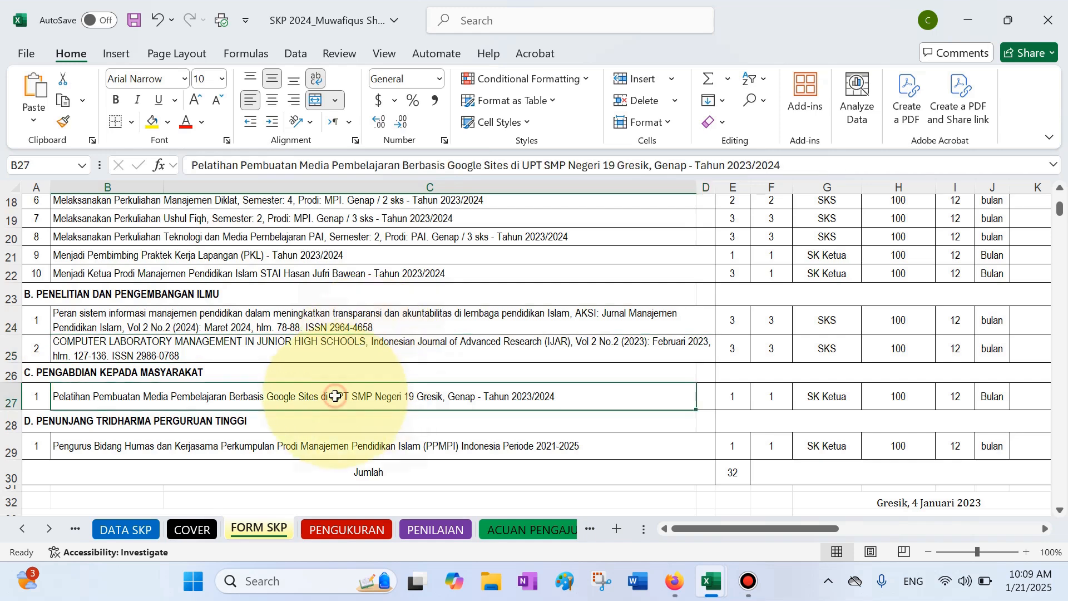
{"action": "mouse_move", "coordinate": [674, 596]}
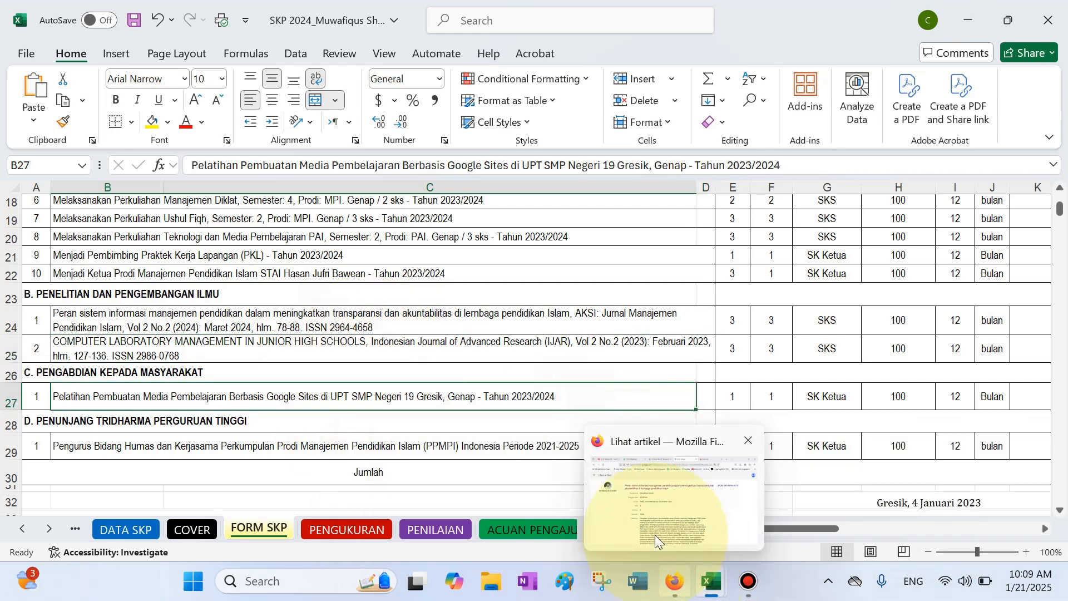
{"action": "left_click", "coordinate": [644, 516]}
{"action": "left_click", "coordinate": [455, 6]}
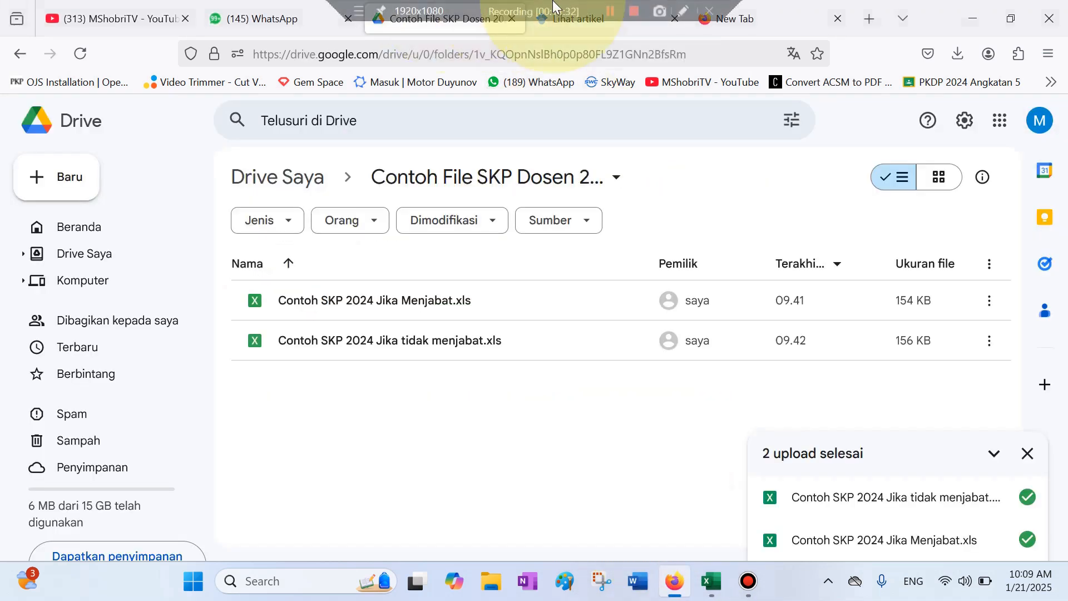
{"action": "left_click", "coordinate": [576, 27]}
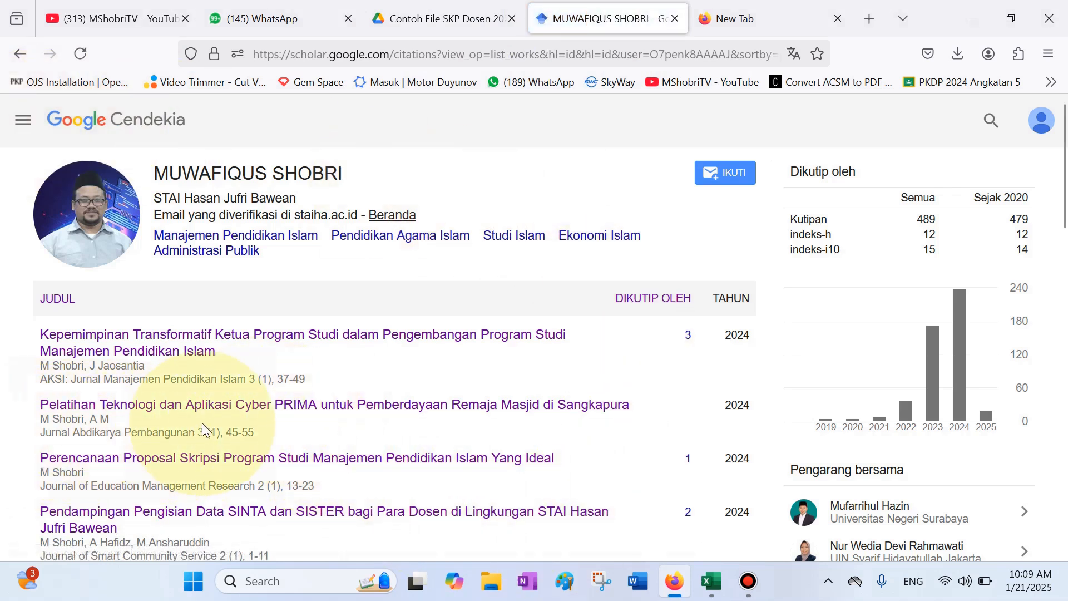
{"action": "left_click", "coordinate": [193, 406]}
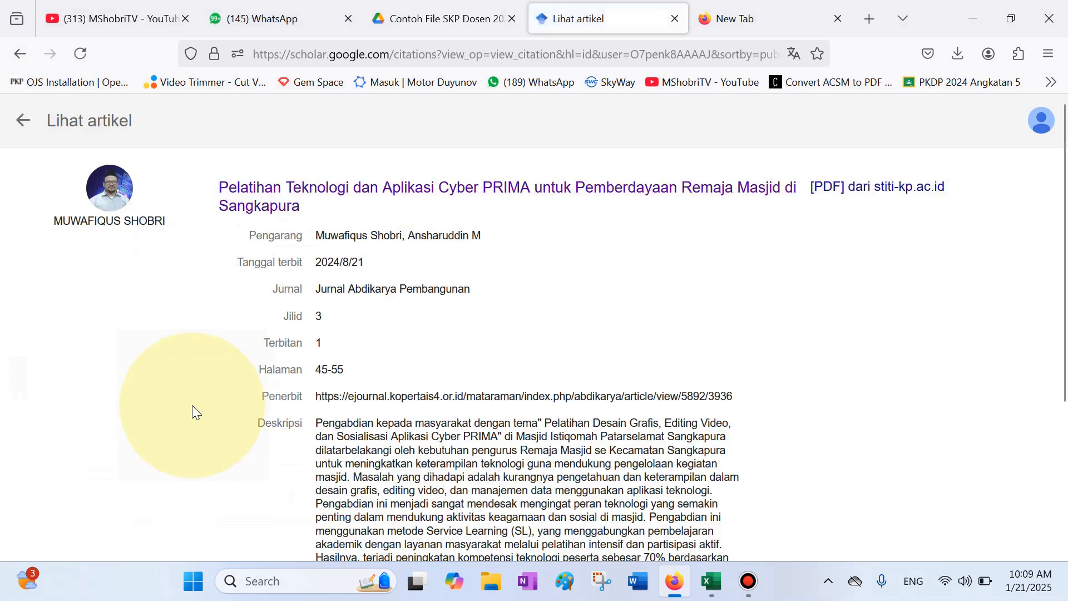
{"action": "left_click_drag", "start_coordinate": [351, 258], "coordinate": [315, 259]}
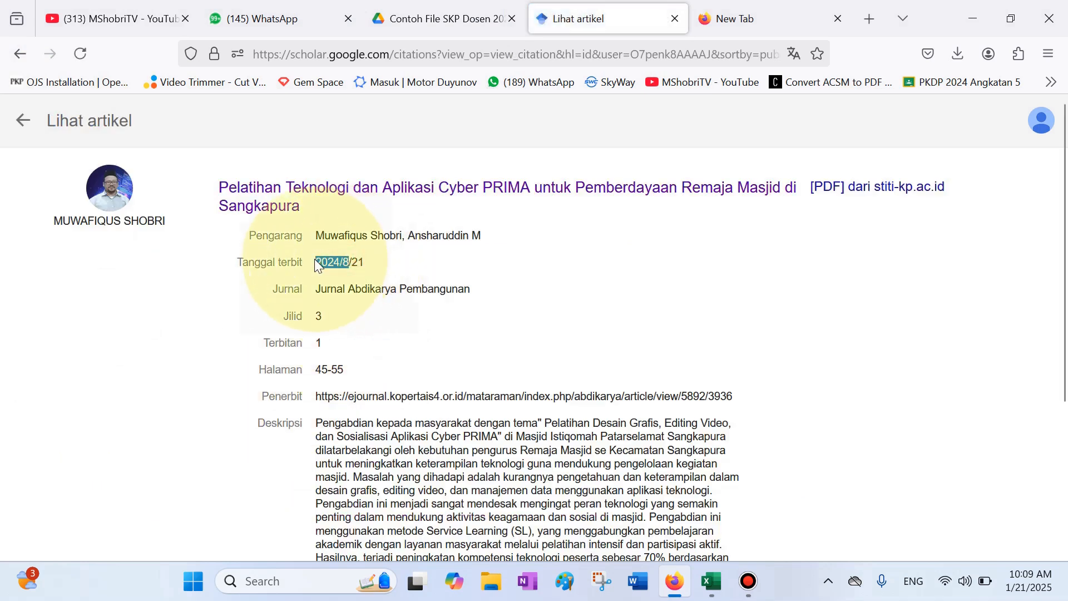
{"action": "left_click", "coordinate": [408, 265]}
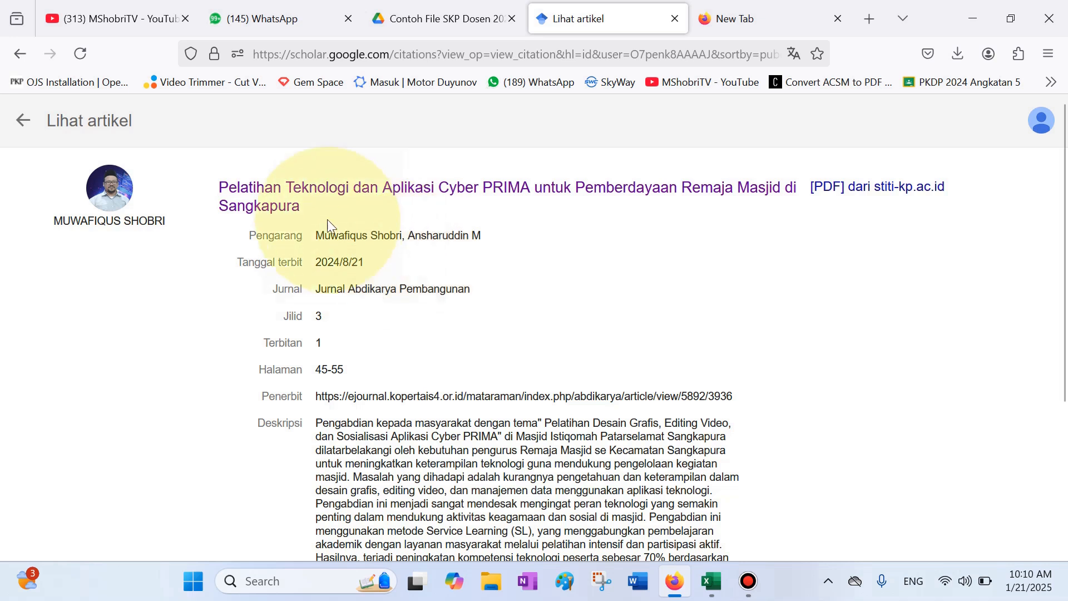
{"action": "left_click_drag", "start_coordinate": [303, 210], "coordinate": [211, 191]}
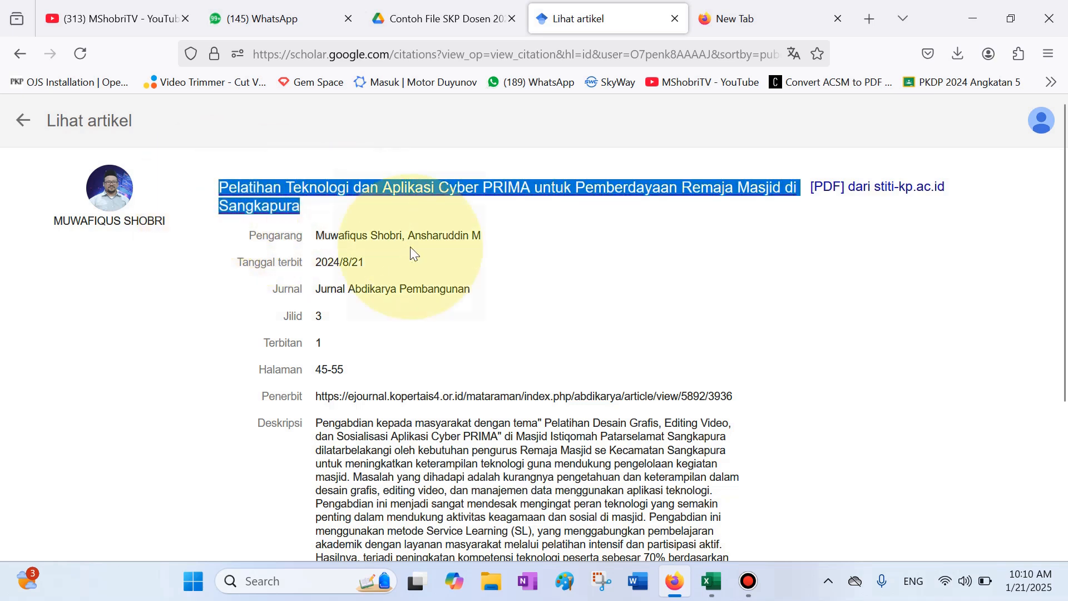
Step: In the SKP 2024 workbook, overwrite the row 27 community service entry with a copy of the row 24 research entry
{"action": "mouse_move", "coordinate": [673, 593]}
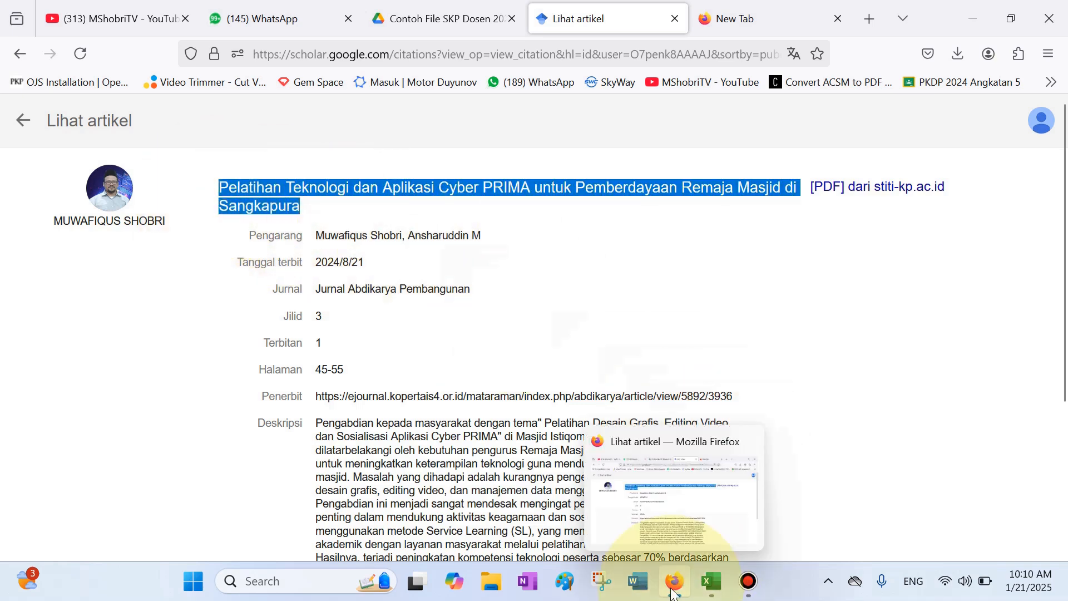
{"action": "left_click", "coordinate": [711, 582]}
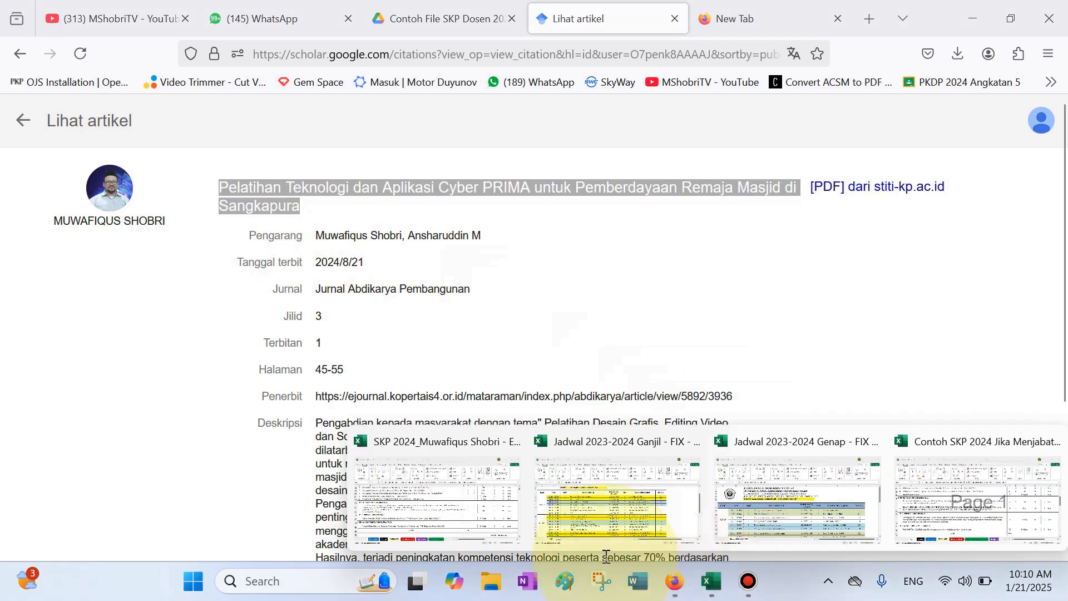
{"action": "left_click", "coordinate": [450, 511]}
{"action": "left_click", "coordinate": [186, 316]}
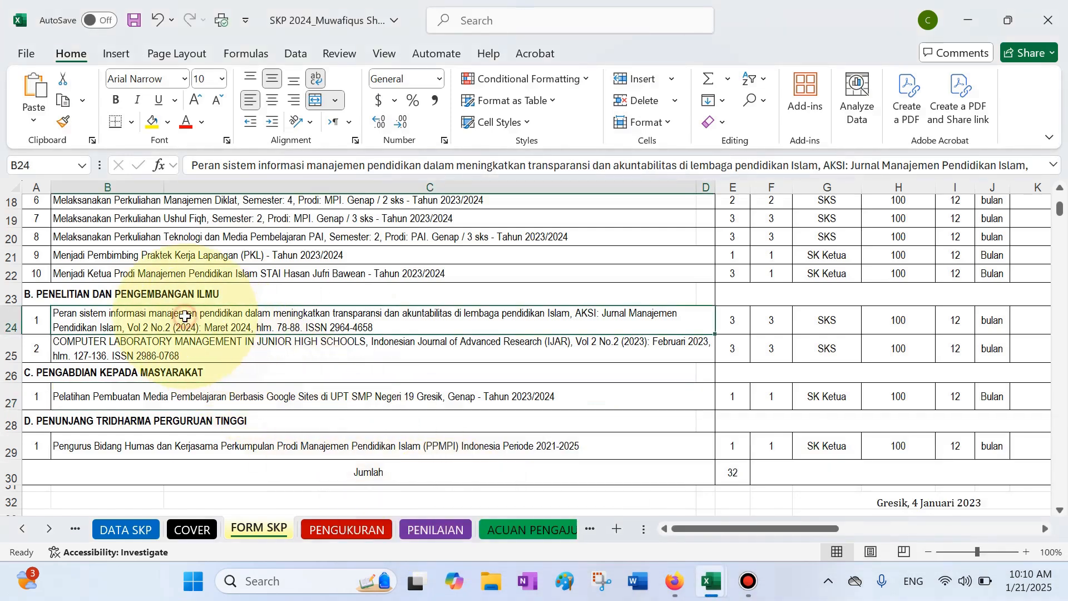
{"action": "key", "text": "ctrl+c"}
{"action": "left_click", "coordinate": [196, 395]}
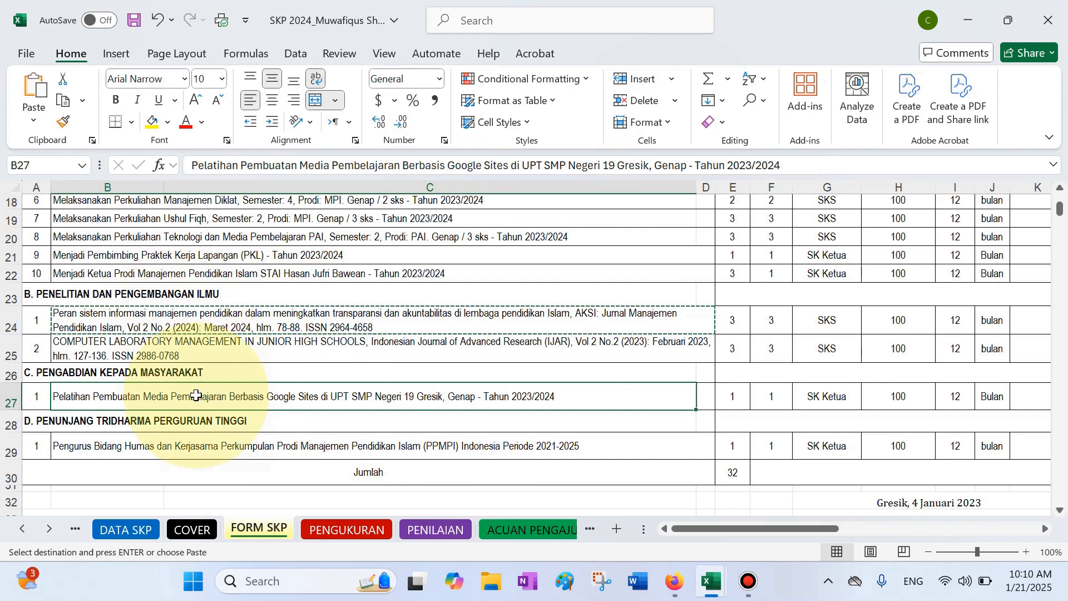
{"action": "key", "text": "ctrl+v"}
Step: In Firefox, copy the full title of the Cyber PRIMA article, test-paste it into a blank tab's address field and clear the field
{"action": "mouse_move", "coordinate": [674, 581]}
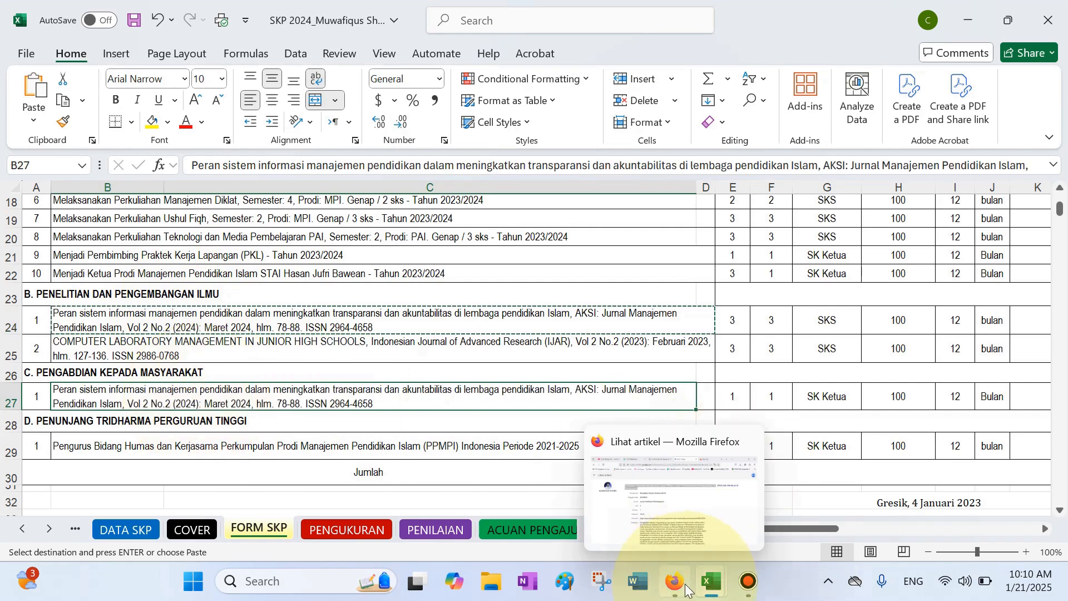
{"action": "left_click", "coordinate": [668, 505]}
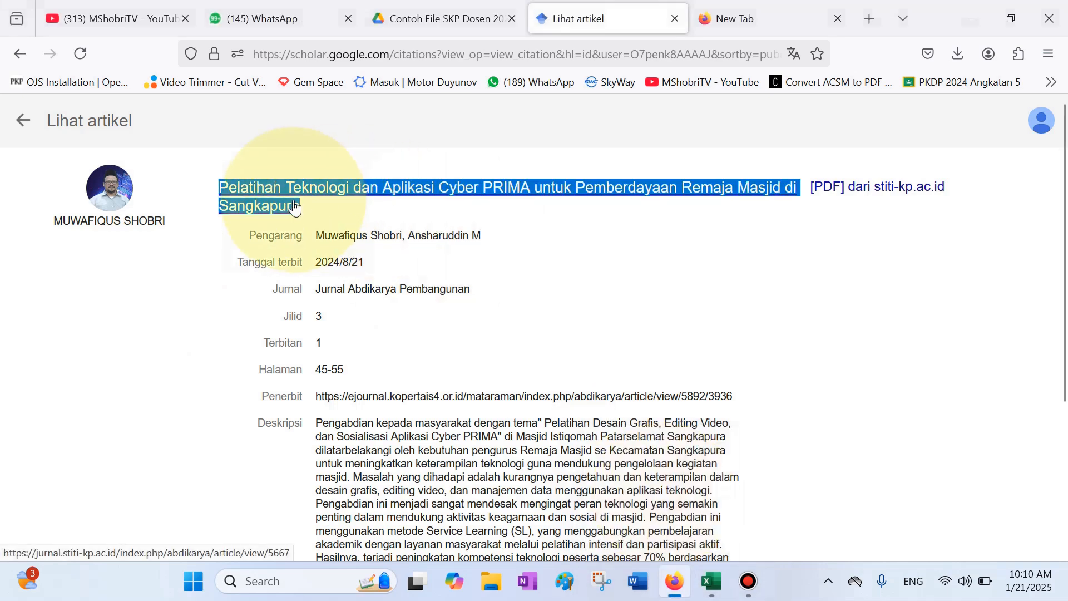
{"action": "left_click", "coordinate": [737, 16]}
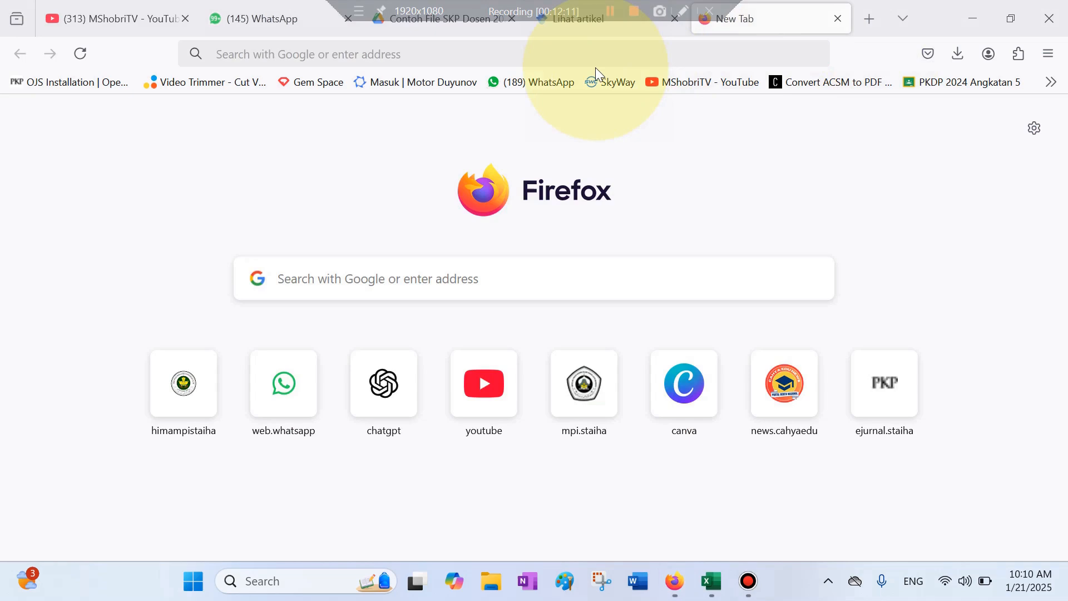
{"action": "left_click", "coordinate": [557, 54]}
{"action": "key", "text": "ctrl+v"}
{"action": "key", "text": "BackSpace"}
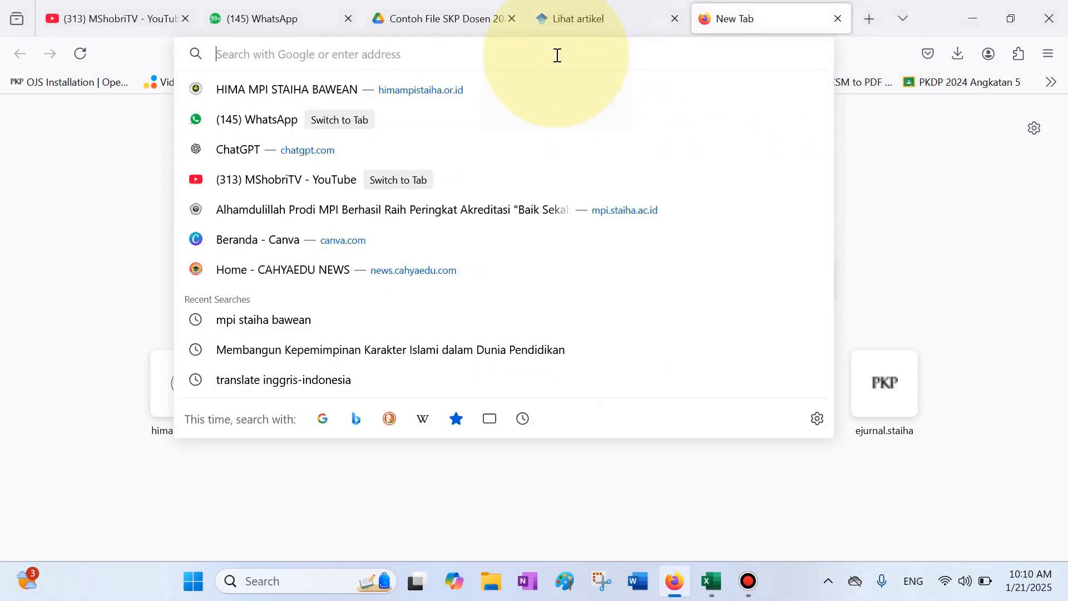
Step: In the SKP 2024 workbook, replace the article title in the row 27 entry with the copied "Pelatihan Teknologi dan Aplikasi Cyber PRIMA…" title
{"action": "mouse_move", "coordinate": [679, 584]}
{"action": "mouse_move", "coordinate": [712, 581]}
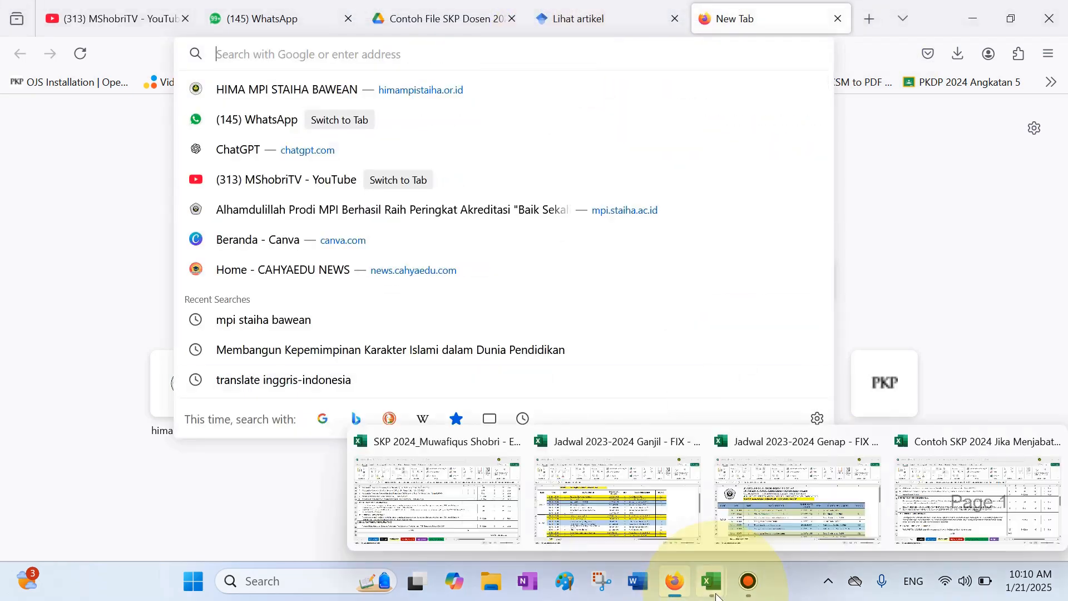
{"action": "left_click", "coordinate": [456, 506]}
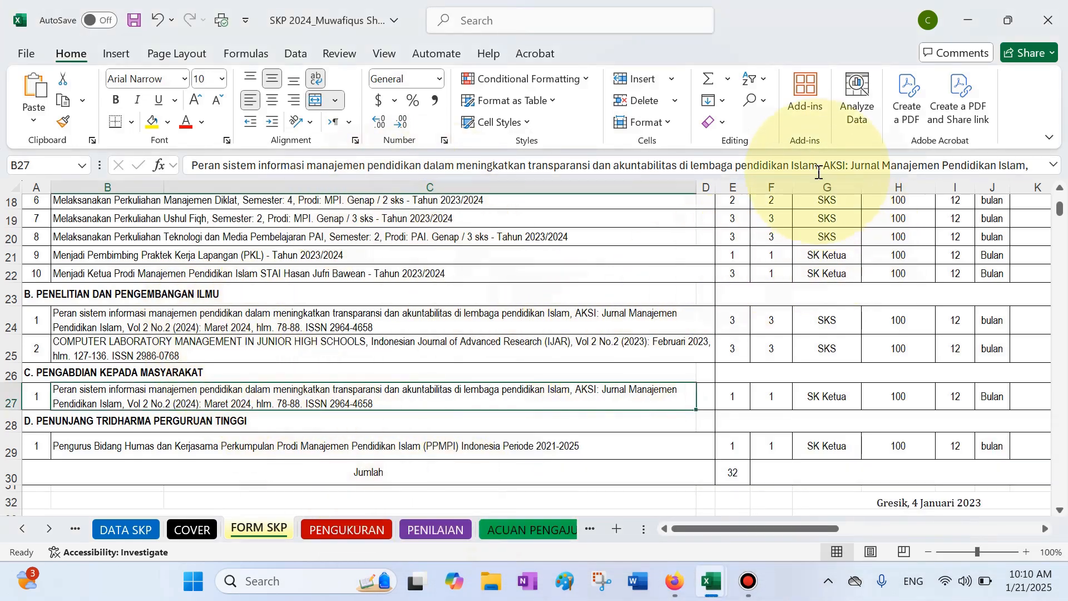
{"action": "left_click", "coordinate": [818, 171]}
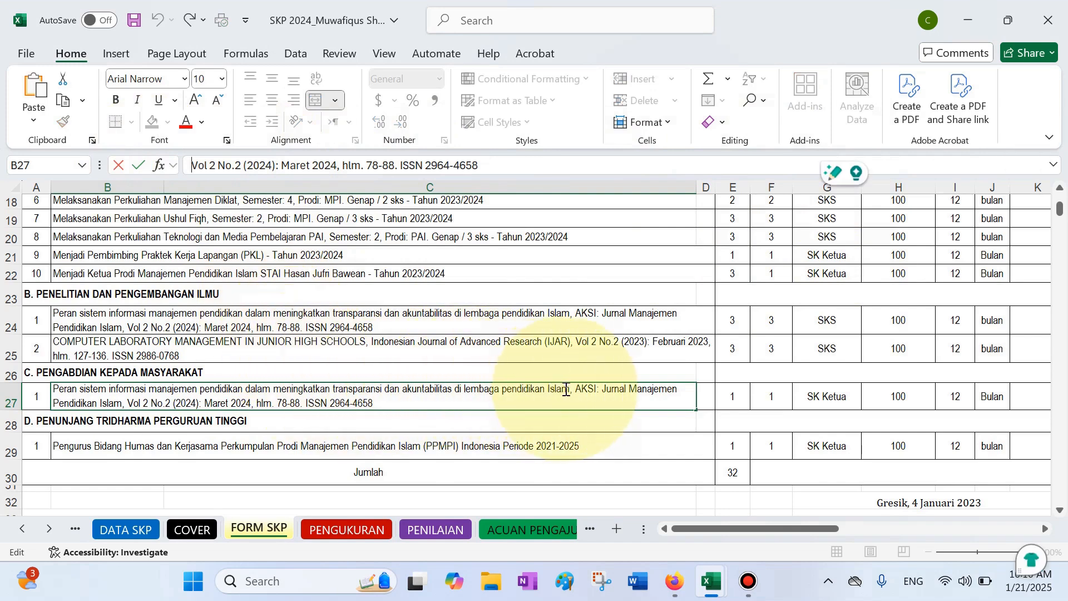
{"action": "left_click_drag", "start_coordinate": [569, 389], "coordinate": [2, 396]}
{"action": "key", "text": "ctrl+v"}
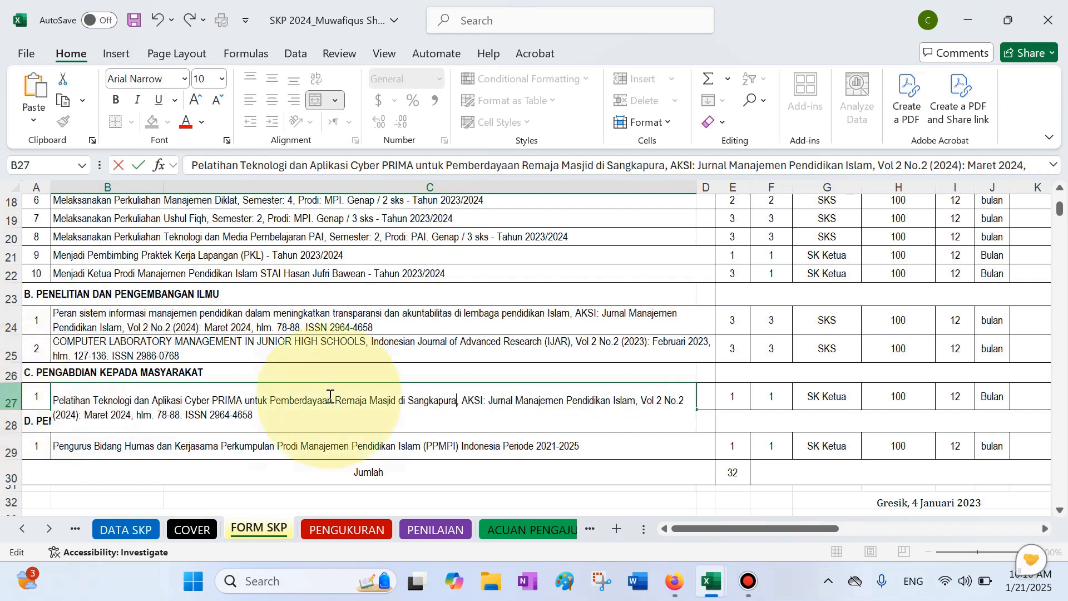
Step: Copy the journal name "Jurnal Abdikarya Pembangunan" from the article's Google Scholar page and paste it over the journal name in the workbook's row 27 entry
{"action": "left_click", "coordinate": [677, 584]}
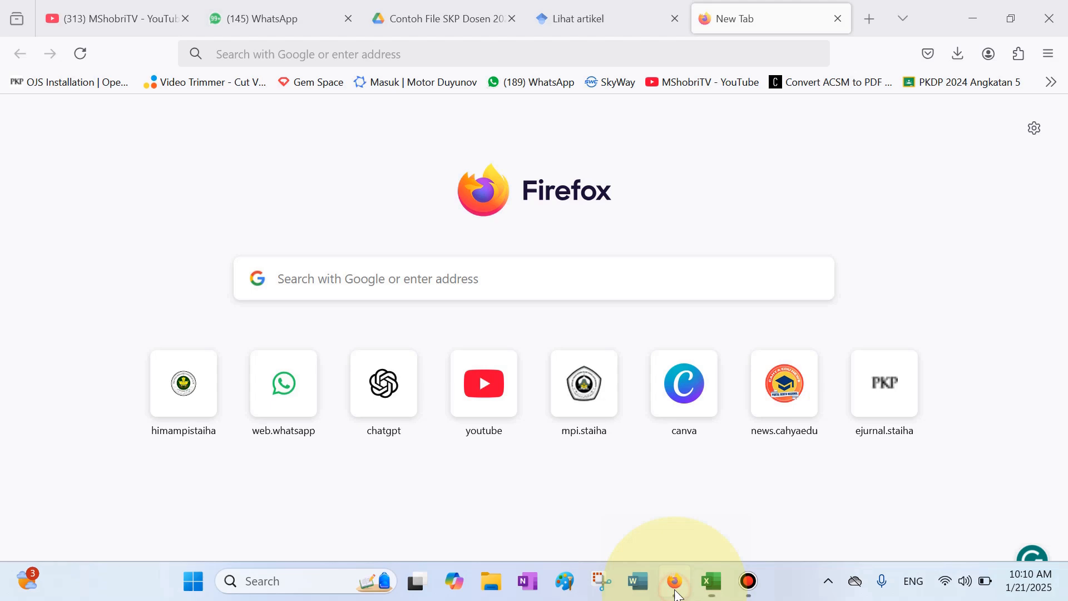
{"action": "left_click", "coordinate": [618, 11]}
{"action": "left_click_drag", "start_coordinate": [474, 290], "coordinate": [312, 296]}
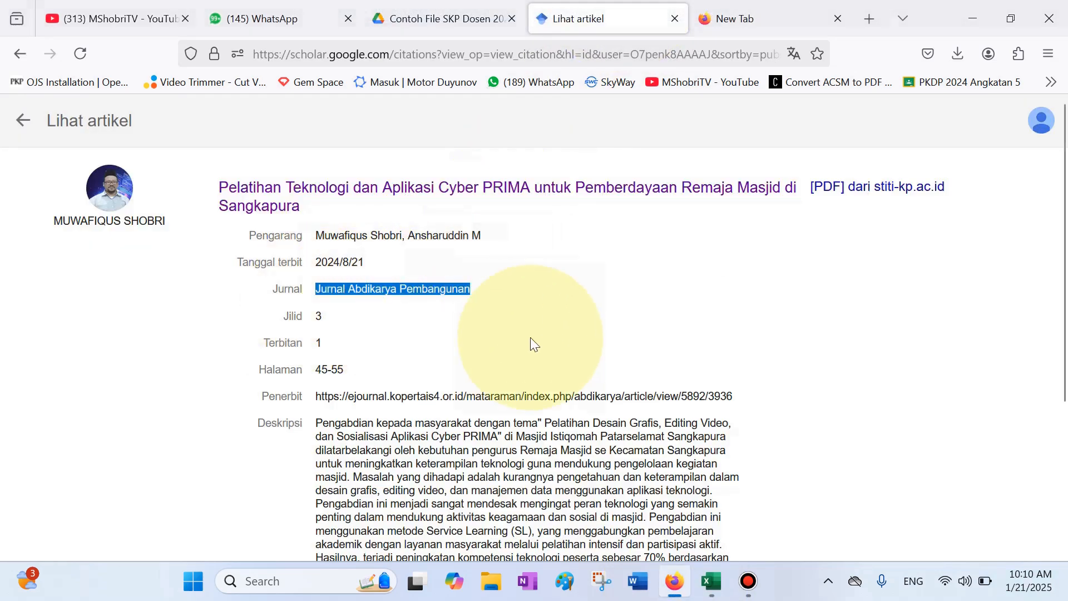
{"action": "left_click", "coordinate": [715, 584]}
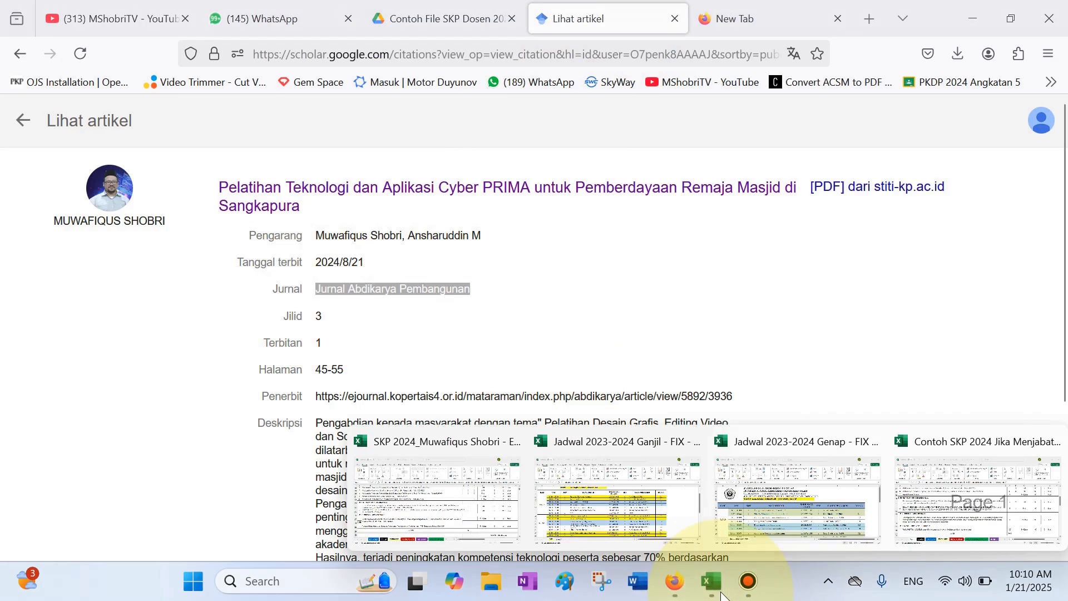
{"action": "left_click", "coordinate": [440, 489]}
{"action": "left_click", "coordinate": [460, 406]}
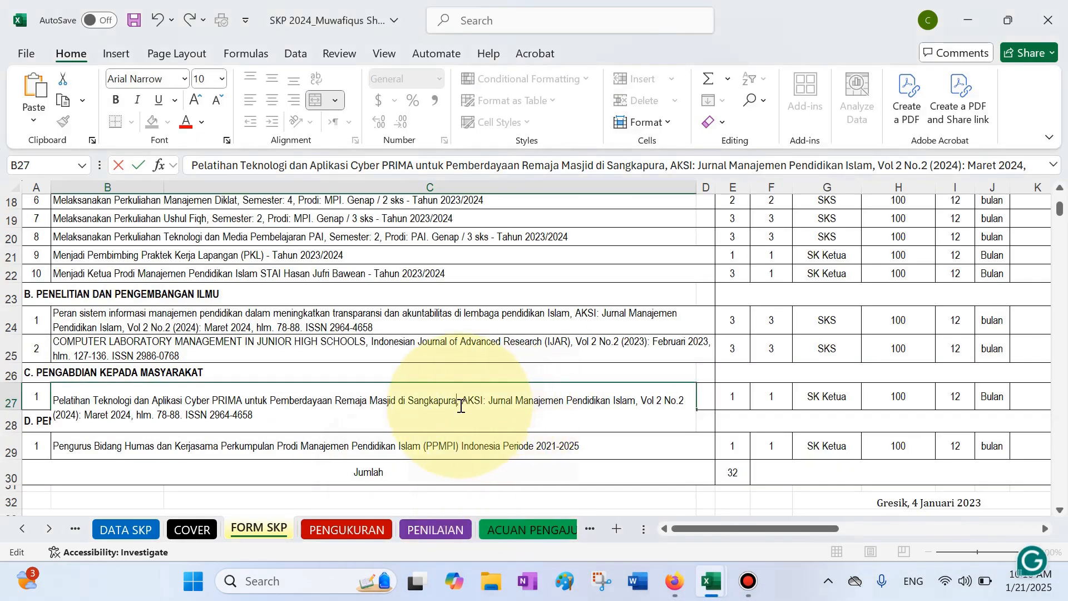
{"action": "left_click_drag", "start_coordinate": [465, 405], "coordinate": [635, 404]}
{"action": "key", "text": "ctrl+v"}
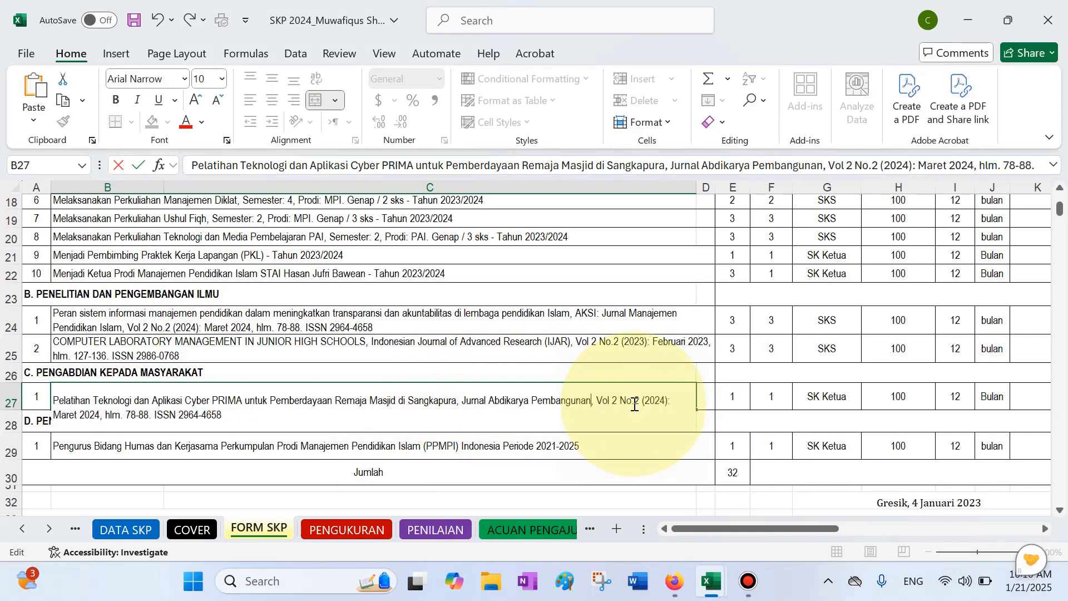
Step: Check the Cyber PRIMA article's details on Google Scholar and set the workbook's row 27 citation to Vol 3 No.1
{"action": "mouse_move", "coordinate": [712, 588]}
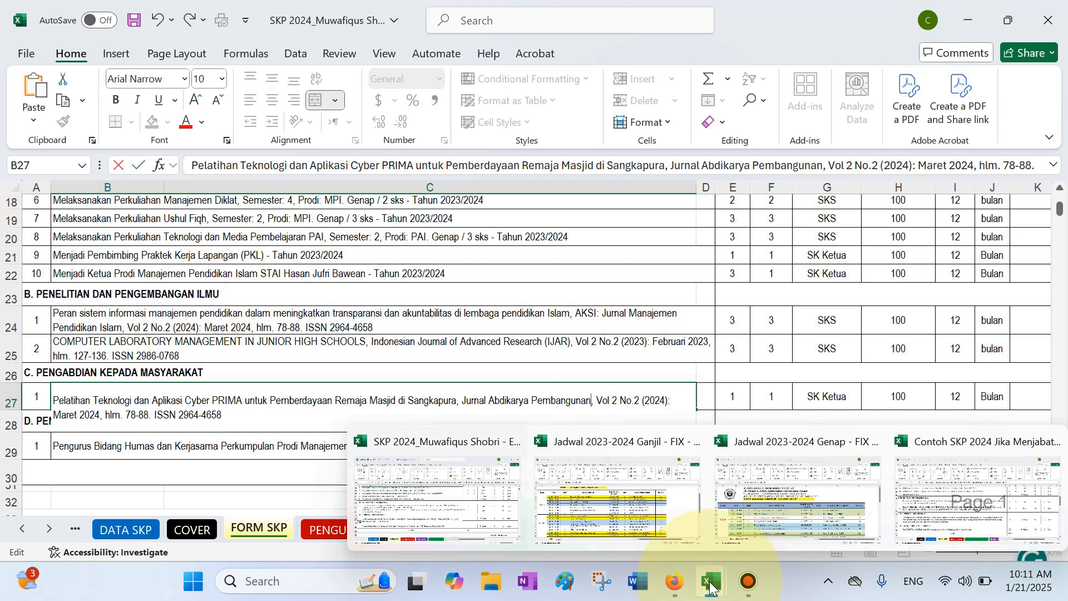
{"action": "left_click", "coordinate": [674, 583]}
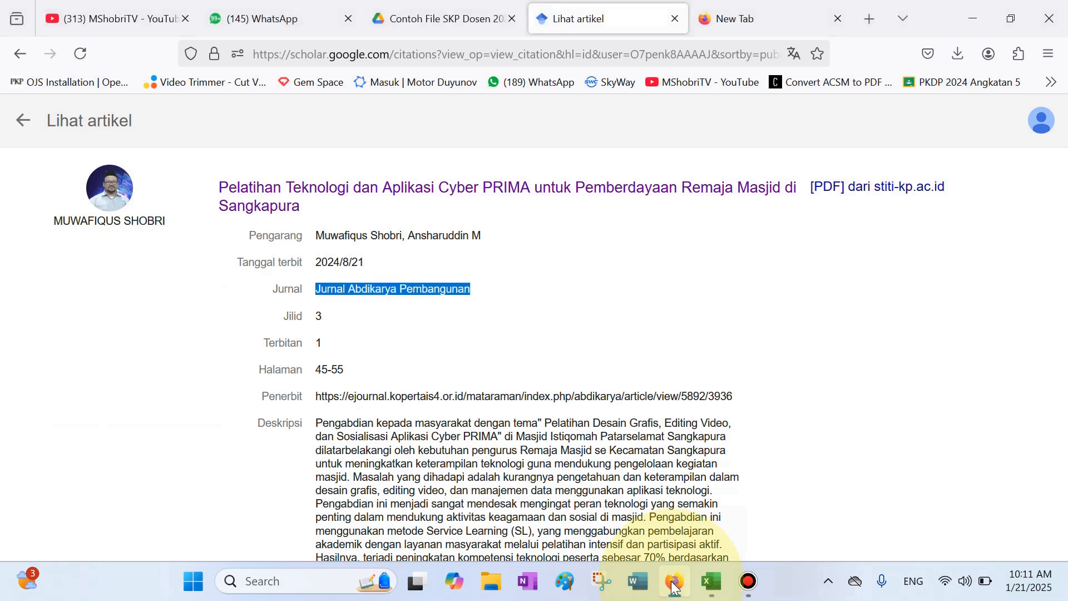
{"action": "mouse_move", "coordinate": [712, 582]}
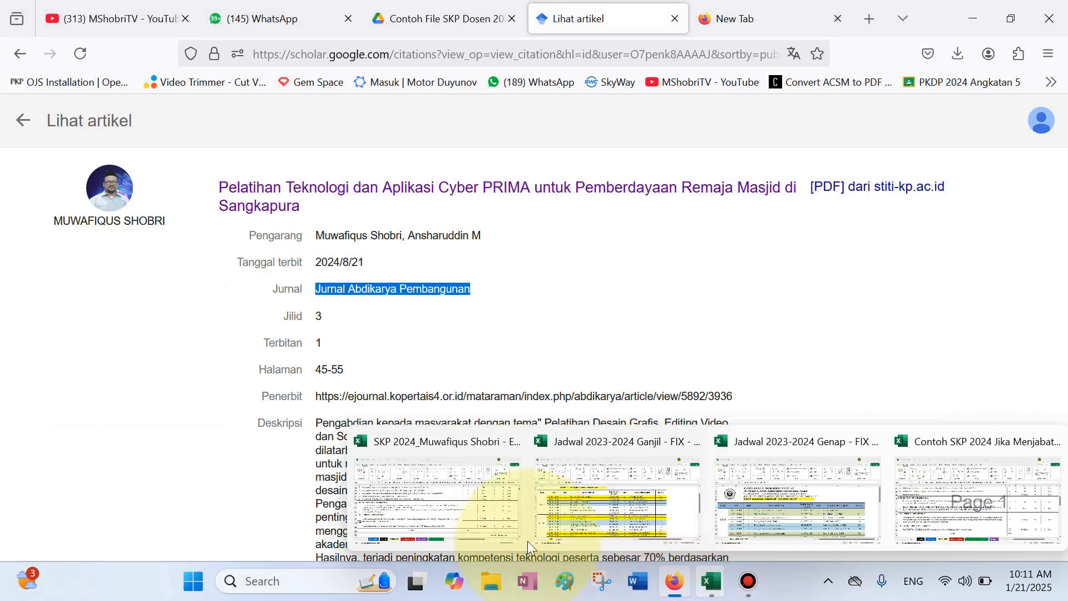
{"action": "left_click", "coordinate": [485, 527]}
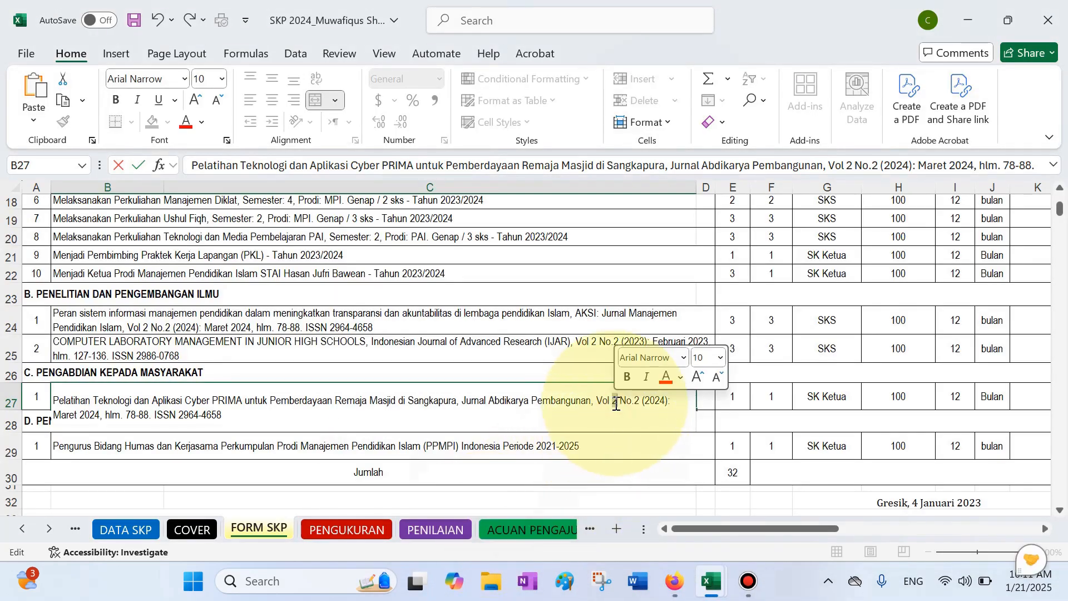
{"action": "type", "text": "3"}
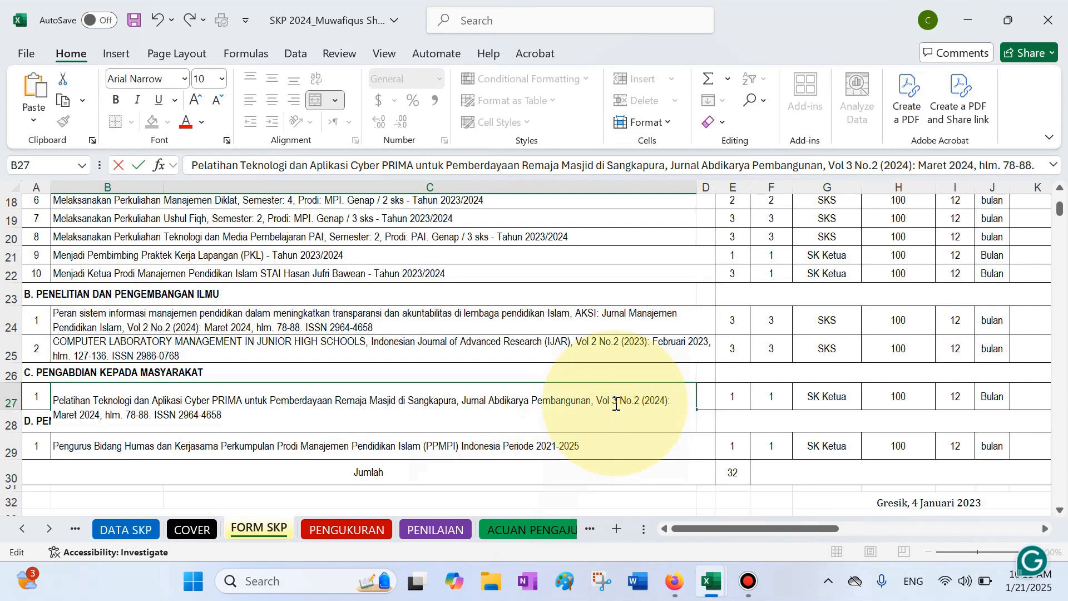
{"action": "key", "text": "BackSpace"}
{"action": "type", "text": "1"}
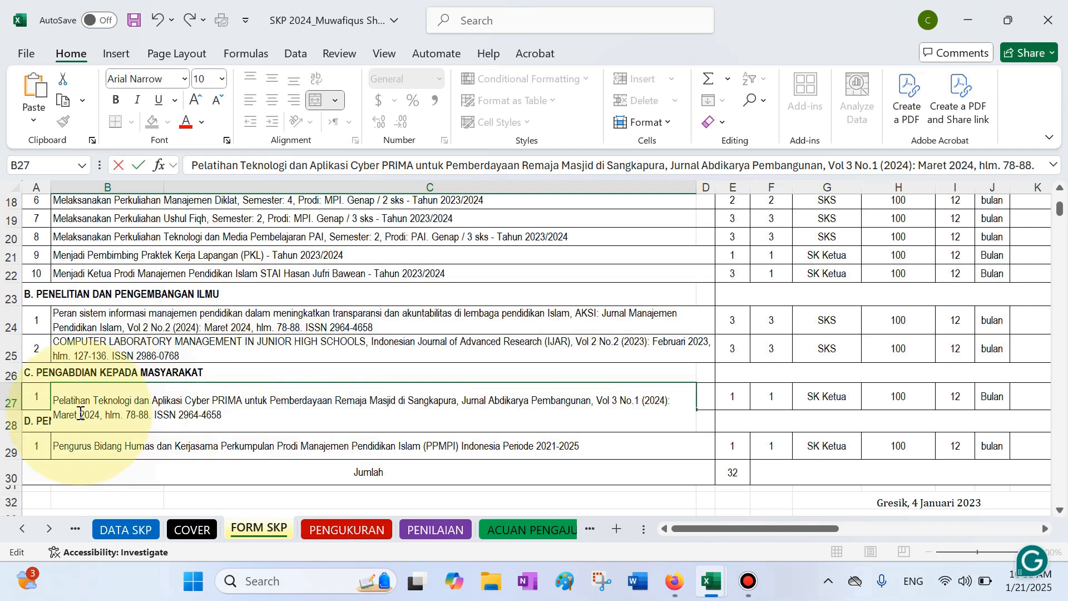
Step: Change the month in the row 27 citation to Agustus and its page range to 45-55
{"action": "left_click_drag", "start_coordinate": [81, 412], "coordinate": [57, 414]}
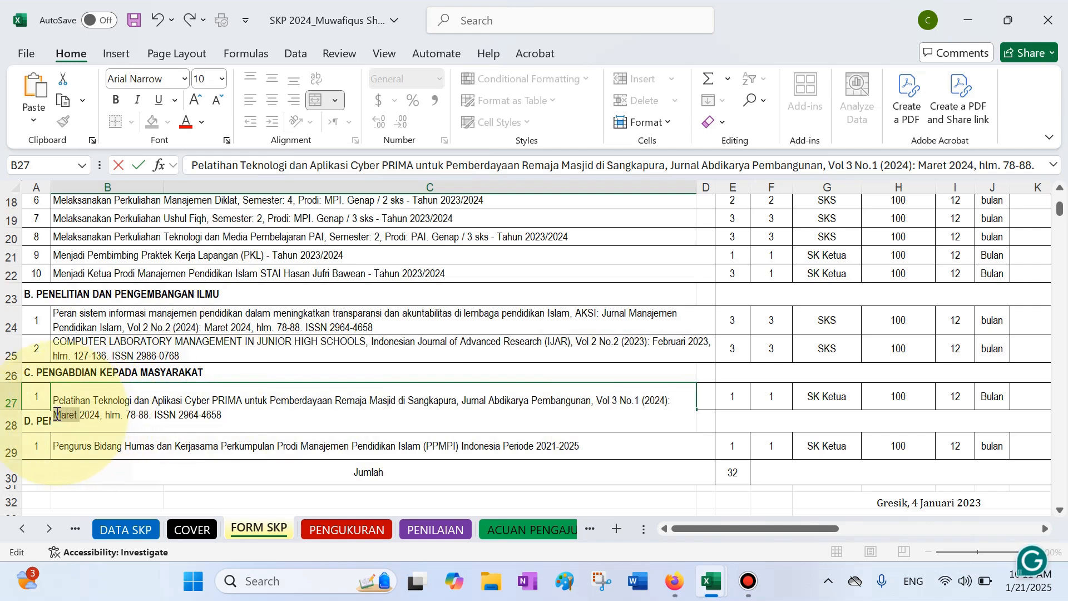
{"action": "type", "text": "Agustus"}
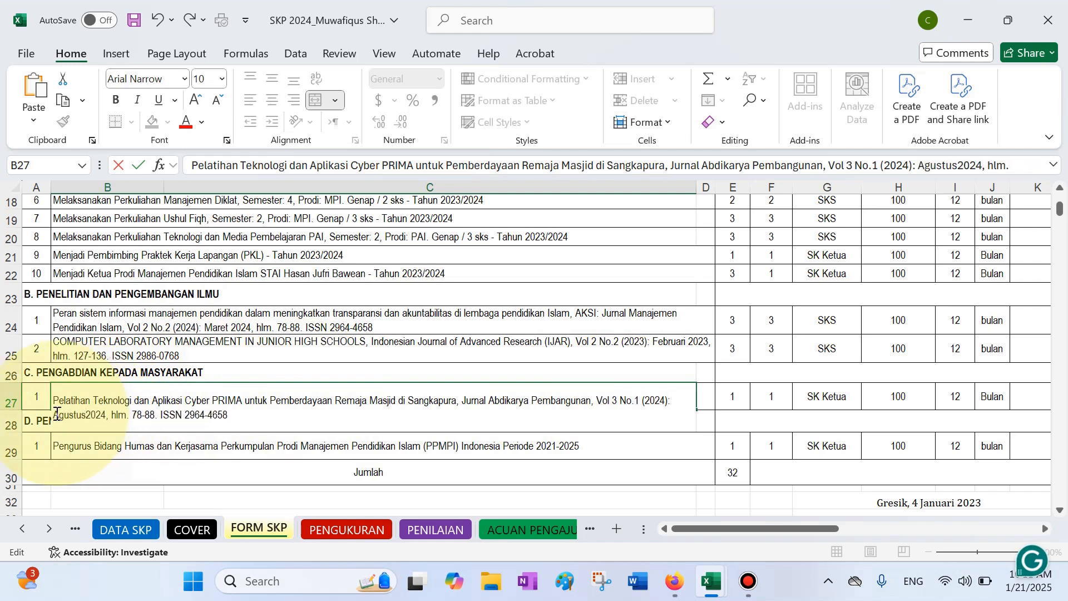
{"action": "left_click", "coordinate": [145, 414]}
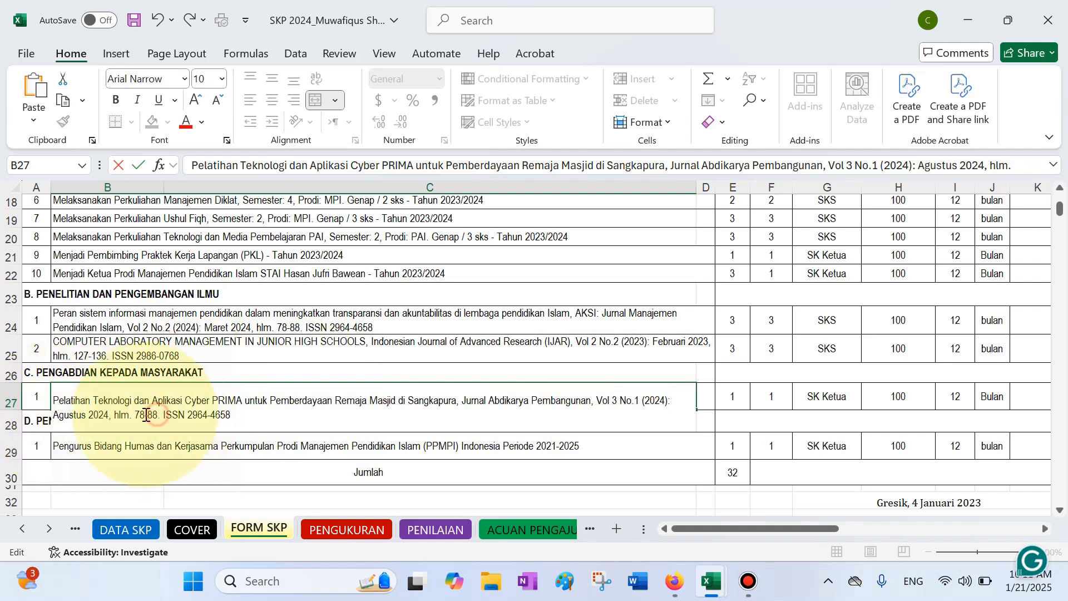
{"action": "double_click", "coordinate": [136, 415]}
{"action": "type", "text": "45-"}
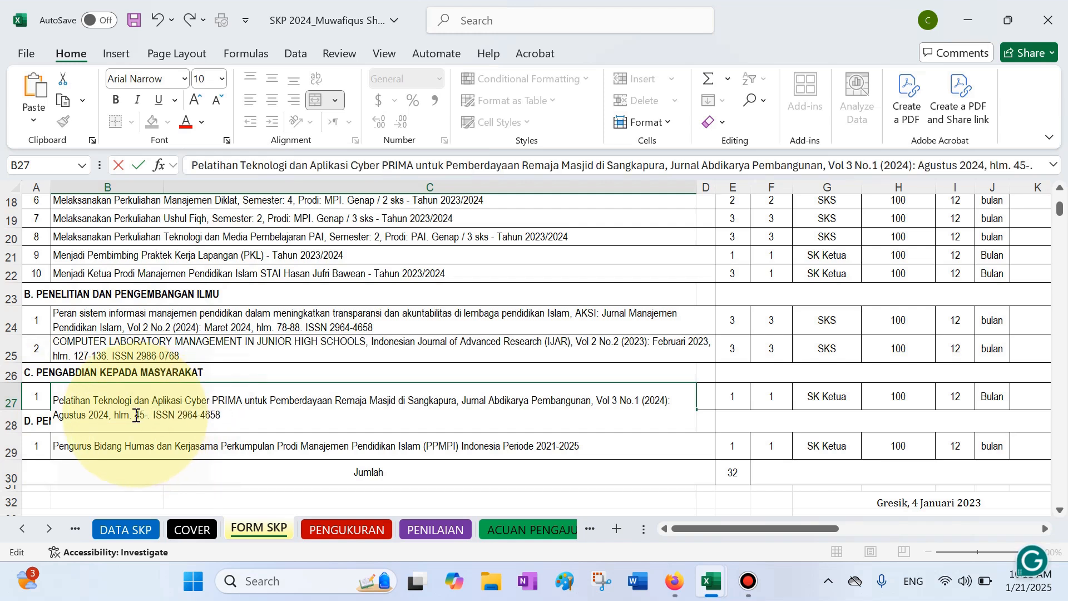
{"action": "type", "text": "55"}
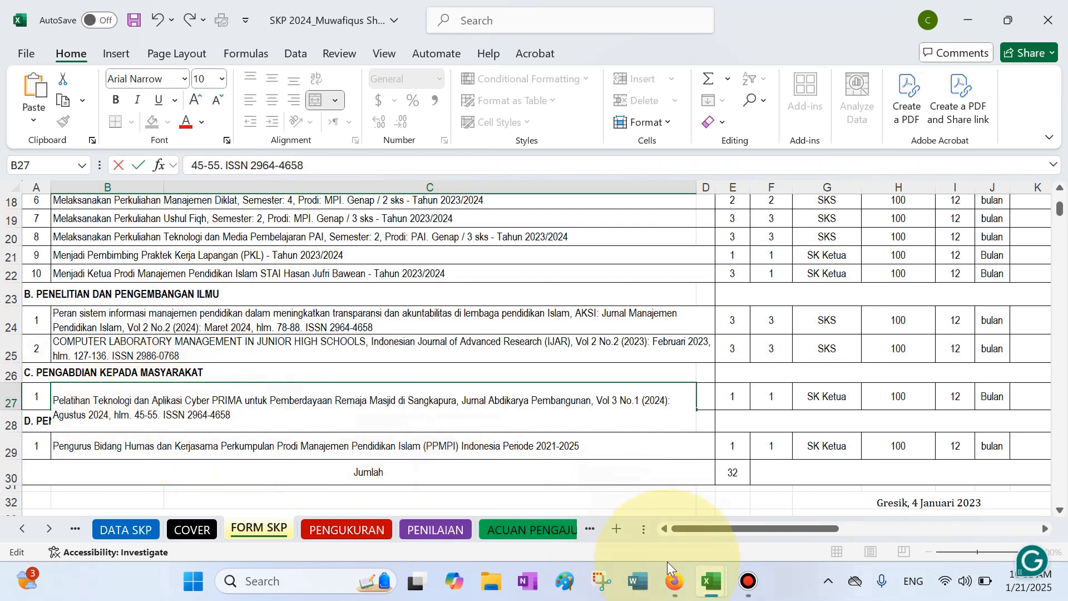
Step: In Firefox, open the Cyber PRIMA article's journal website from Google Scholar and look up the ISSN, including on its About page
{"action": "left_click", "coordinate": [671, 587]}
{"action": "left_click", "coordinate": [672, 590]}
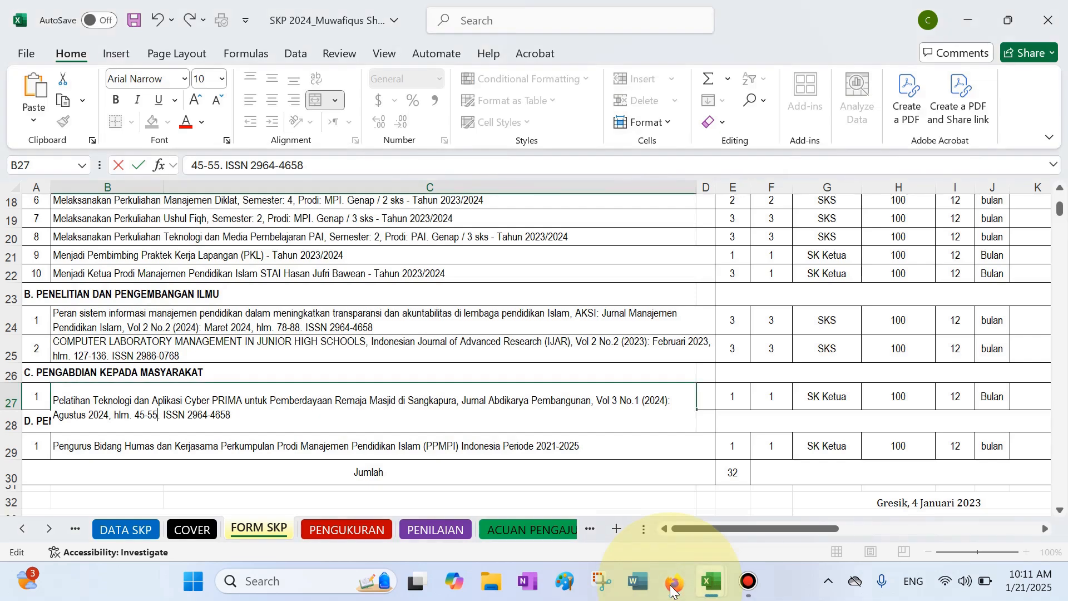
{"action": "left_click", "coordinate": [671, 589]}
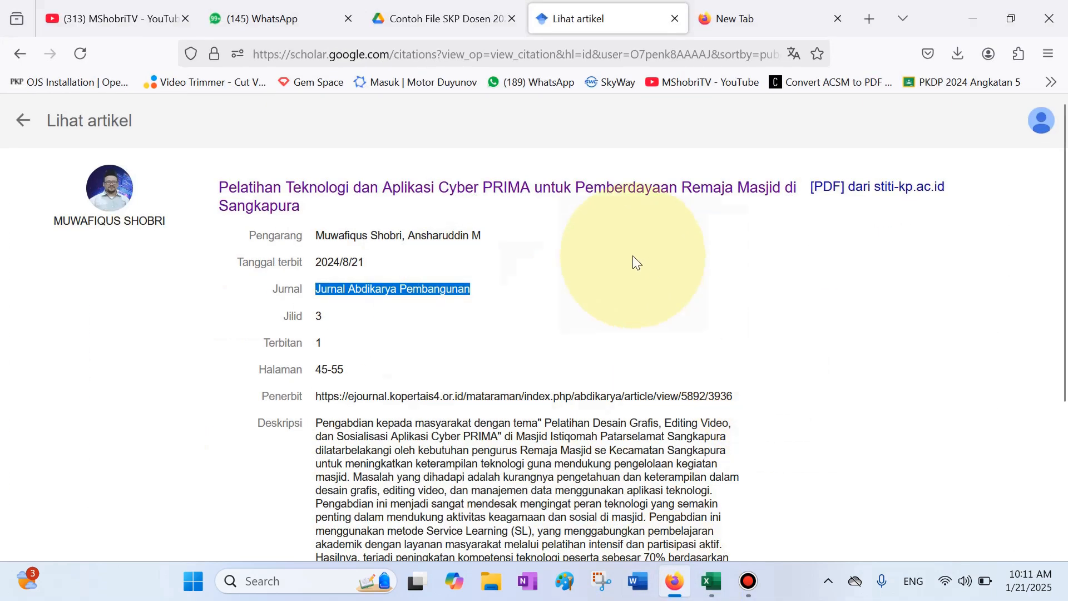
{"action": "left_click", "coordinate": [615, 194]}
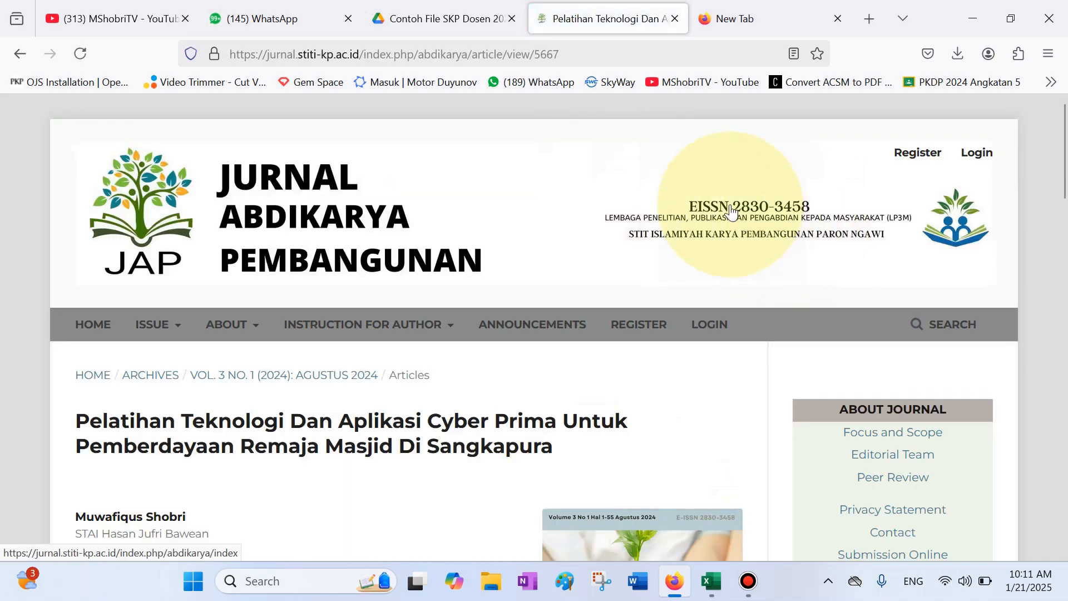
{"action": "left_click", "coordinate": [225, 325]}
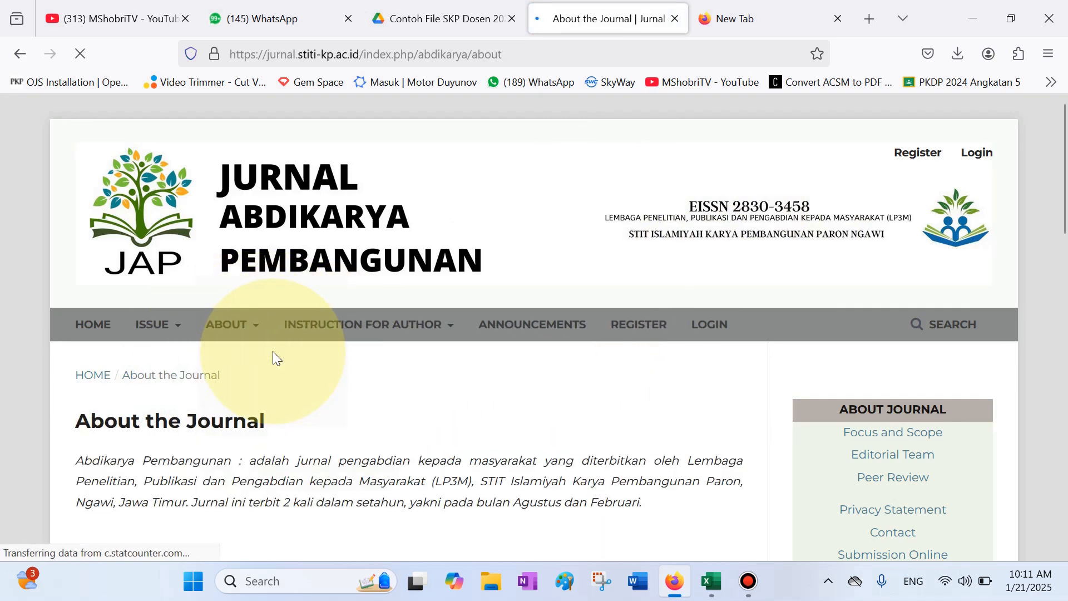
{"action": "mouse_move", "coordinate": [1064, 146]}
{"action": "left_mouse_down"}
{"action": "mouse_move", "coordinate": [1064, 226]}
{"action": "mouse_move", "coordinate": [1064, 136]}
{"action": "left_mouse_up"}
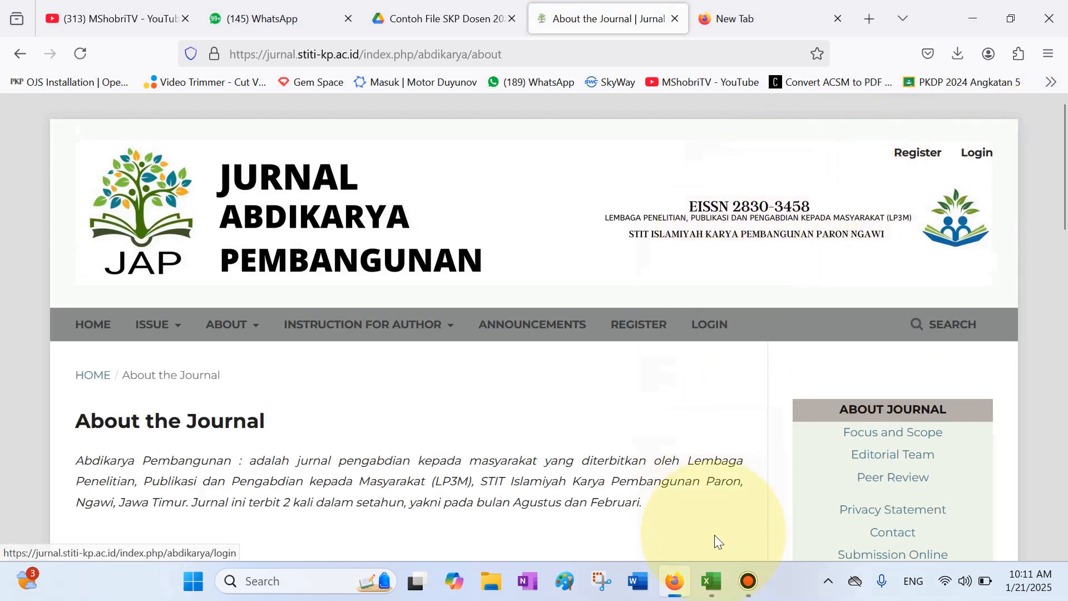
Step: In the SKP 2024 workbook, replace the ISSN in the row 27 citation with 2830-3458, rechecking it on the journal website
{"action": "mouse_move", "coordinate": [712, 581]}
{"action": "left_click", "coordinate": [431, 460]}
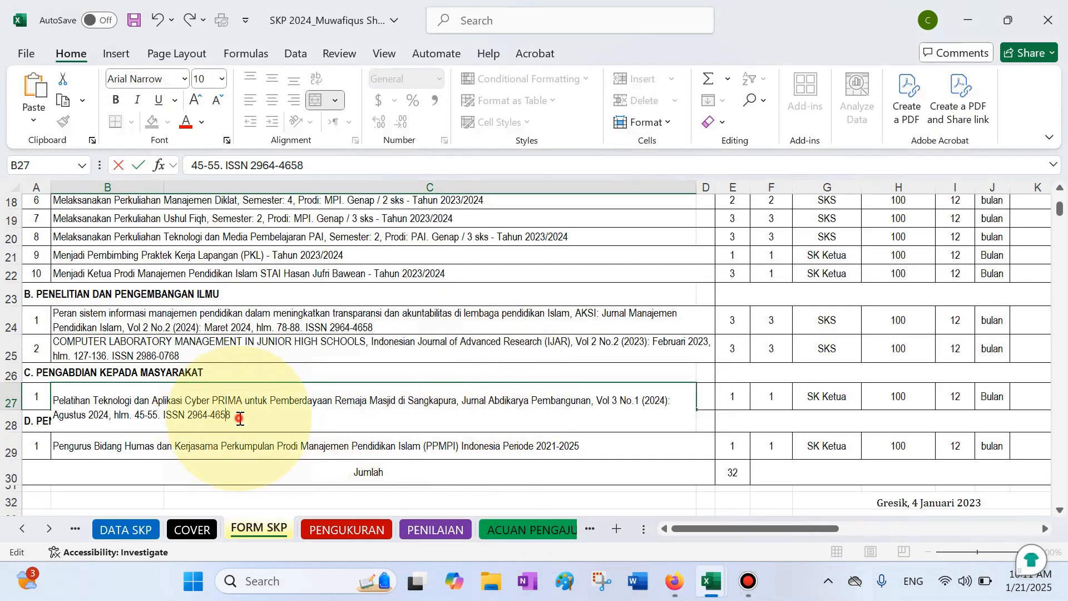
{"action": "left_click_drag", "start_coordinate": [240, 418], "coordinate": [188, 417]}
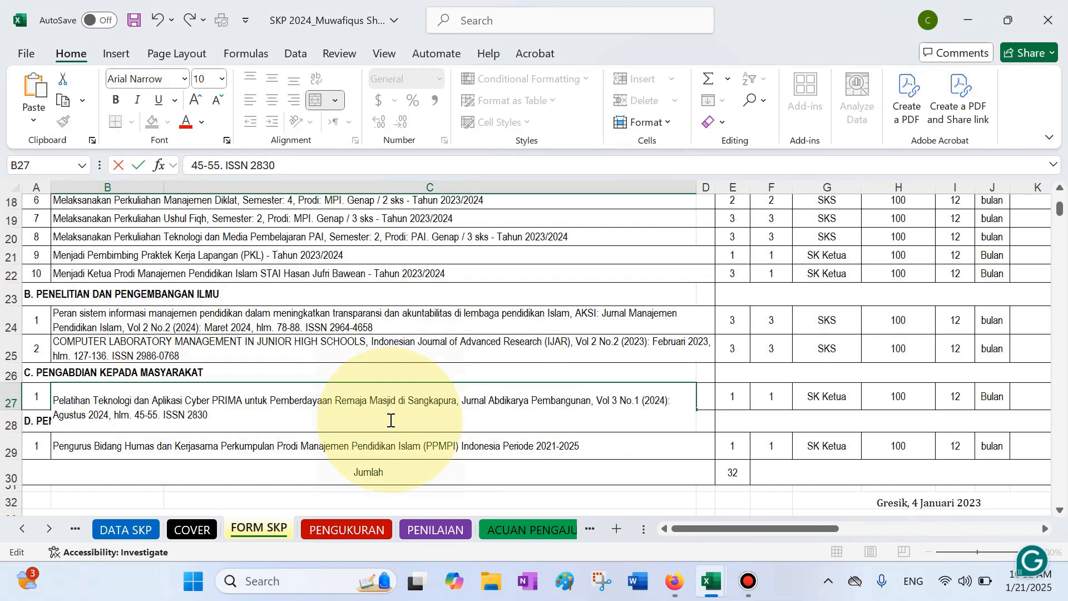
{"action": "left_click", "coordinate": [674, 581]}
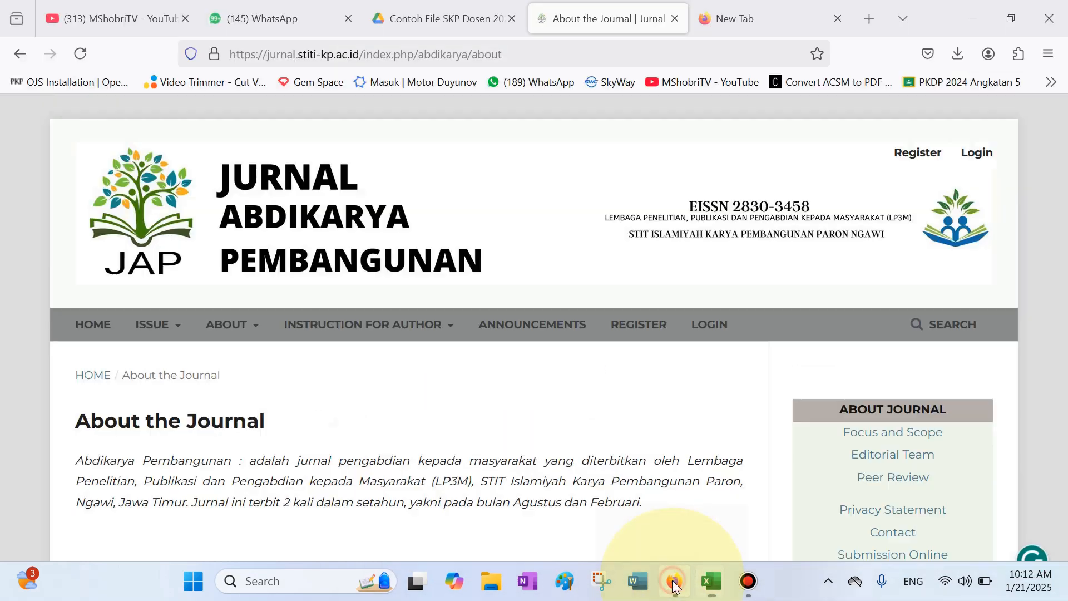
{"action": "left_click", "coordinate": [674, 581]}
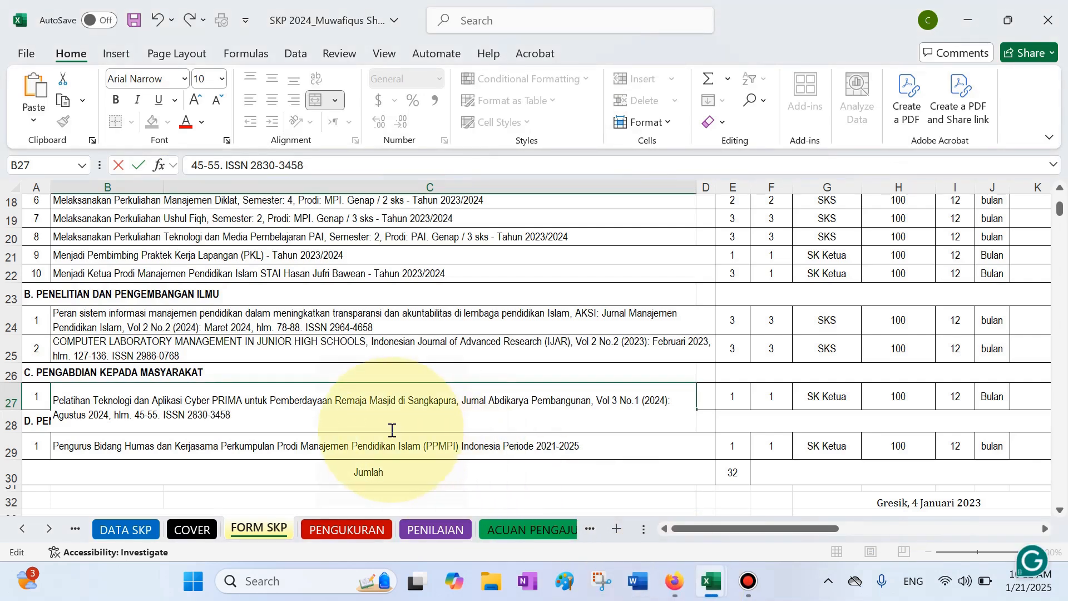
{"action": "left_click", "coordinate": [392, 430]}
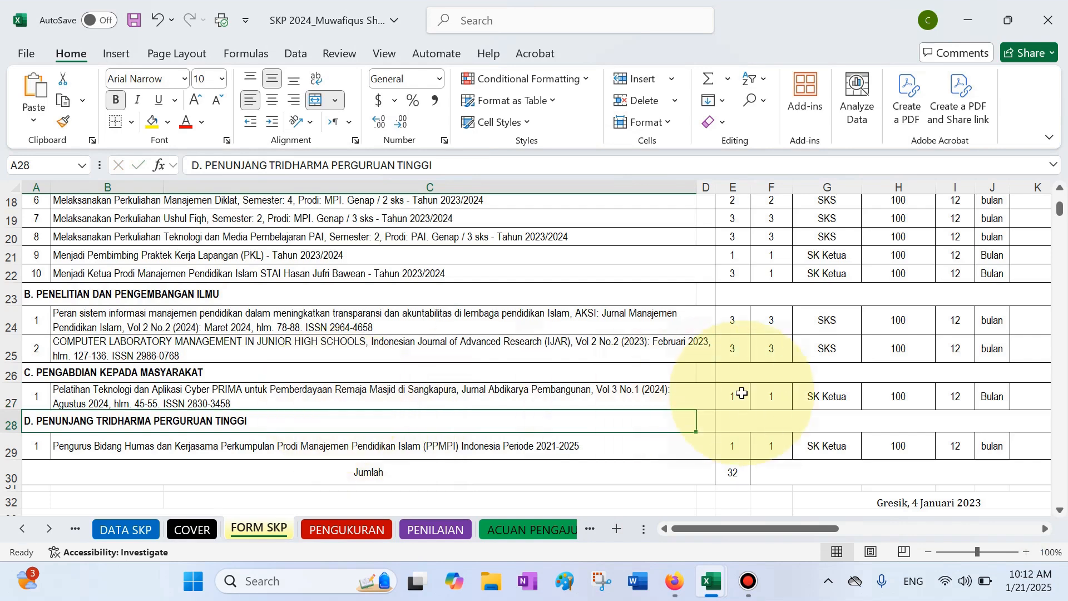
Step: Set both the column E and column F values of the row 27 community service entry to 3
{"action": "left_click", "coordinate": [598, 399]}
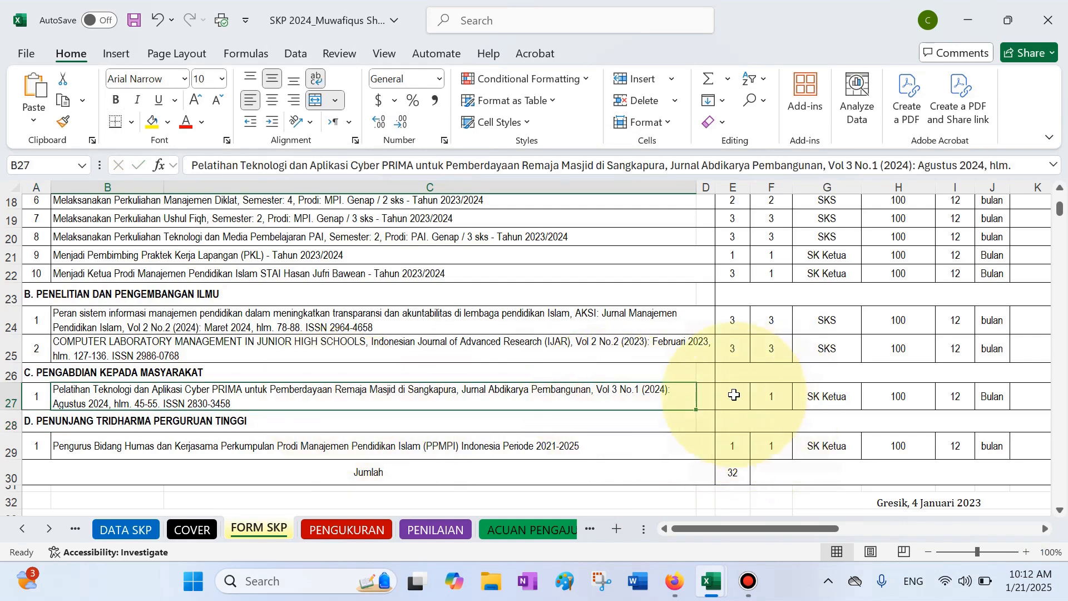
{"action": "left_click", "coordinate": [734, 394]}
{"action": "type", "text": "3"}
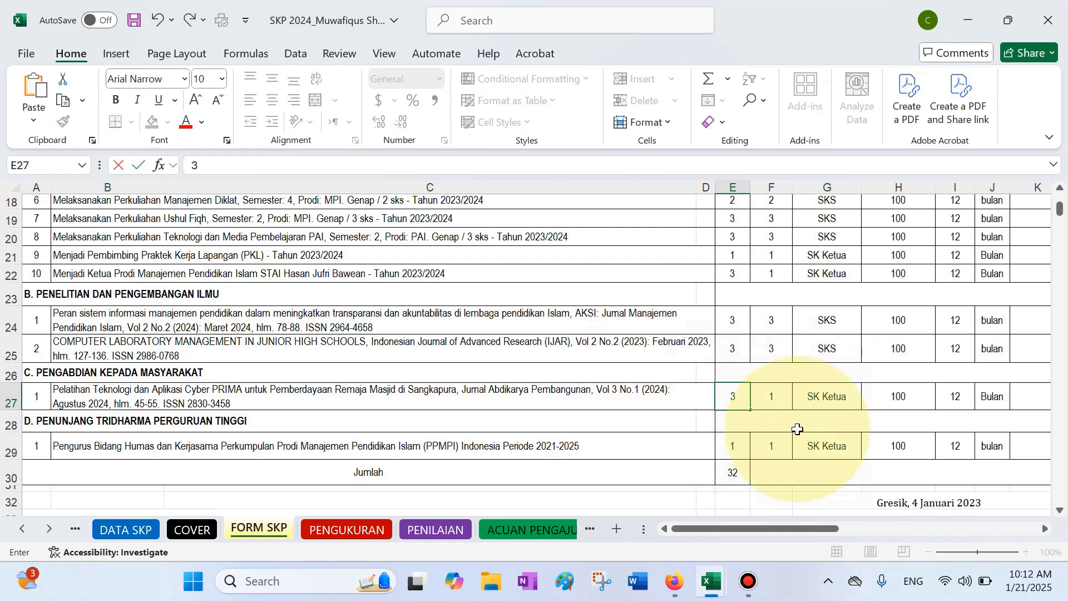
{"action": "key", "text": "Tab"}
{"action": "type", "text": "3"}
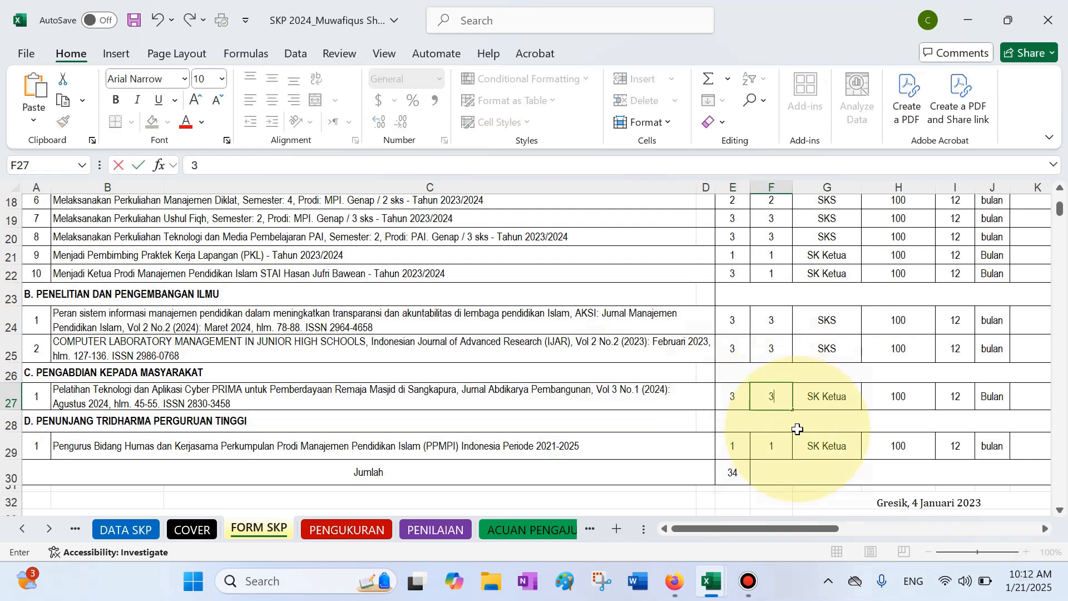
{"action": "key", "text": "Return"}
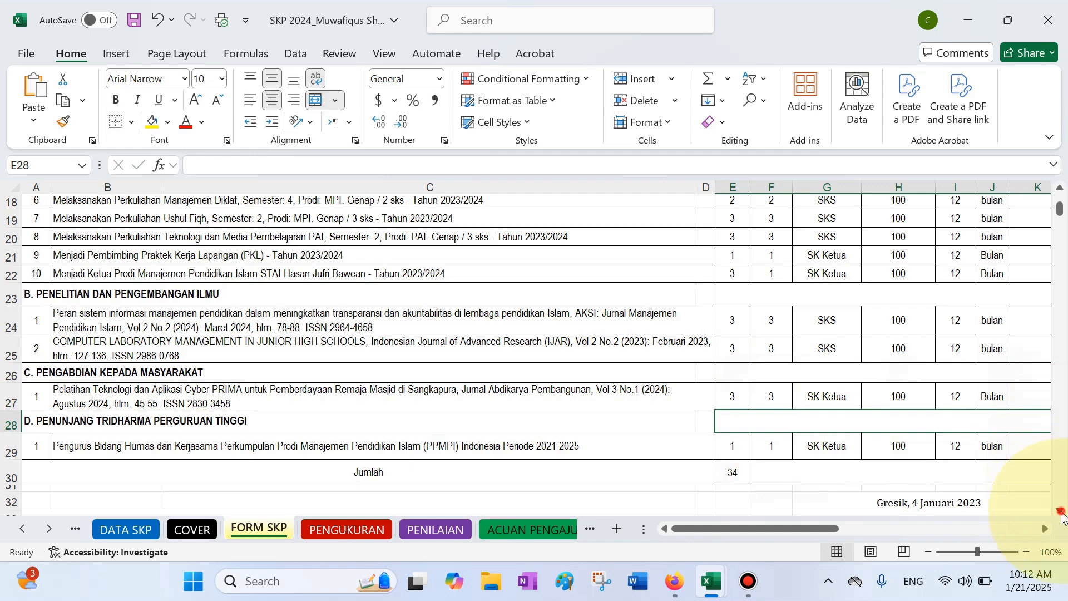
Step: Check the AK limits note below the form and delete row 21, the Praktek Kerja Lapangan (PKL) supervision entry
{"action": "scroll", "coordinate": [1061, 515], "scroll_direction": "down", "scroll_amount": 5}
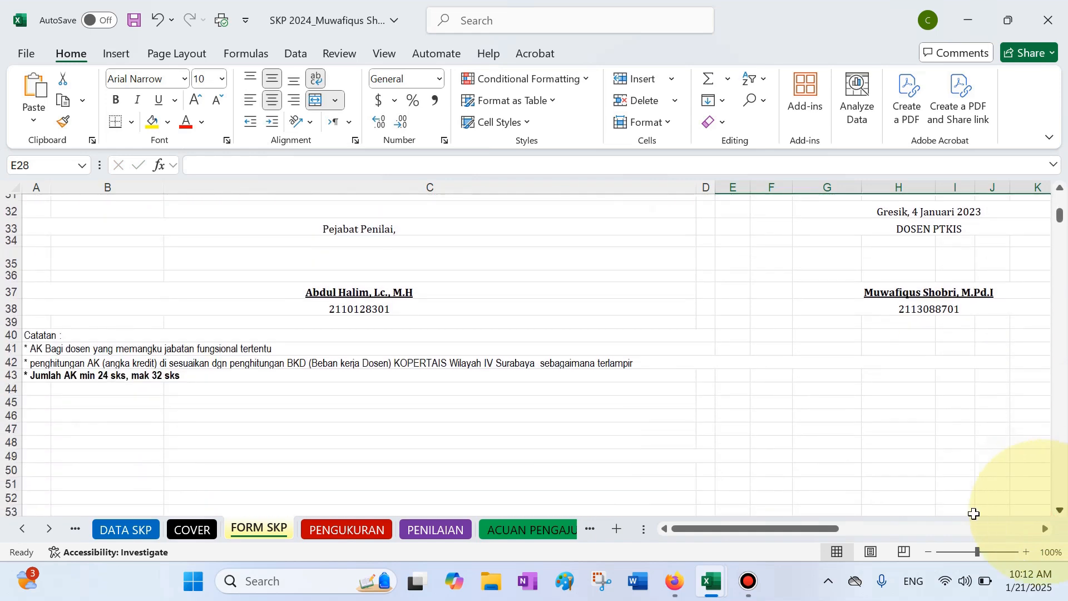
{"action": "left_click", "coordinate": [35, 378]}
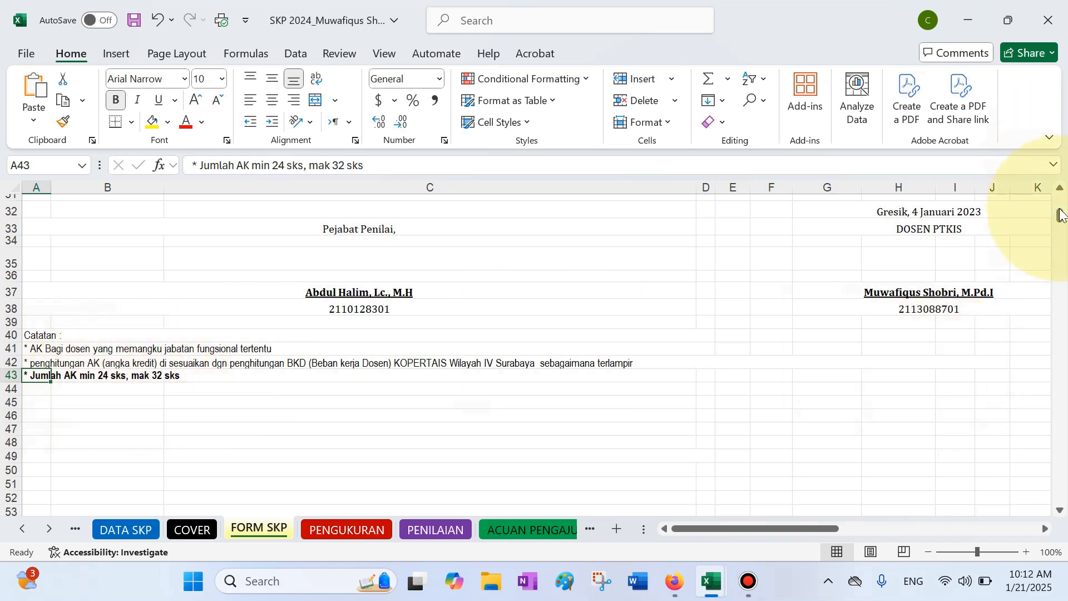
{"action": "scroll", "coordinate": [1059, 190], "scroll_direction": "up", "scroll_amount": 1}
{"action": "scroll", "coordinate": [1059, 191], "scroll_direction": "up", "scroll_amount": 2}
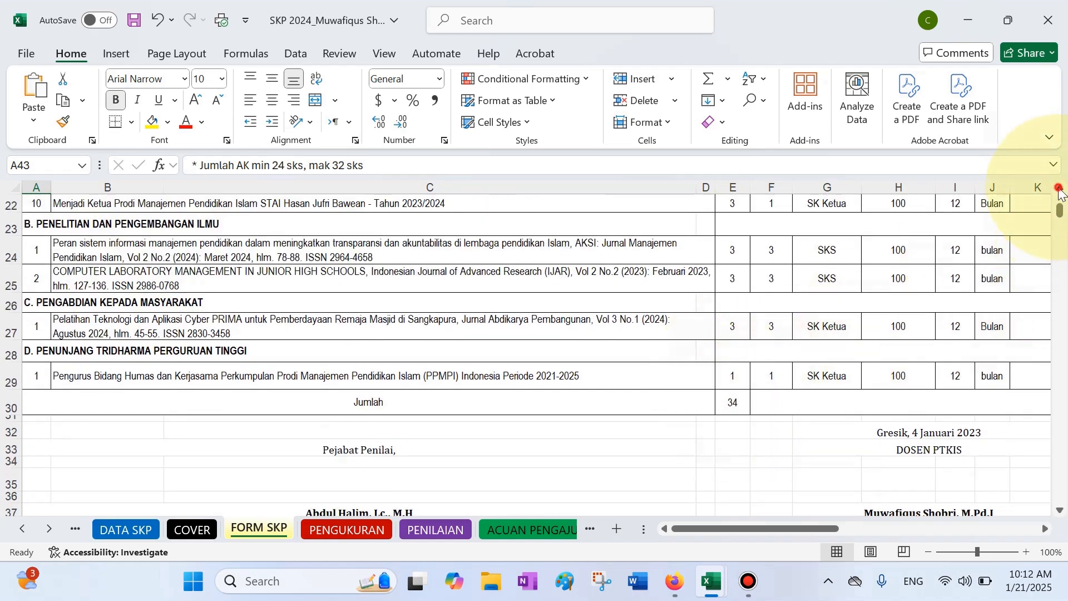
{"action": "scroll", "coordinate": [1057, 192], "scroll_direction": "up", "scroll_amount": 2}
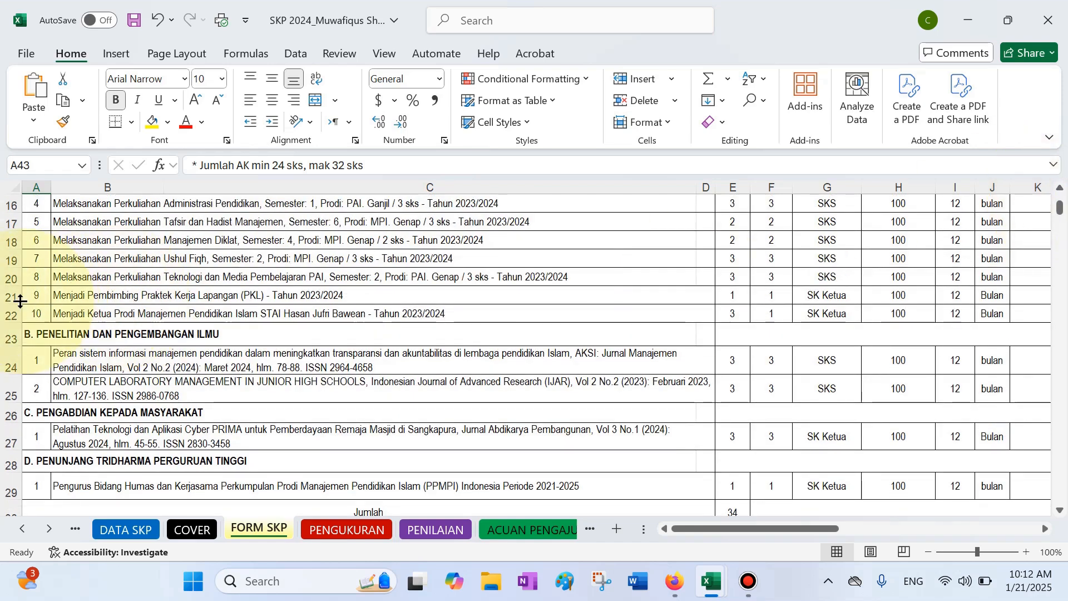
{"action": "left_click", "coordinate": [12, 296]}
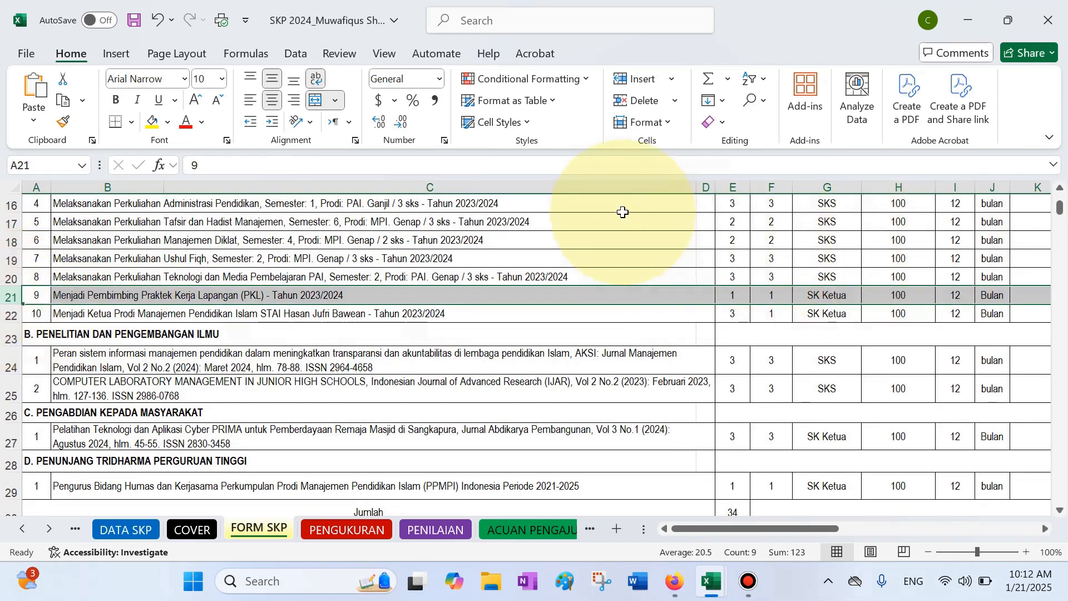
{"action": "left_click", "coordinate": [628, 101]}
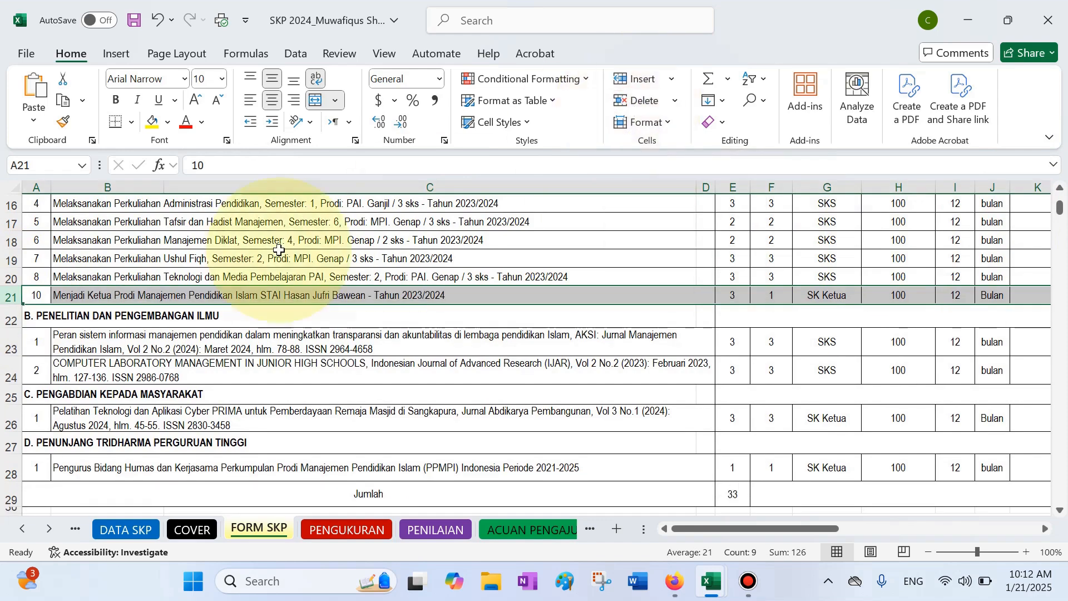
Step: Renumber the Ketua Prodi Manajemen Pendidikan Islam entry in row 21 as 9
{"action": "left_click", "coordinate": [41, 293]}
{"action": "type", "text": "9"}
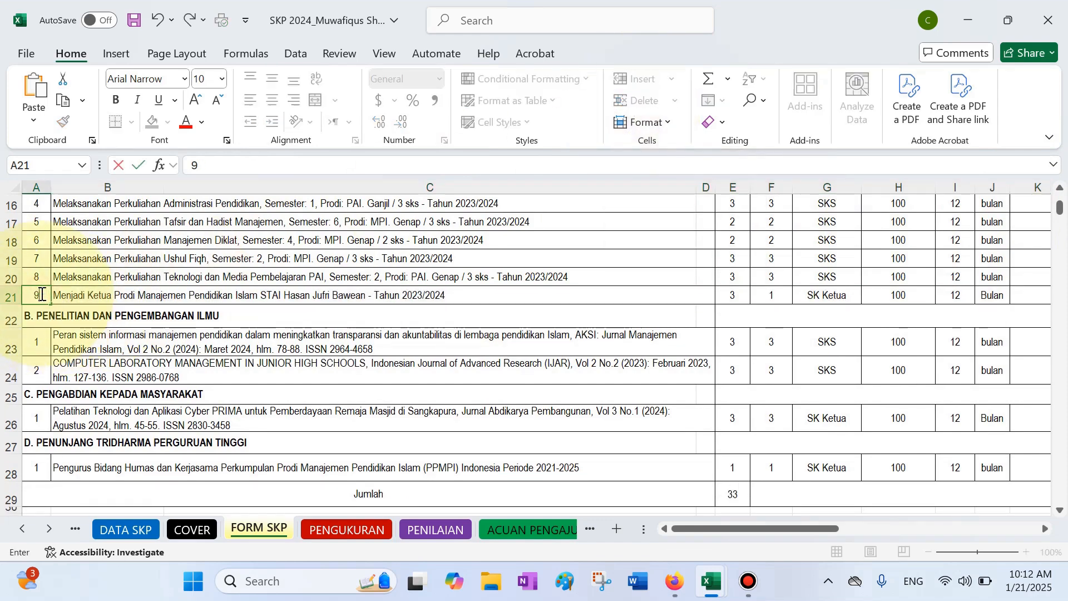
{"action": "key", "text": "Return"}
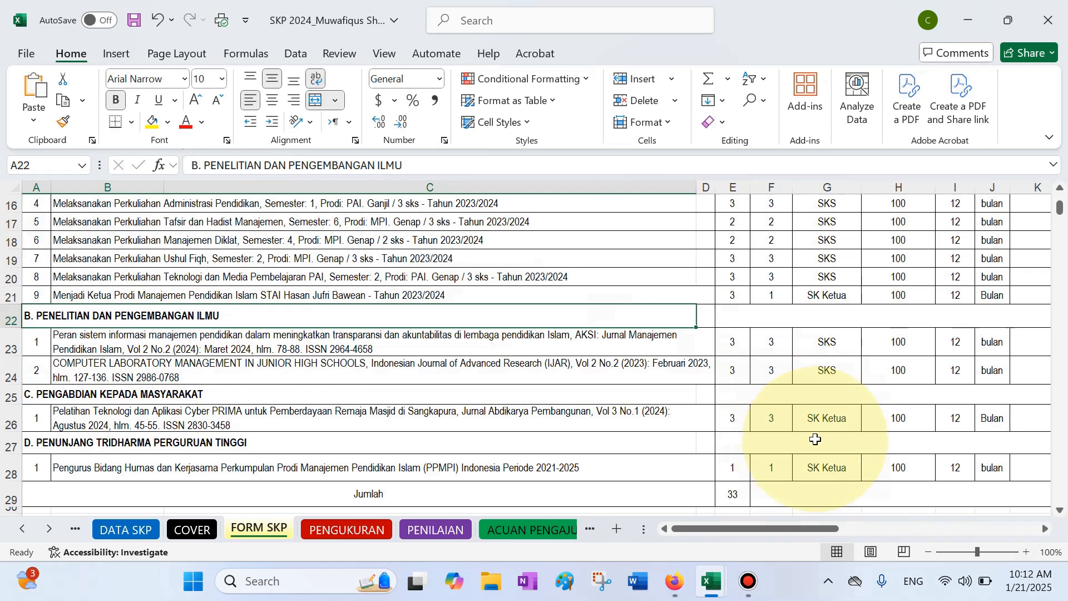
Step: Check the column E Jumlah total against the AK limits note in the Contoh SKP 2024 Jika Menjabat workbook, returning to the SKP 2024 workbook
{"action": "left_click_drag", "start_coordinate": [1059, 212], "coordinate": [1059, 214]}
{"action": "left_click", "coordinate": [745, 229]}
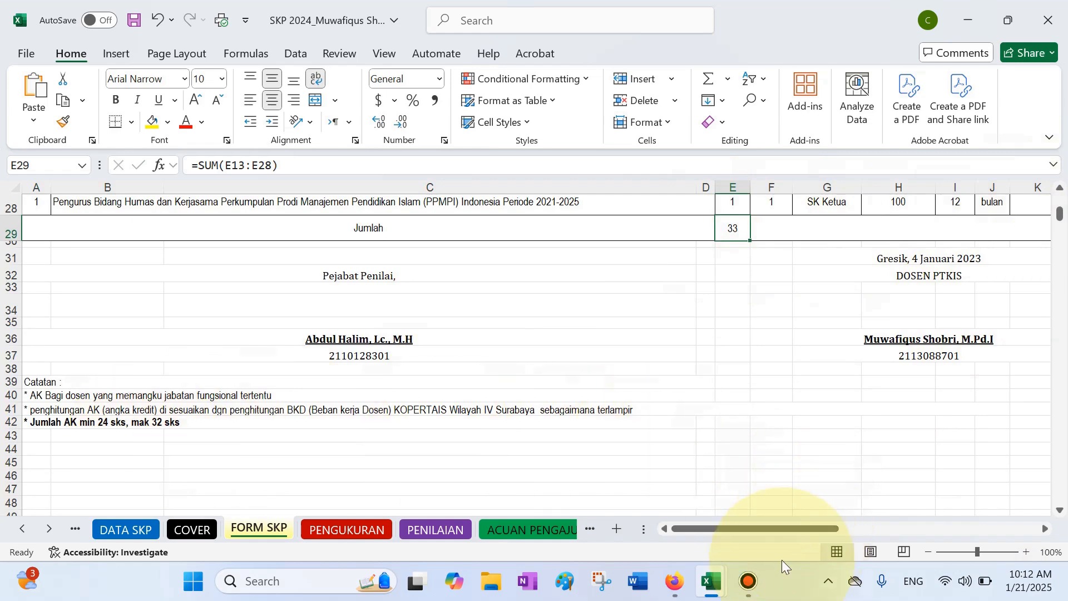
{"action": "mouse_move", "coordinate": [712, 581]}
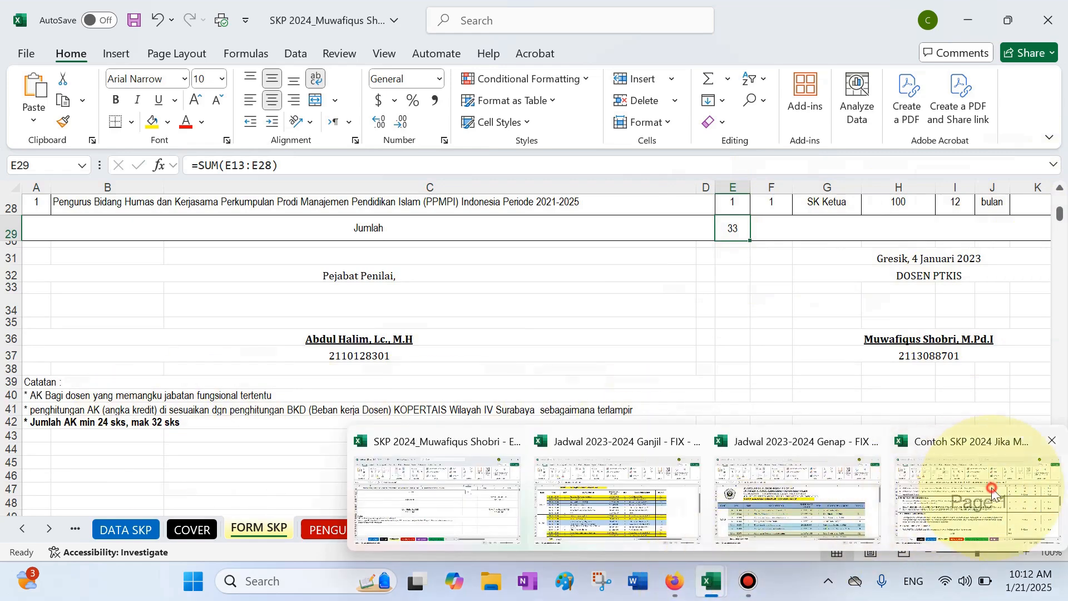
{"action": "left_click", "coordinate": [923, 502]}
{"action": "left_click_drag", "start_coordinate": [1060, 295], "coordinate": [1057, 362]}
{"action": "left_click", "coordinate": [143, 389]}
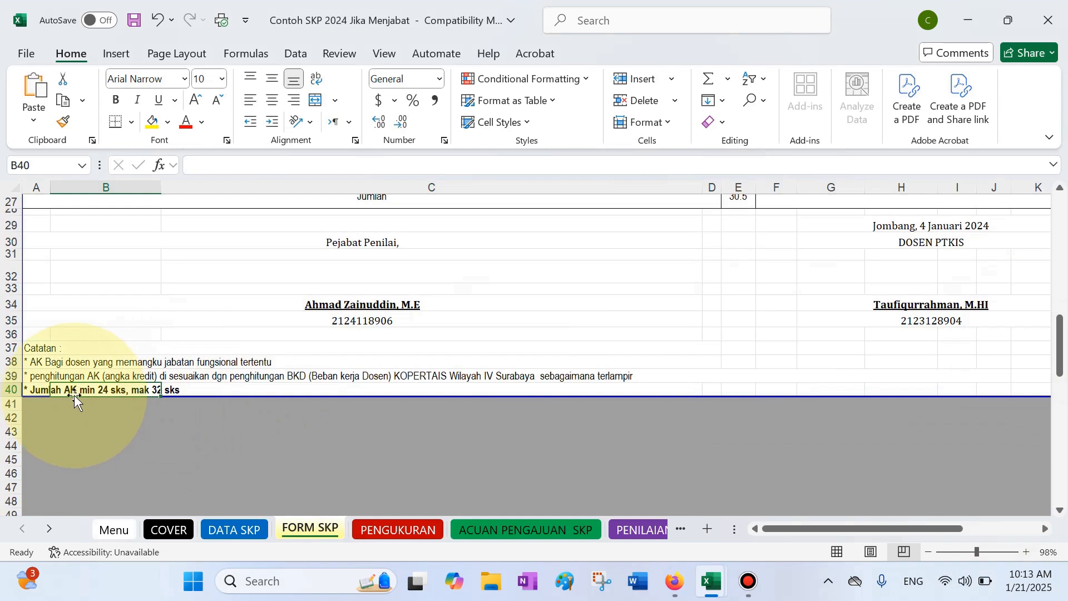
{"action": "left_click", "coordinate": [32, 385]}
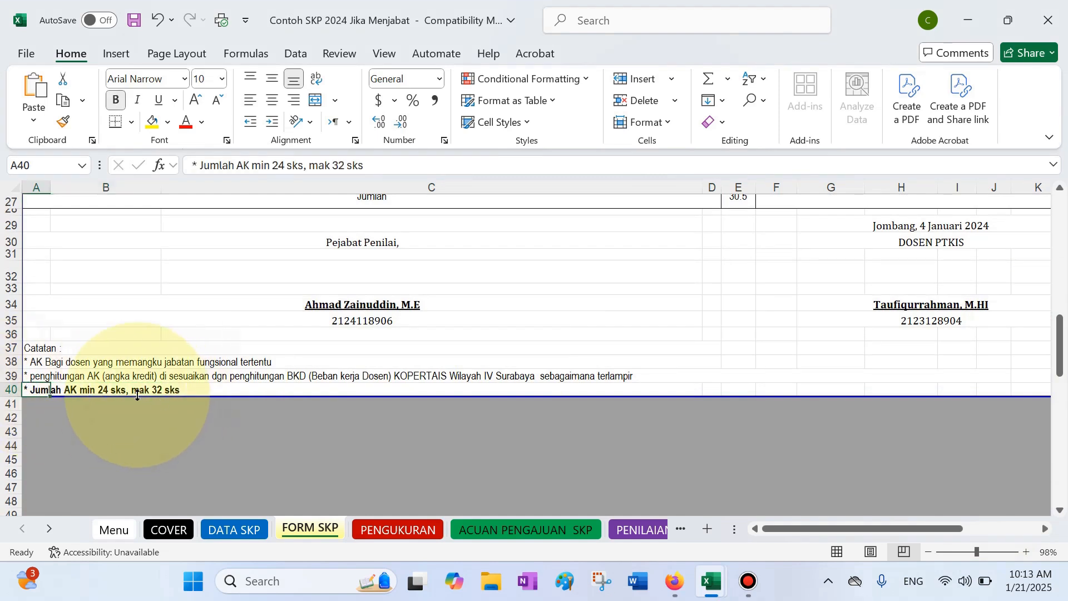
{"action": "mouse_move", "coordinate": [718, 585]}
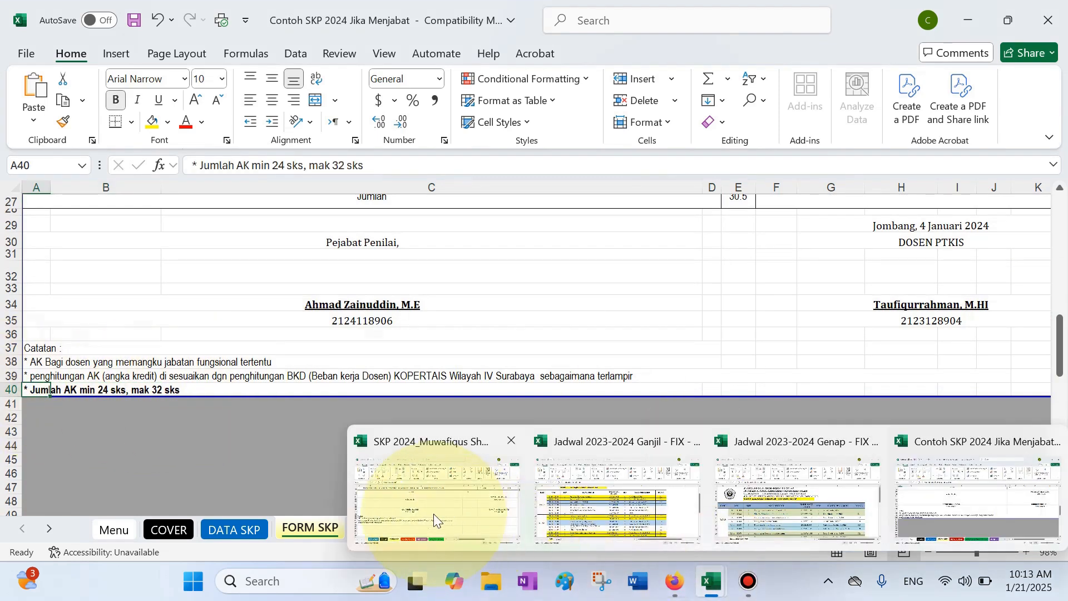
{"action": "left_click", "coordinate": [410, 500]}
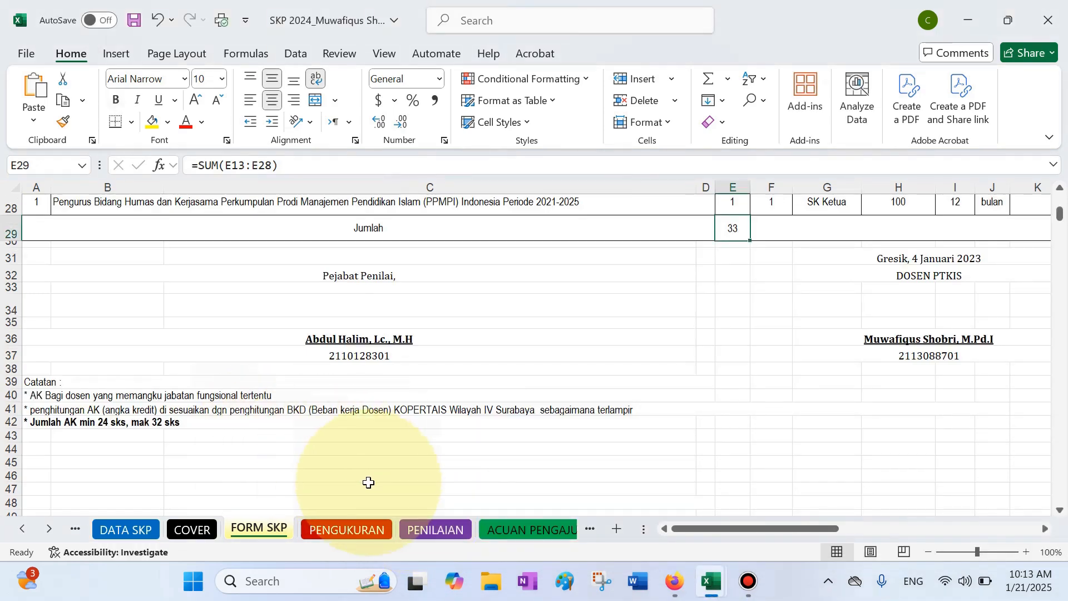
Step: On the PENGUKURAN sheet, delete row 18 with the broken references and increase row 23's height to fit the full community service citation
{"action": "left_click", "coordinate": [354, 529]}
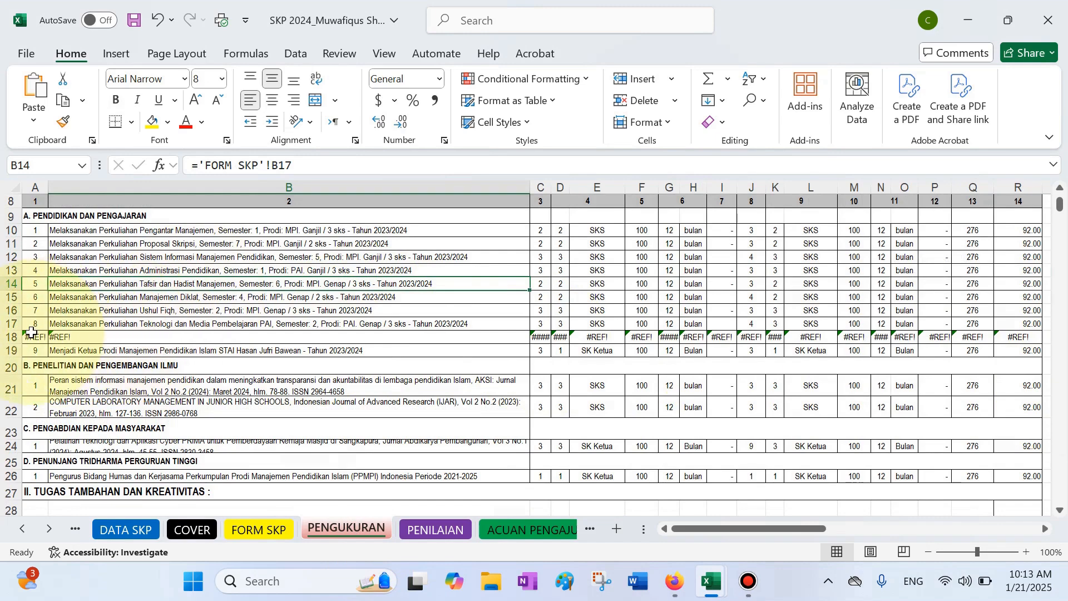
{"action": "left_click", "coordinate": [6, 337]}
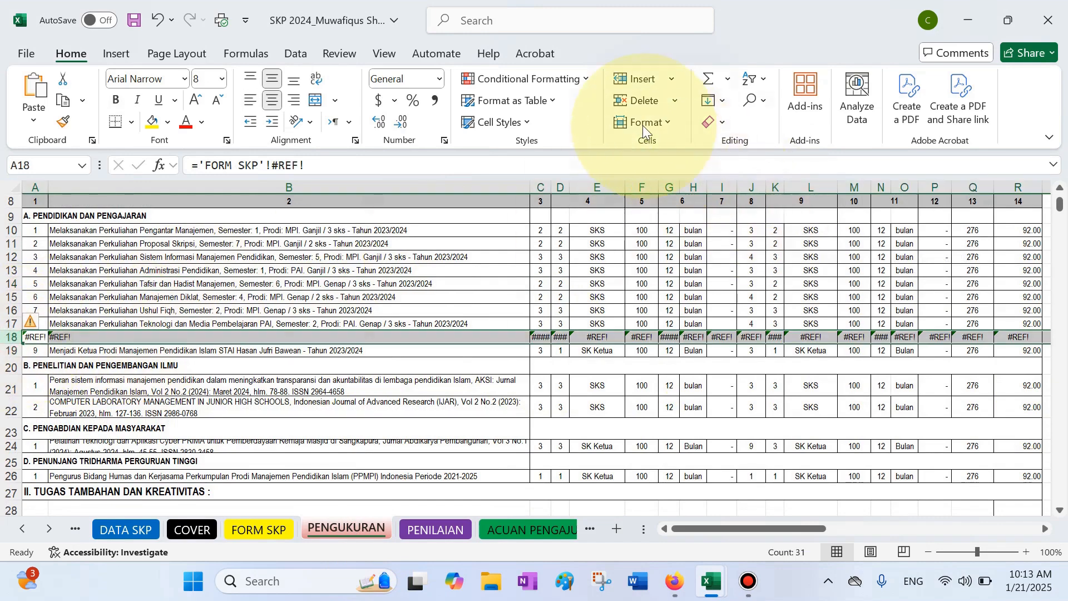
{"action": "left_click", "coordinate": [620, 98]}
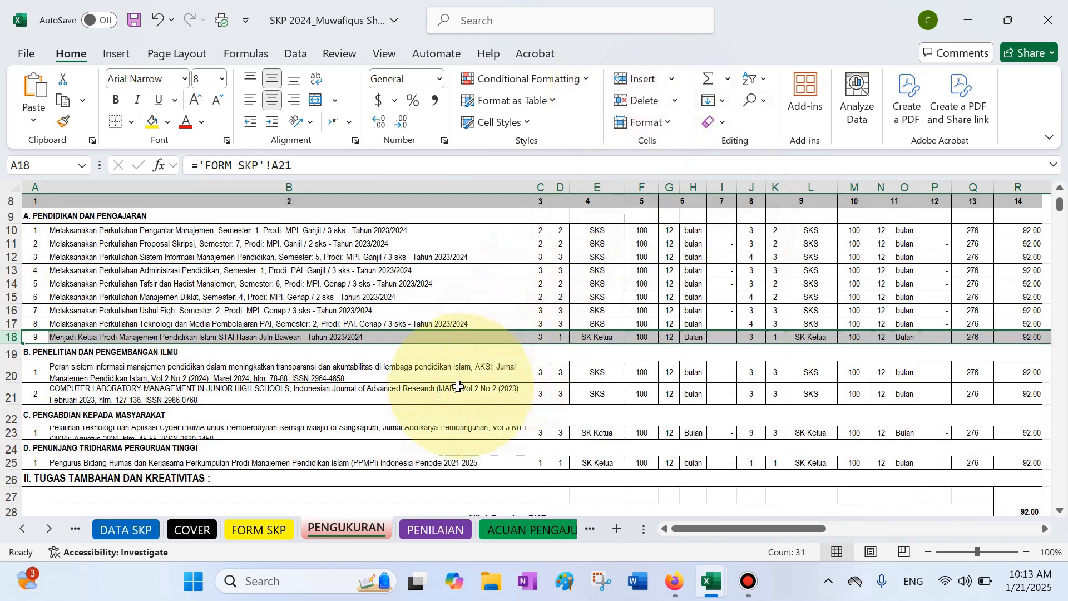
{"action": "left_click", "coordinate": [449, 388]}
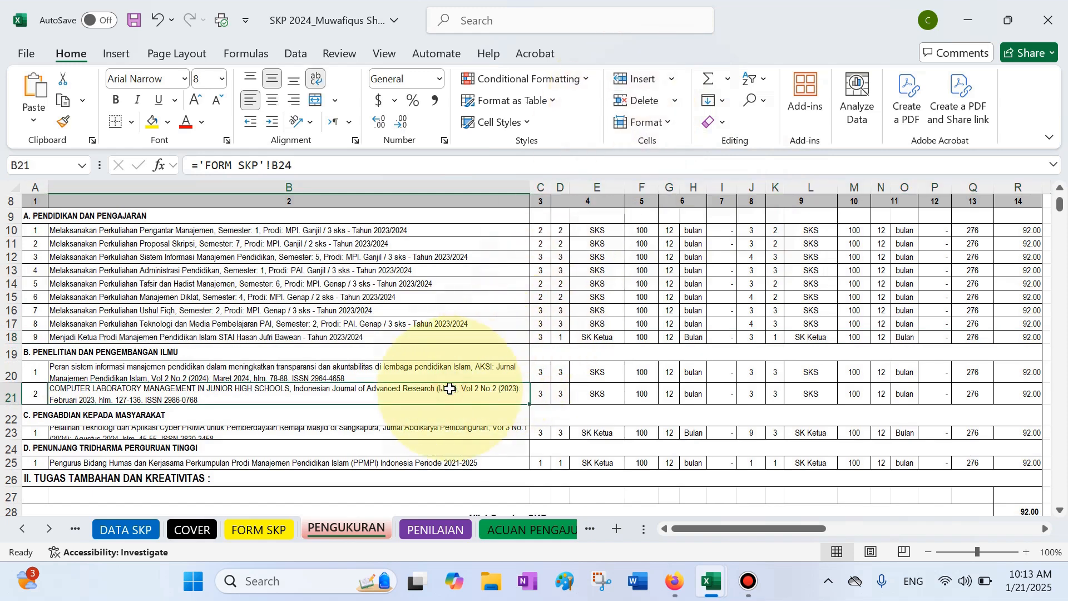
{"action": "left_click_drag", "start_coordinate": [11, 440], "coordinate": [11, 450]}
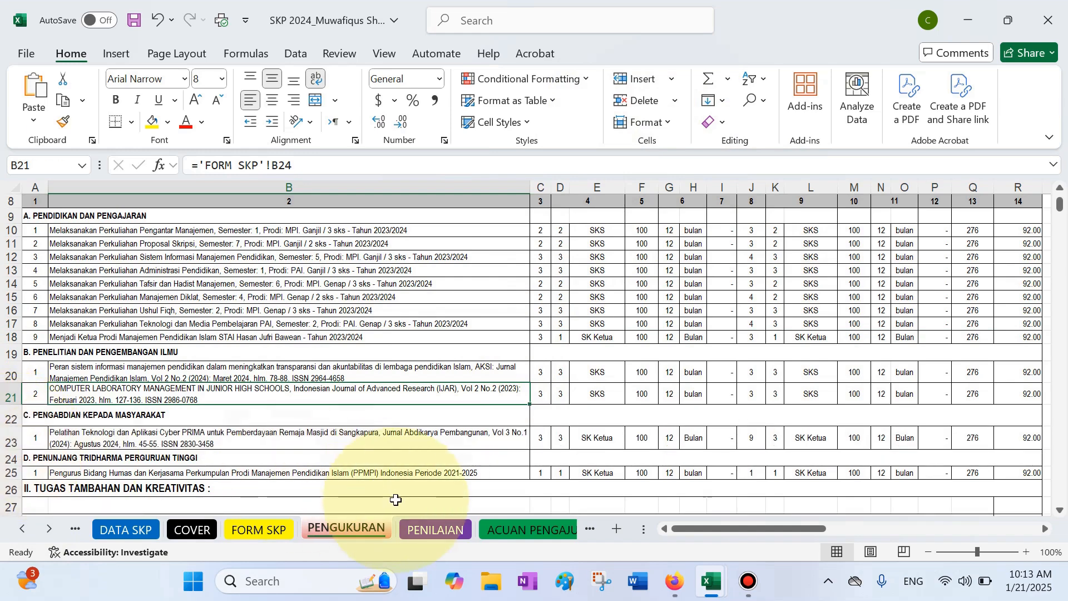
Step: On the FORM SKP sheet, delete row 24, the COMPUTER LABORATORY MANAGEMENT IN JUNIOR HIGH SCHOOLS publication, and check the Jumlah total
{"action": "left_click", "coordinate": [257, 532]}
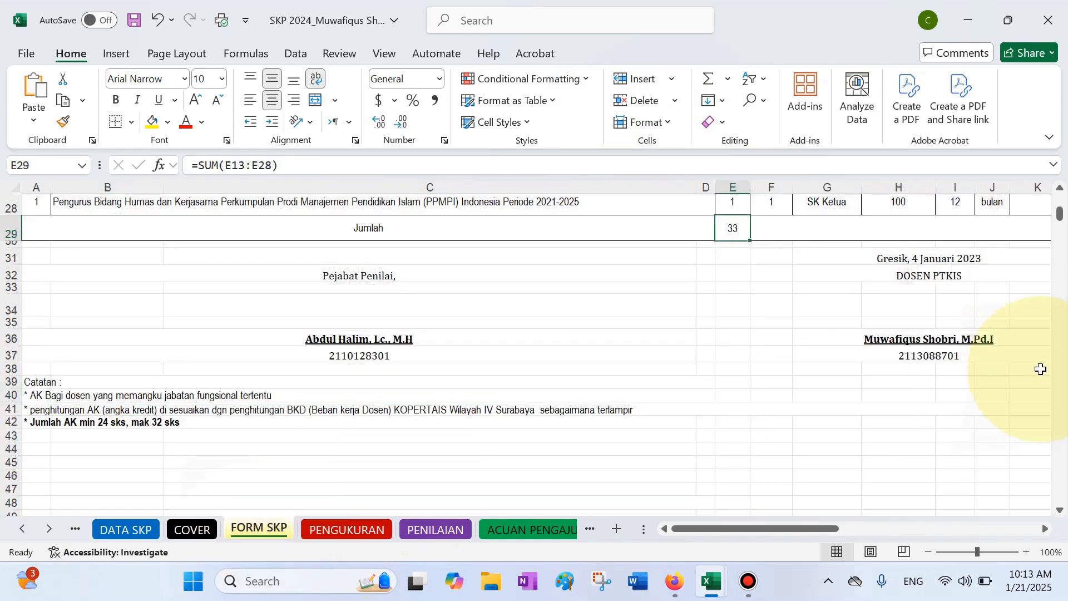
{"action": "left_click_drag", "start_coordinate": [1060, 218], "coordinate": [1060, 215]}
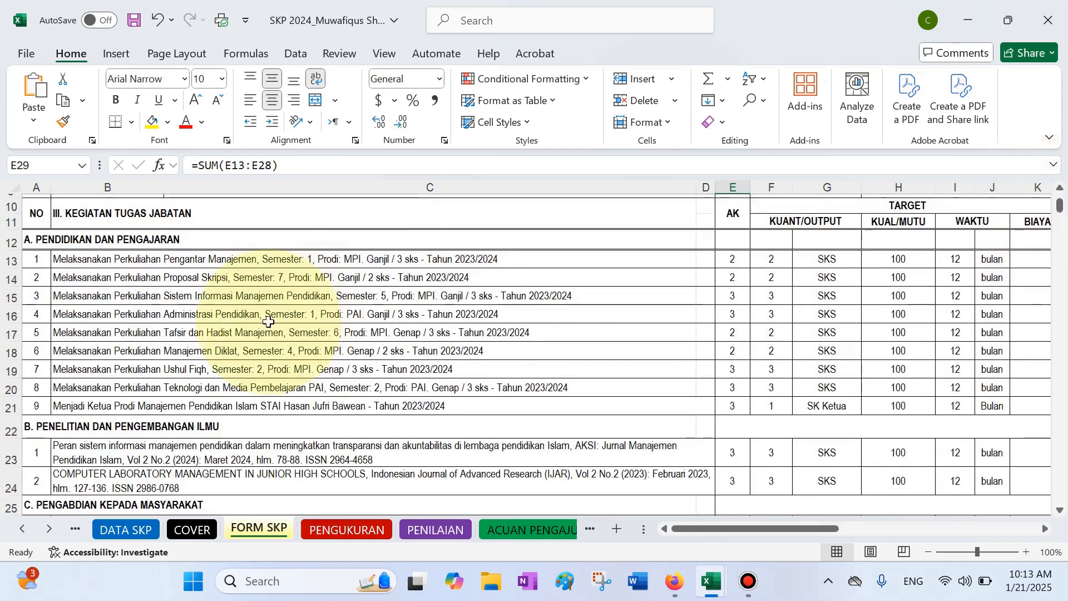
{"action": "left_click", "coordinate": [5, 388]}
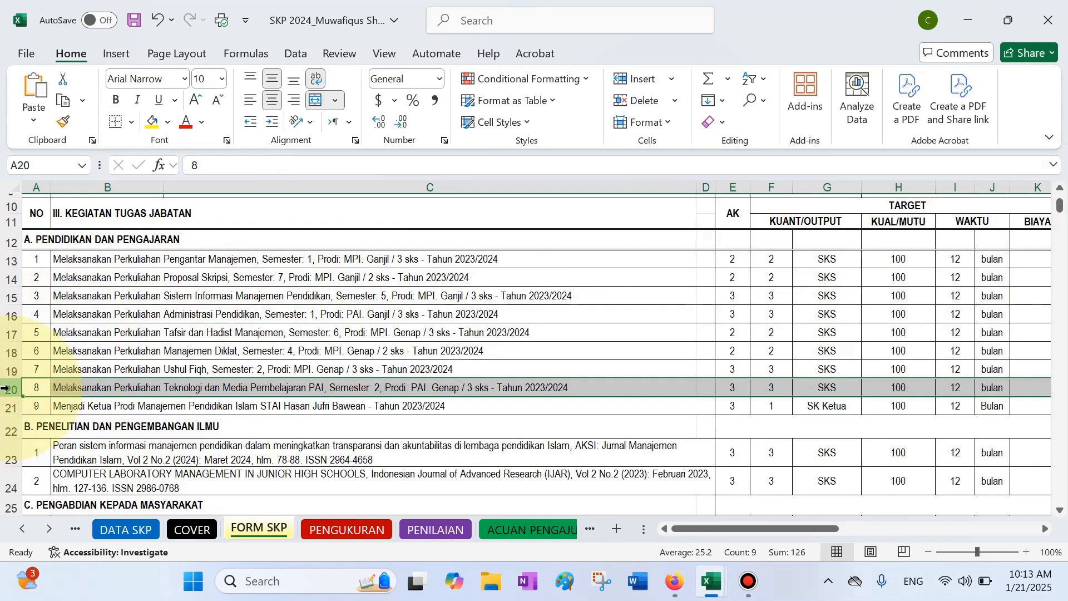
{"action": "left_click", "coordinate": [3, 457]}
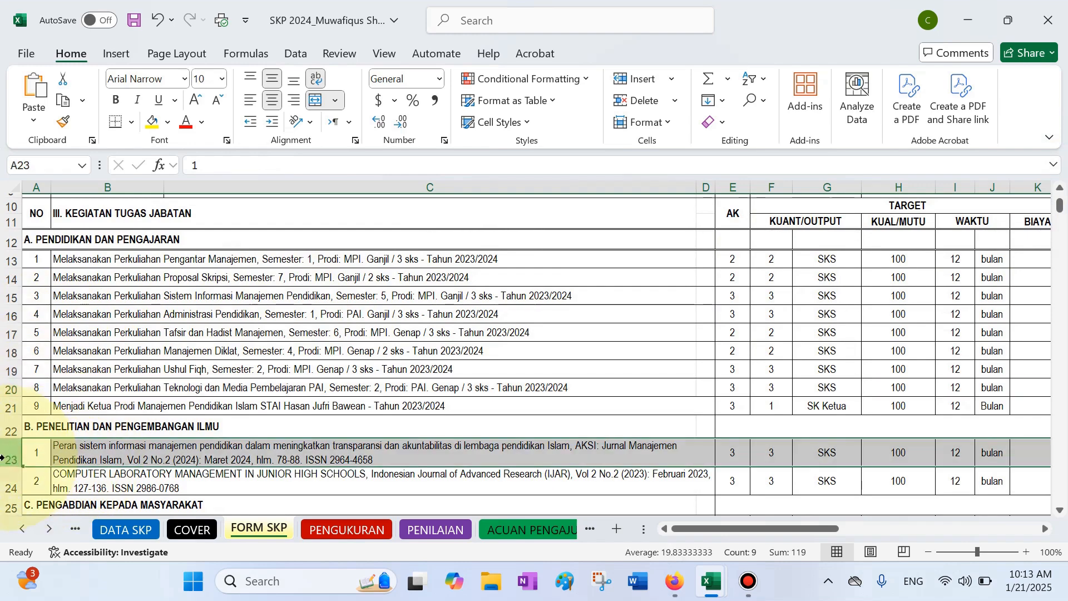
{"action": "left_click", "coordinate": [3, 481]}
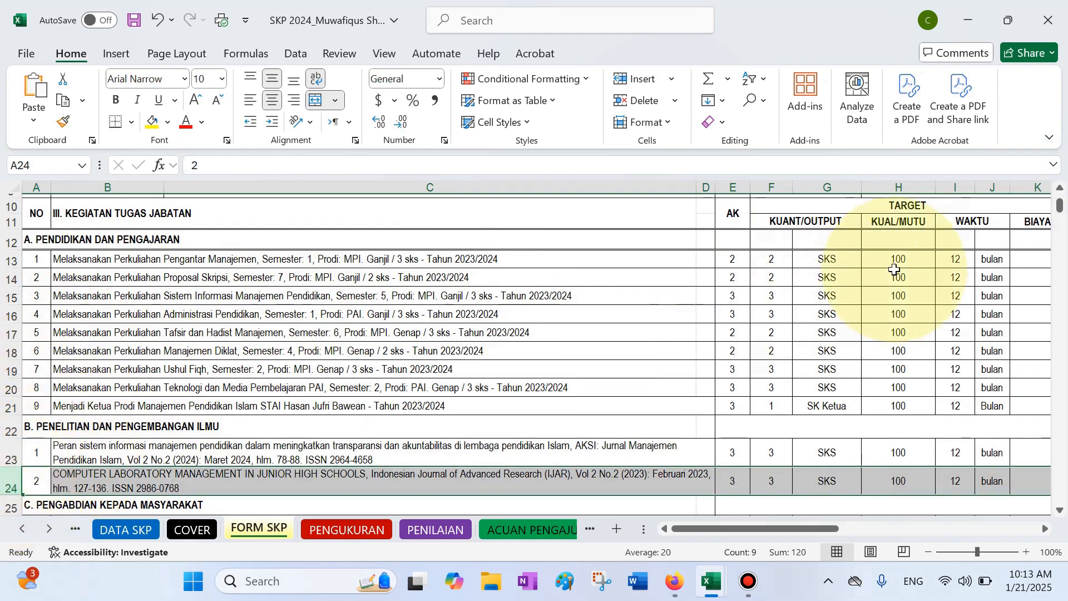
{"action": "left_click", "coordinate": [640, 101]}
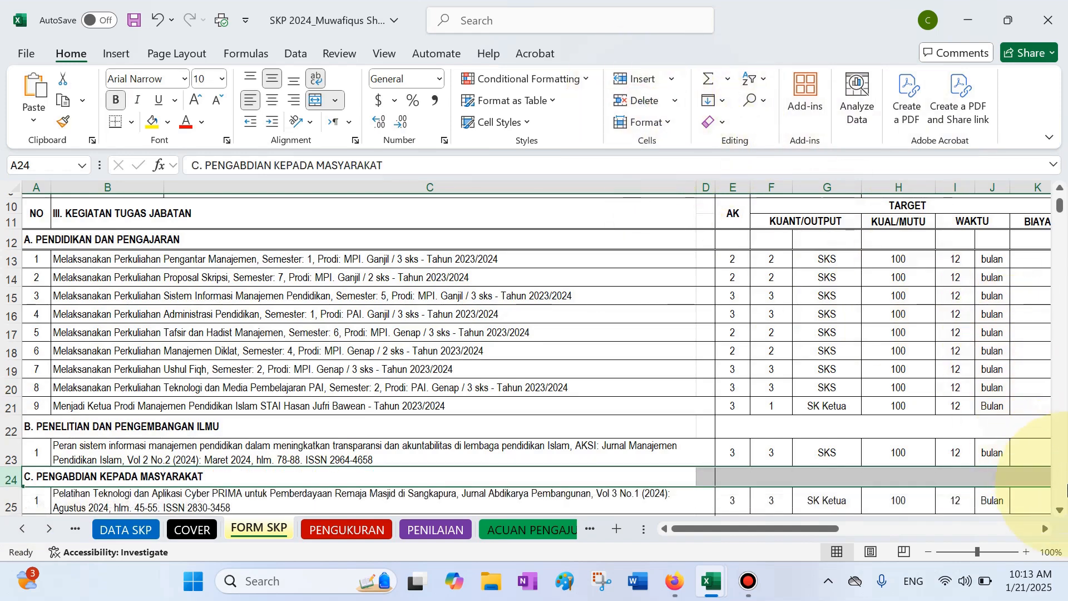
{"action": "scroll", "coordinate": [1061, 510], "scroll_direction": "down", "scroll_amount": 2}
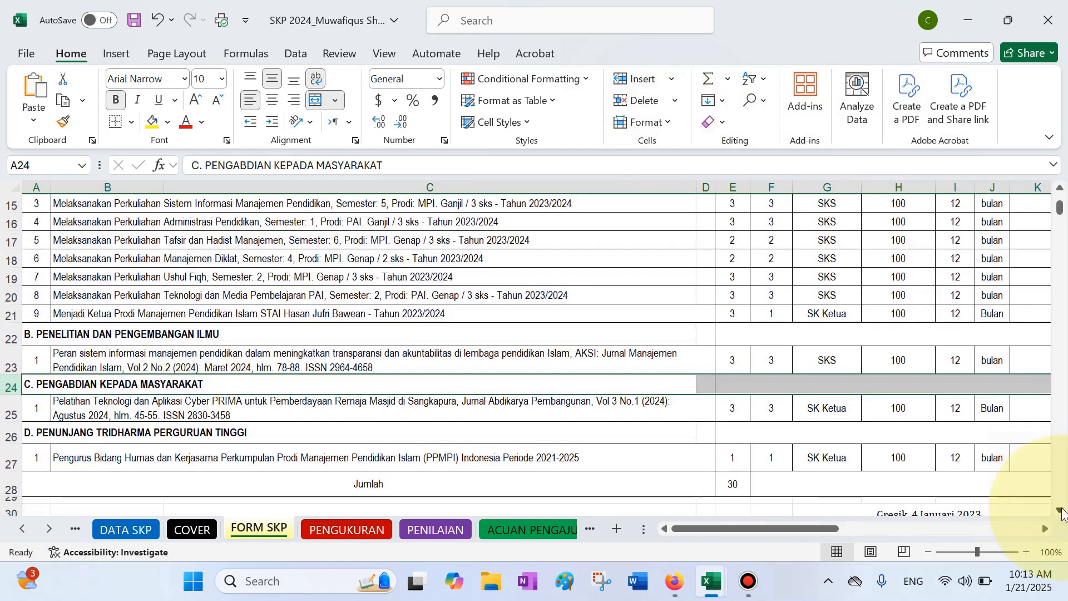
Step: Delete the broken-reference row 21 from the research section of the PENGUKURAN sheet
{"action": "left_click", "coordinate": [349, 529]}
{"action": "left_click", "coordinate": [11, 396]}
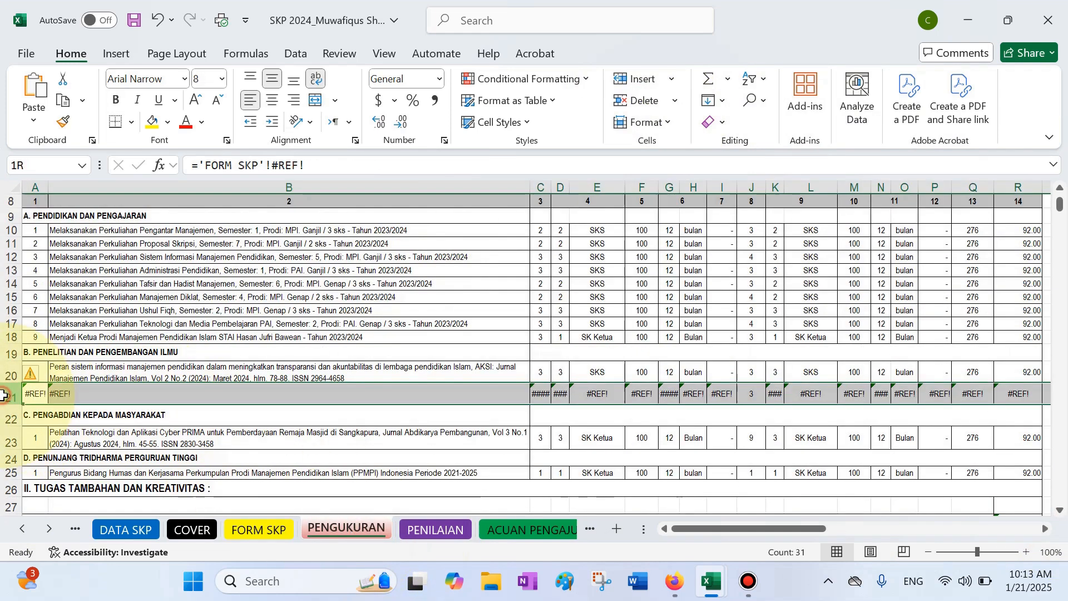
{"action": "left_click", "coordinate": [634, 100]}
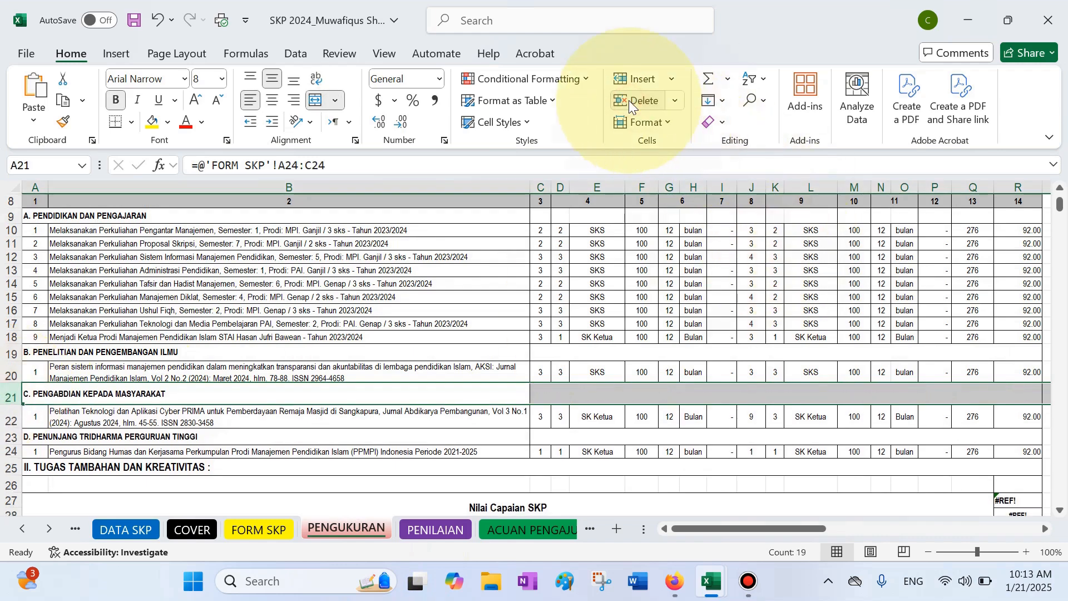
{"action": "left_click", "coordinate": [222, 372]}
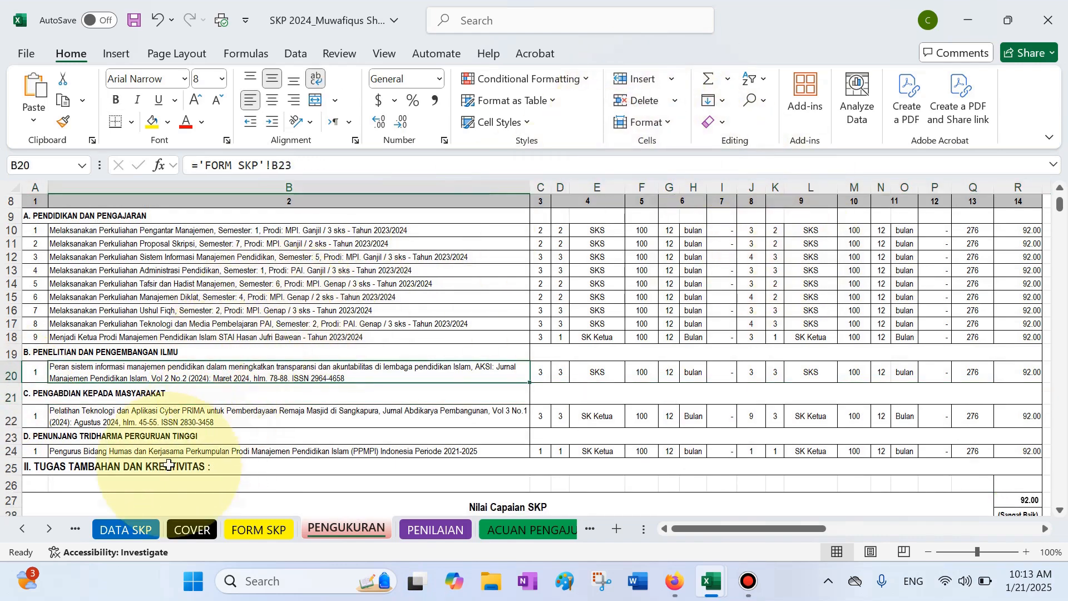
Step: On the FORM SKP sheet, insert a copy of the row 23 research entry directly beneath it and number the copy 2
{"action": "left_click", "coordinate": [189, 525]}
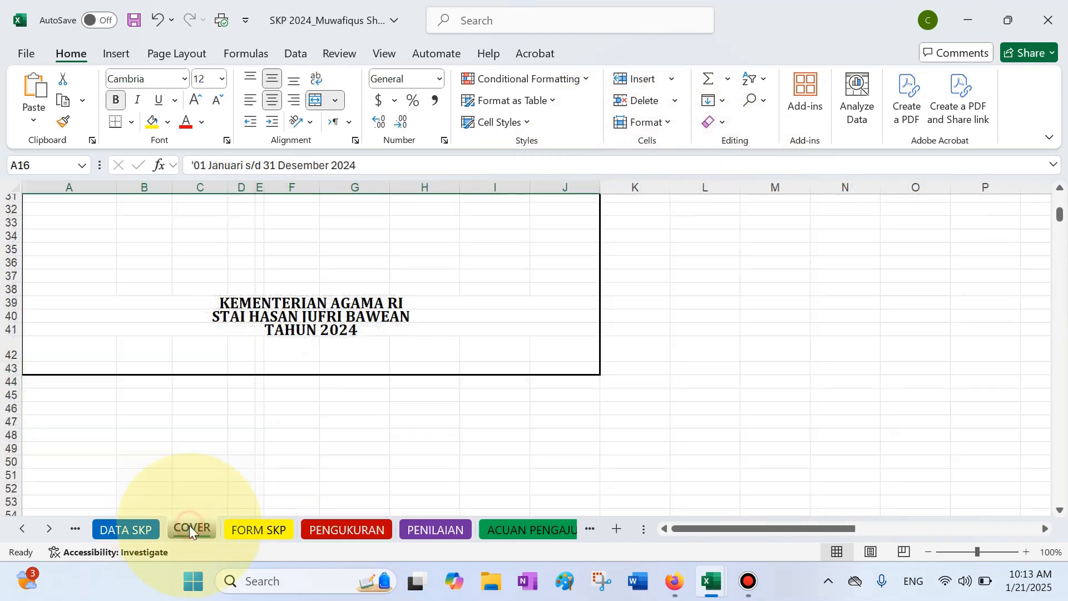
{"action": "left_click", "coordinate": [261, 528]}
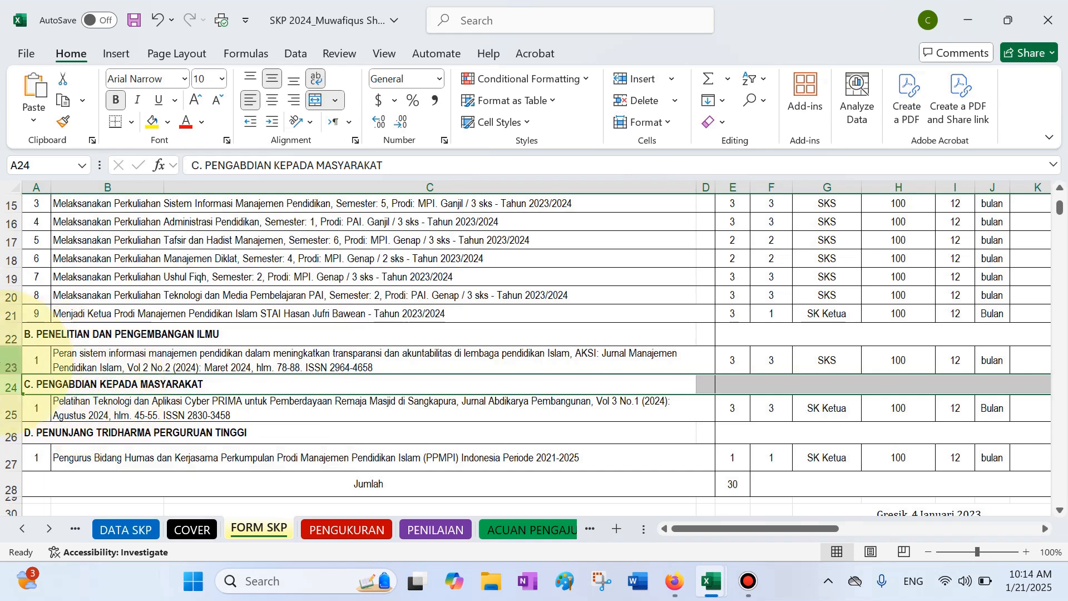
{"action": "left_click", "coordinate": [11, 361]}
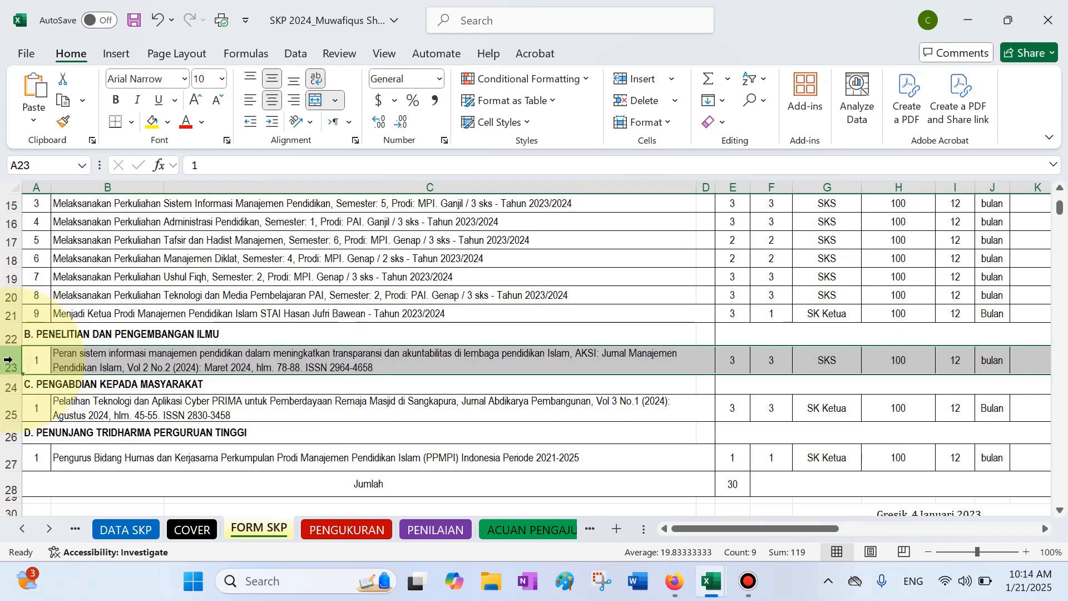
{"action": "key", "text": "ctrl+c"}
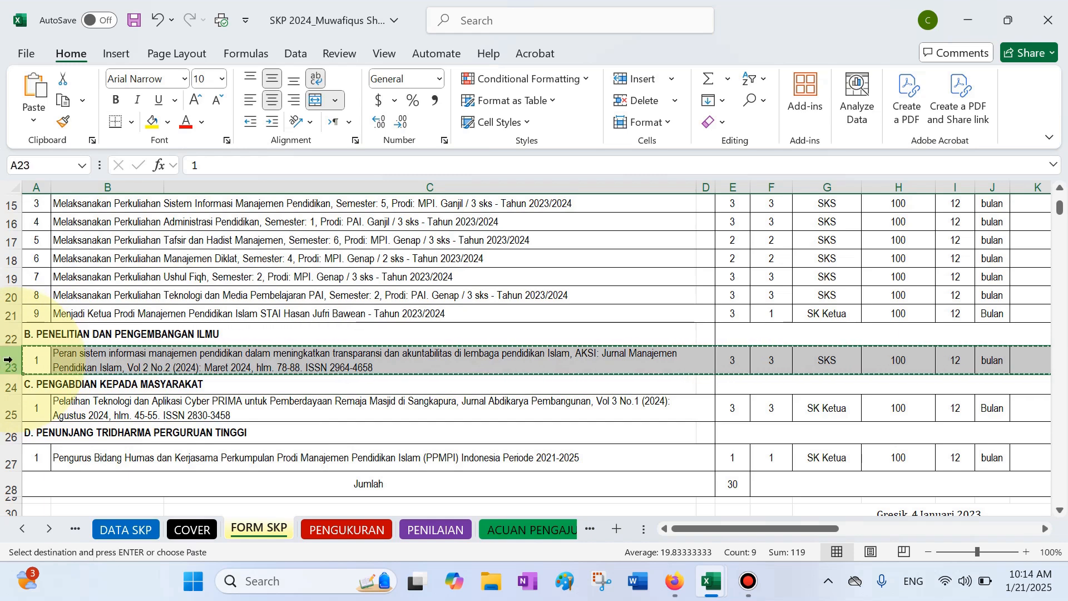
{"action": "left_click", "coordinate": [5, 387]}
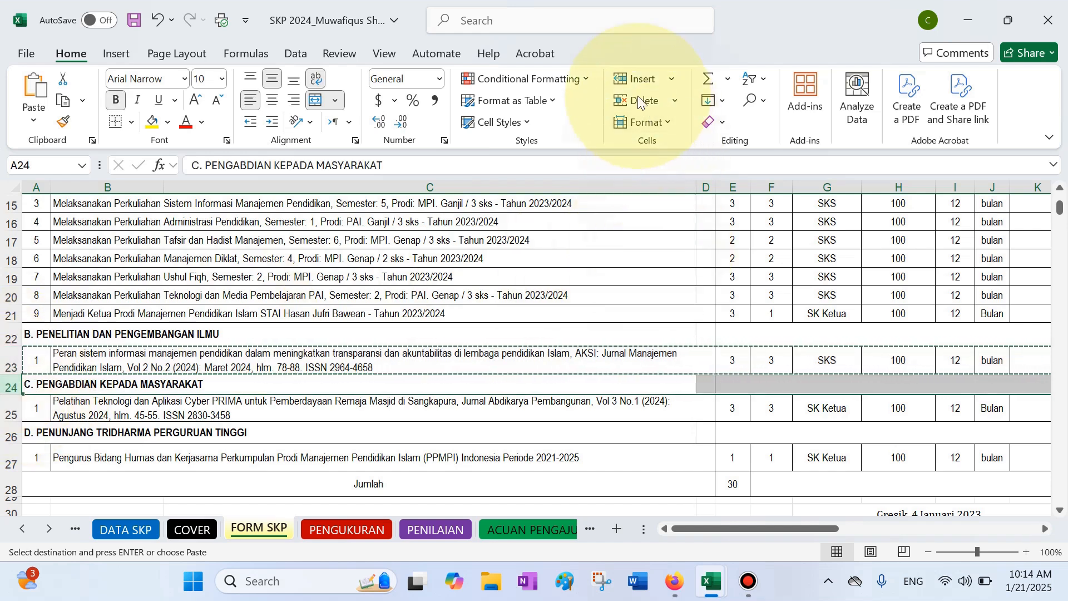
{"action": "left_click", "coordinate": [629, 78]}
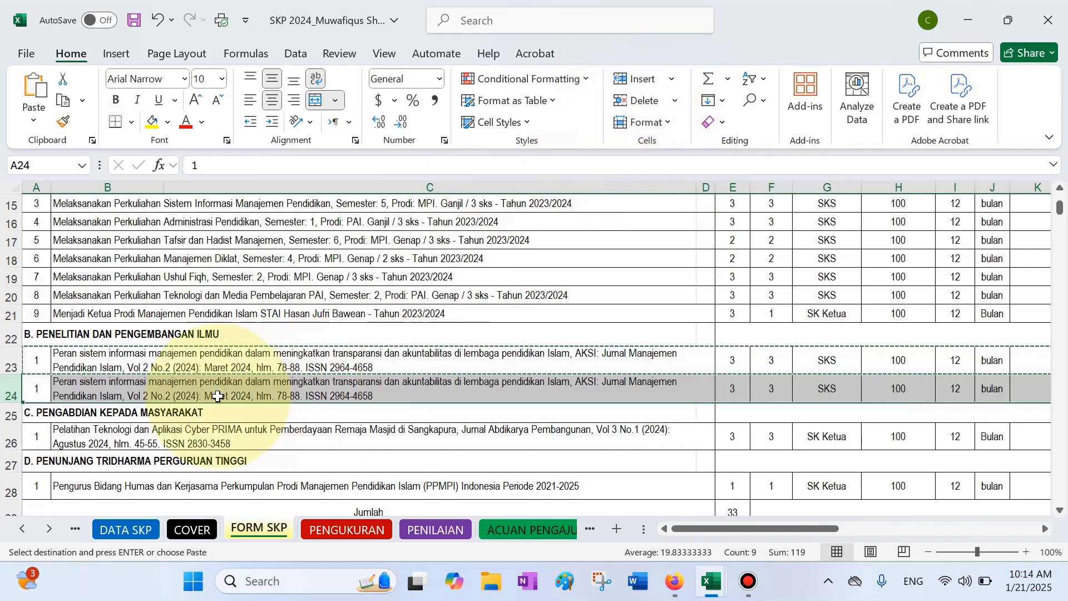
{"action": "left_click", "coordinate": [43, 358]}
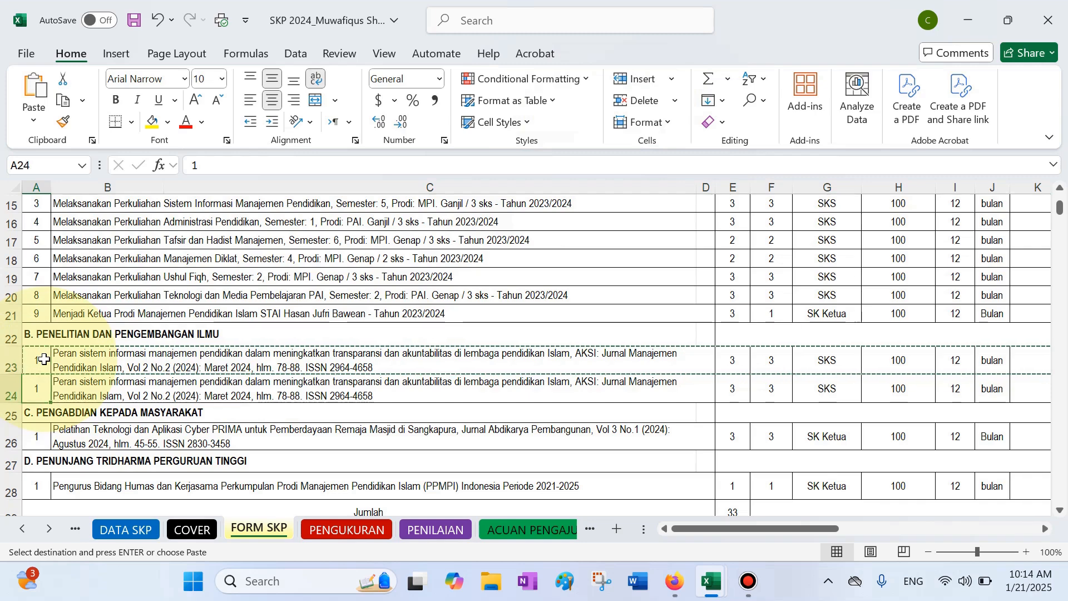
{"action": "type", "text": "2"}
{"action": "key", "text": "Return"}
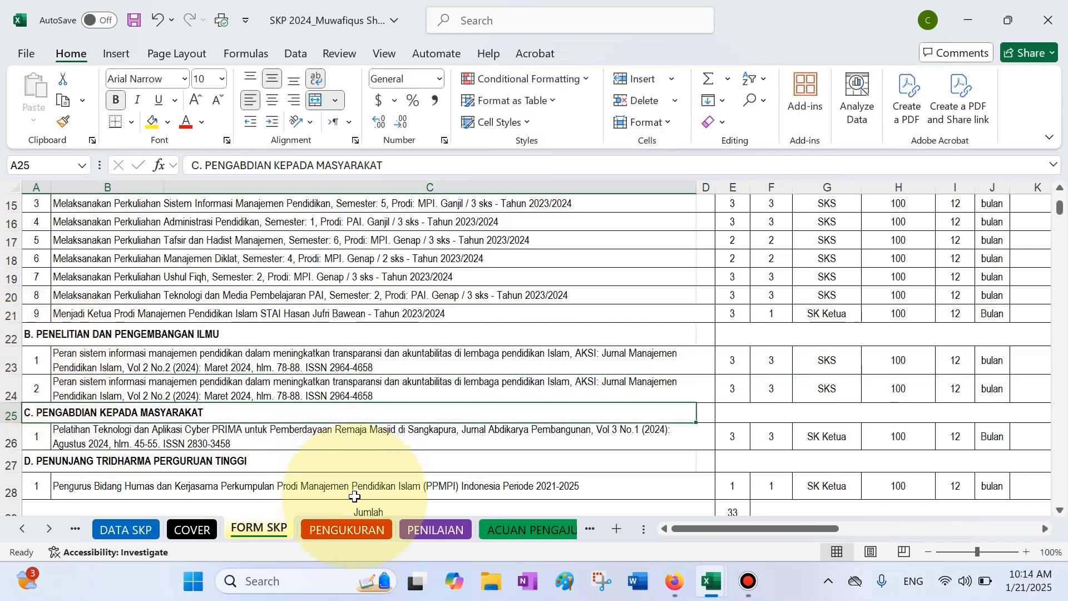
Step: On the PENGUKURAN sheet, insert a copy of research row 20 directly beneath it and check its links to FORM SKP row 24
{"action": "left_click", "coordinate": [347, 528]}
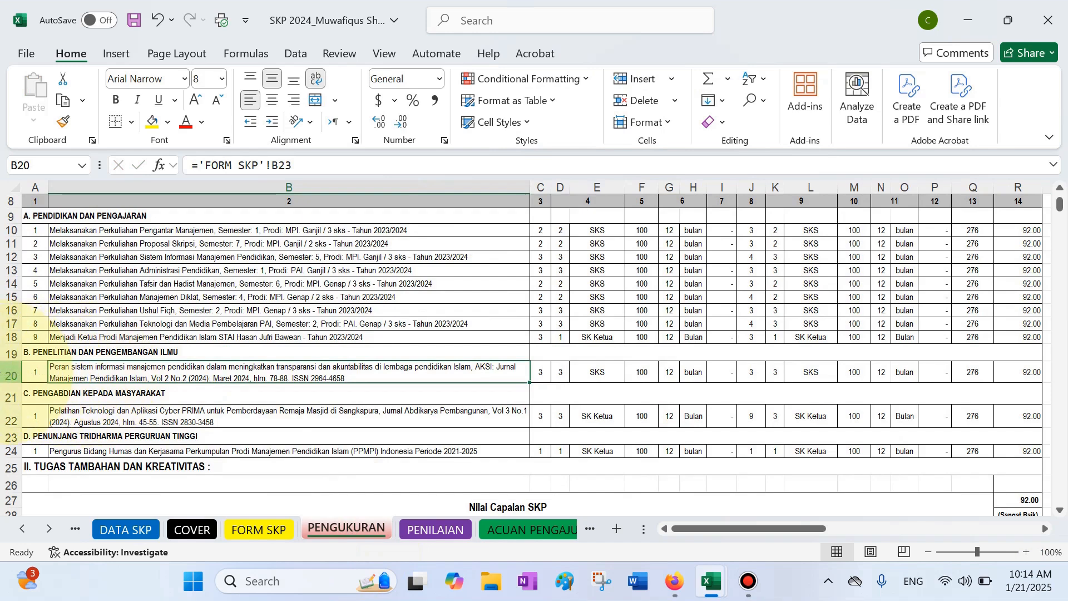
{"action": "left_click", "coordinate": [11, 373]}
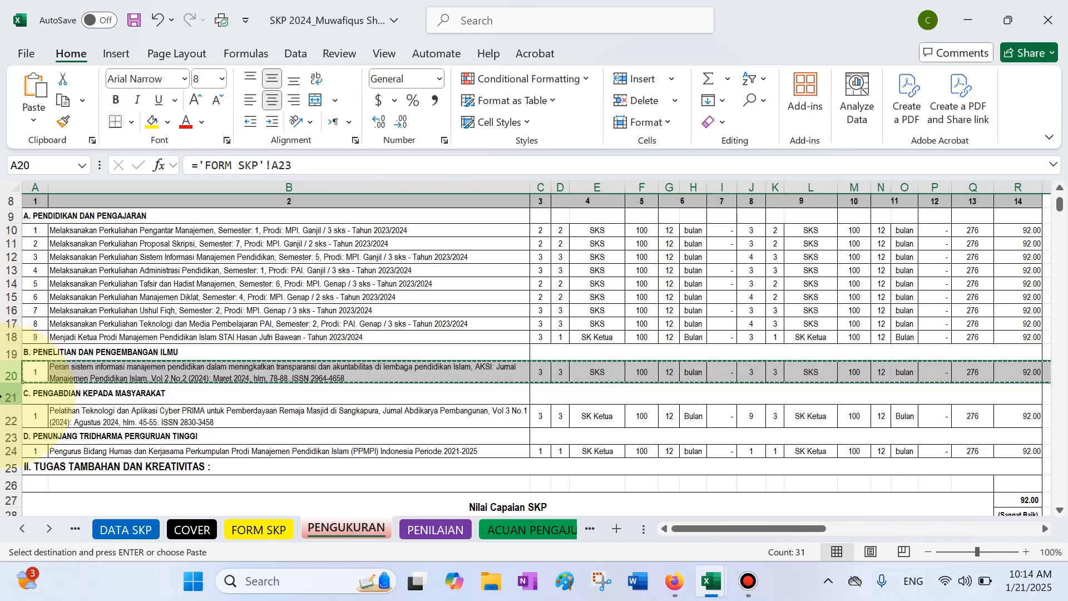
{"action": "left_click", "coordinate": [11, 397]}
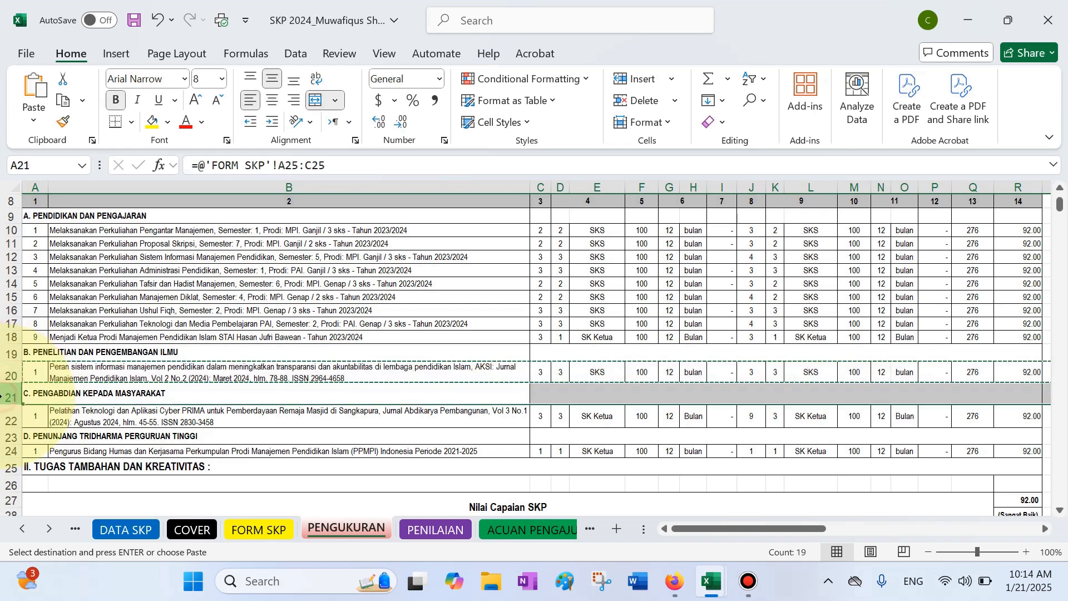
{"action": "left_click", "coordinate": [631, 84]}
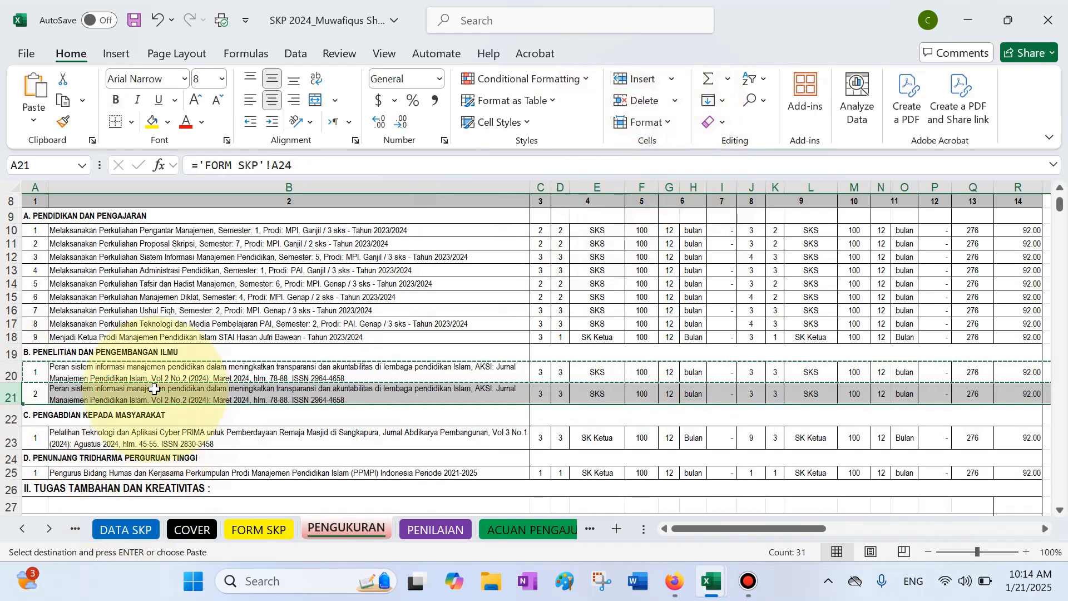
{"action": "left_click", "coordinate": [134, 394]}
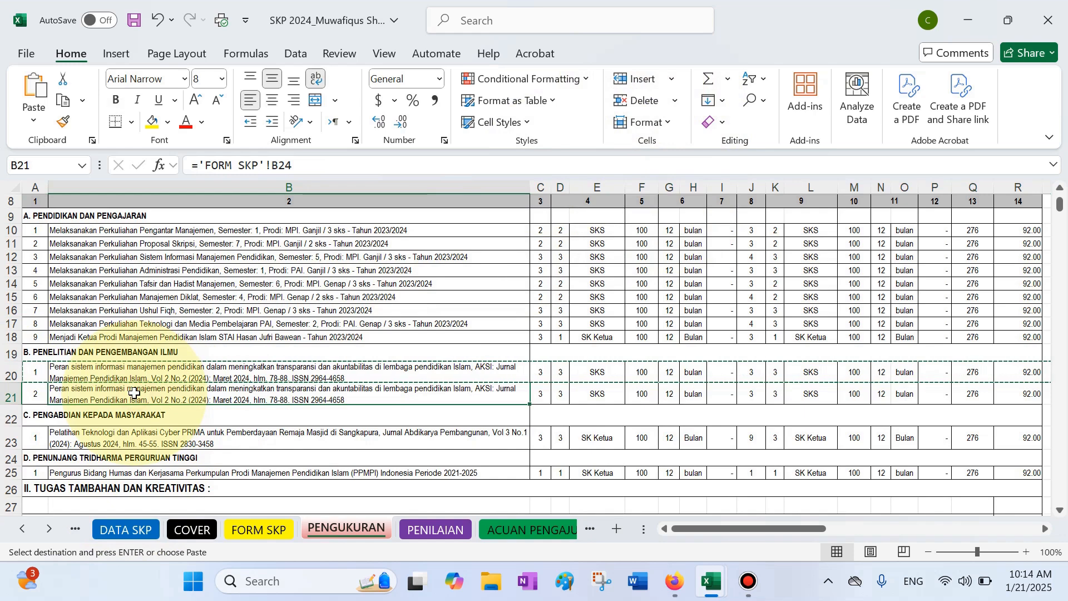
{"action": "left_click", "coordinate": [39, 397]}
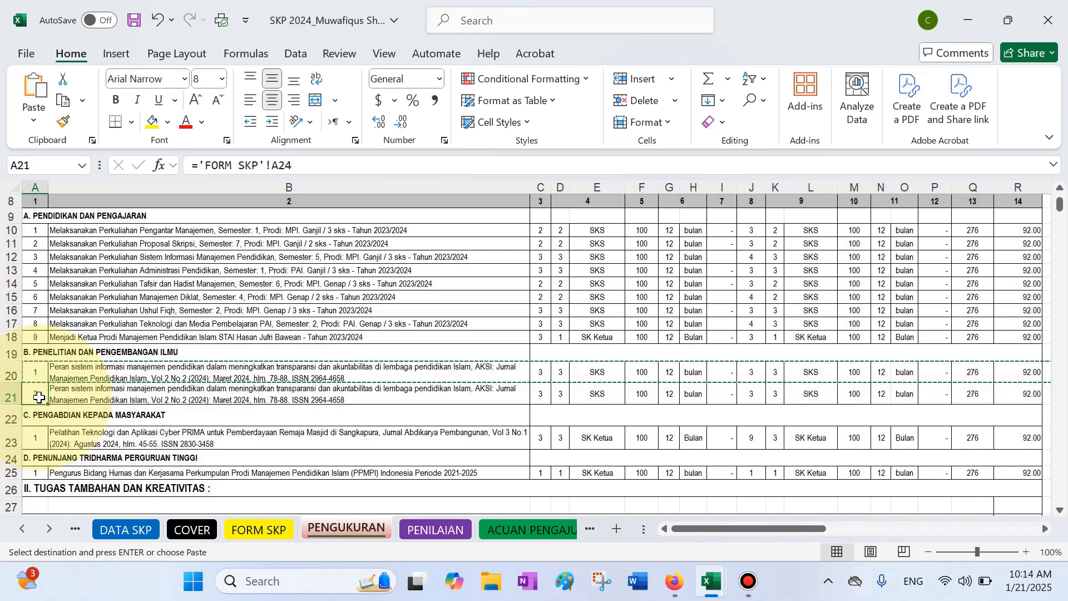
Step: On the PENGUKURAN sheet, insert a blank row above the C. PENGABDIAN KEPADA MASYARAKAT heading, then delete that blank row
{"action": "left_click", "coordinate": [35, 416]}
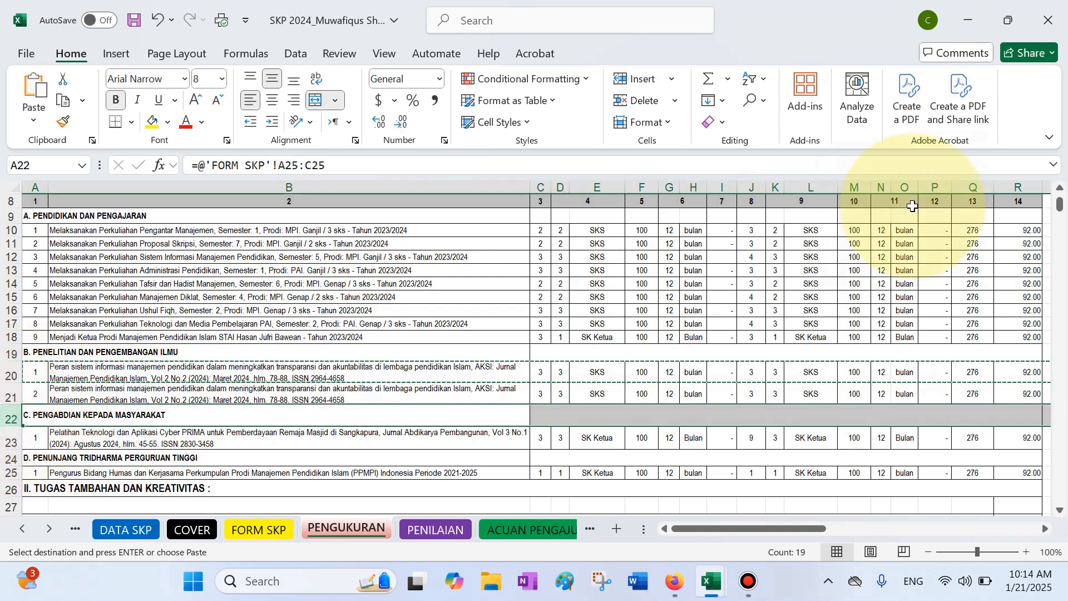
{"action": "left_click", "coordinate": [636, 77]}
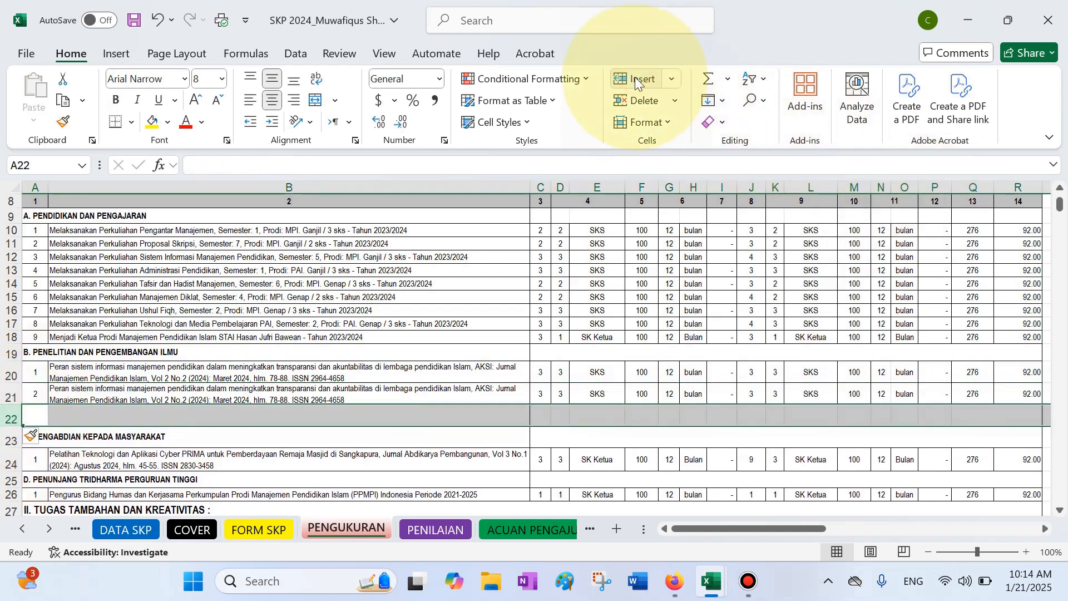
{"action": "left_click", "coordinate": [108, 392]}
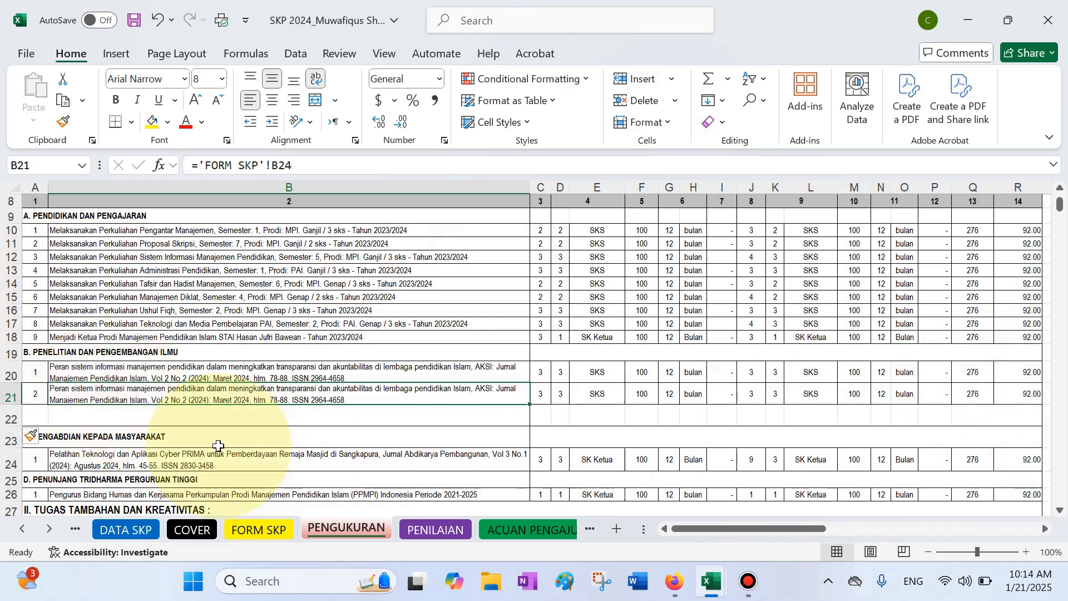
{"action": "left_click", "coordinate": [6, 415]}
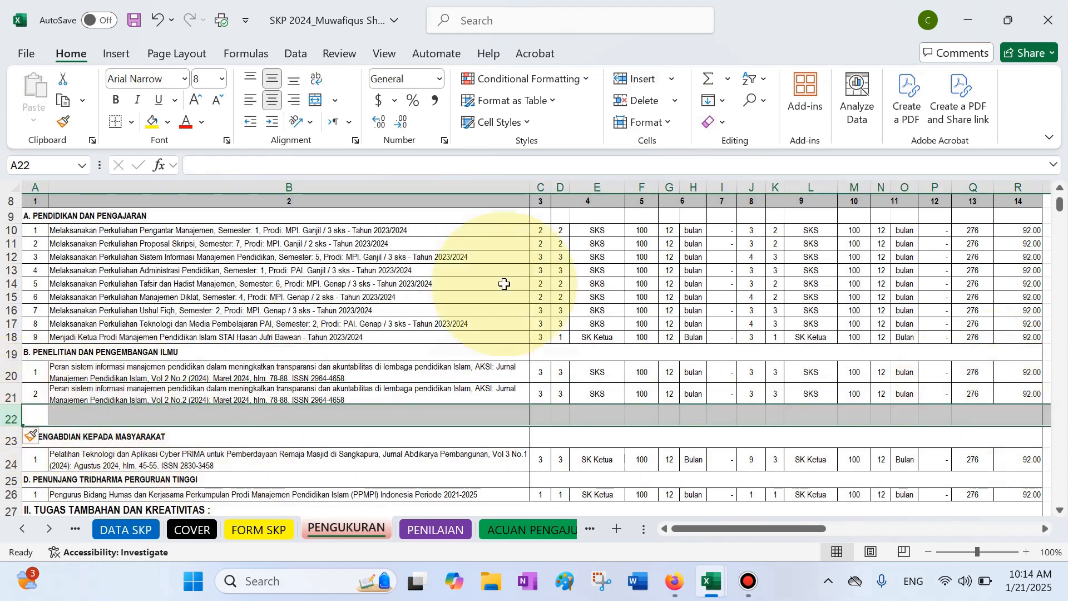
{"action": "left_click", "coordinate": [636, 101]}
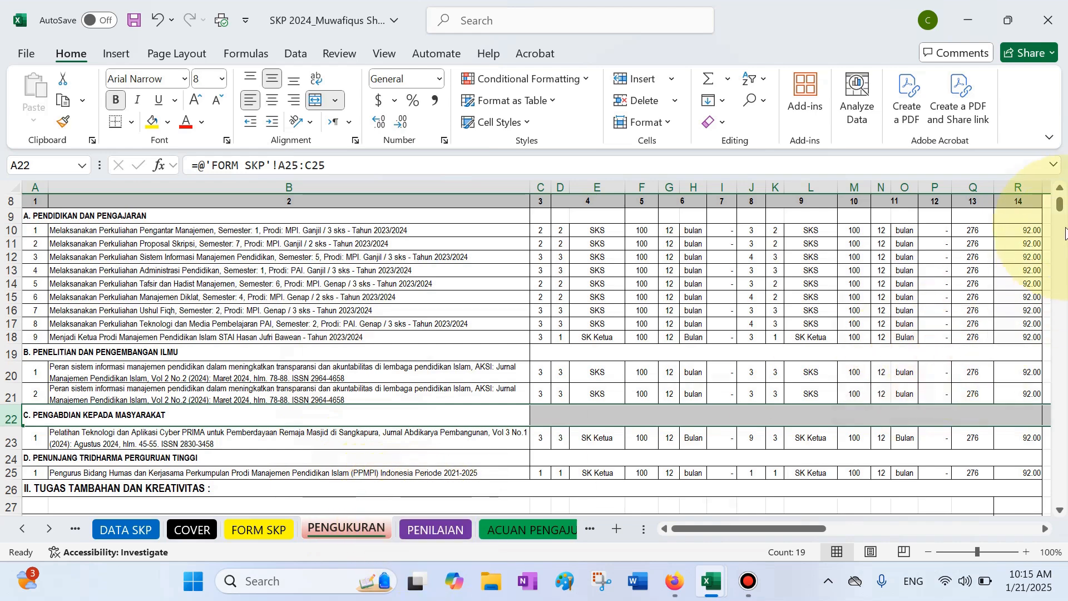
Step: Change the signature date above Pejabat Penilai on the PENGUKURAN sheet to Gresik, 31 Desember 2024
{"action": "scroll", "coordinate": [1046, 200], "scroll_direction": "up", "scroll_amount": 3}
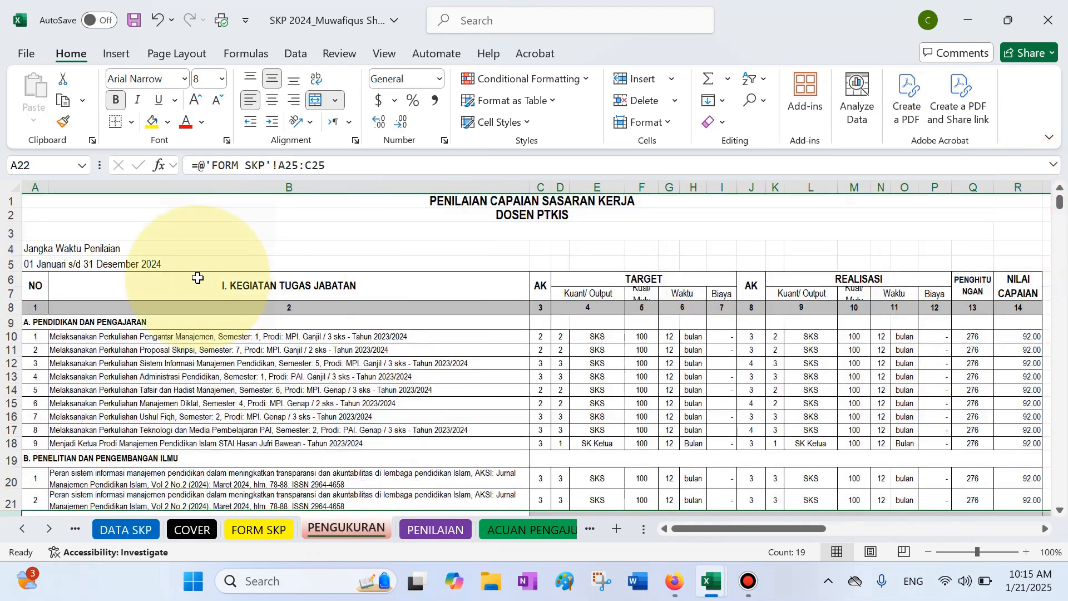
{"action": "left_click", "coordinate": [152, 269]}
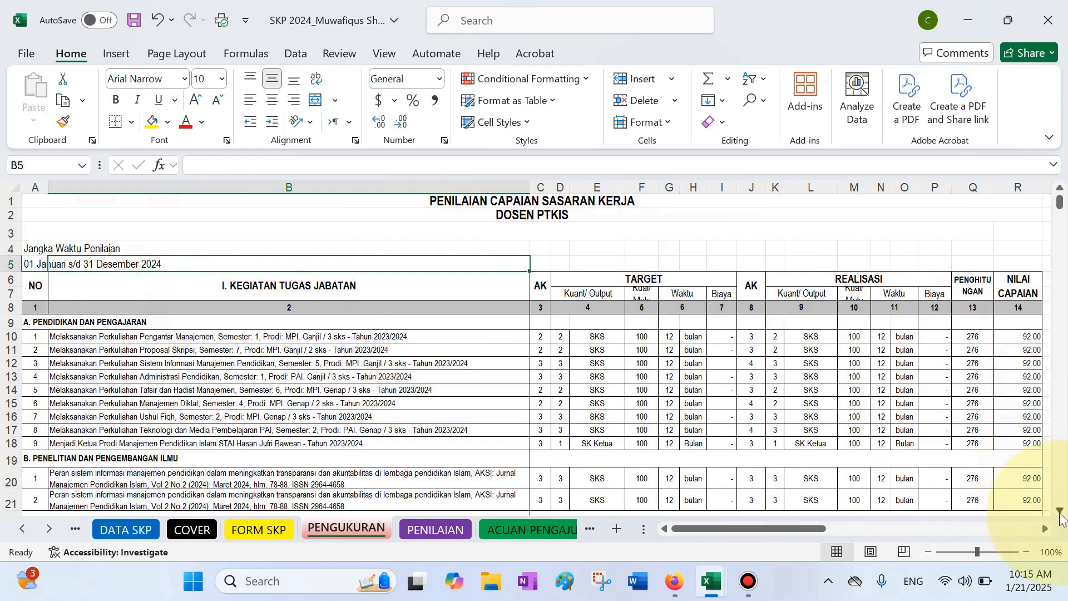
{"action": "left_click", "coordinate": [1059, 510]}
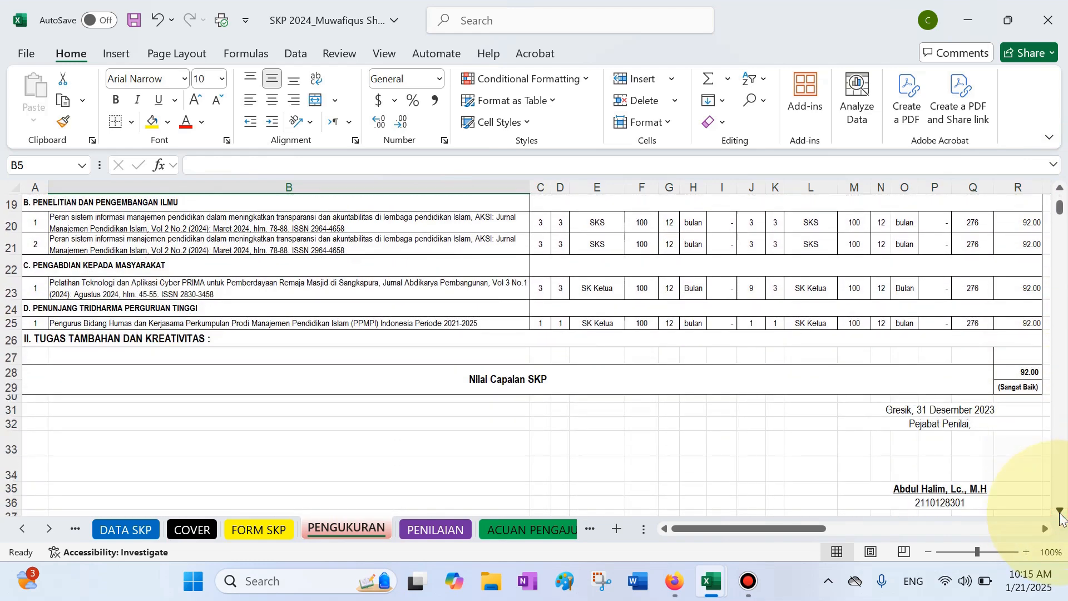
{"action": "left_click", "coordinate": [1060, 510]}
{"action": "left_click", "coordinate": [1060, 510]}
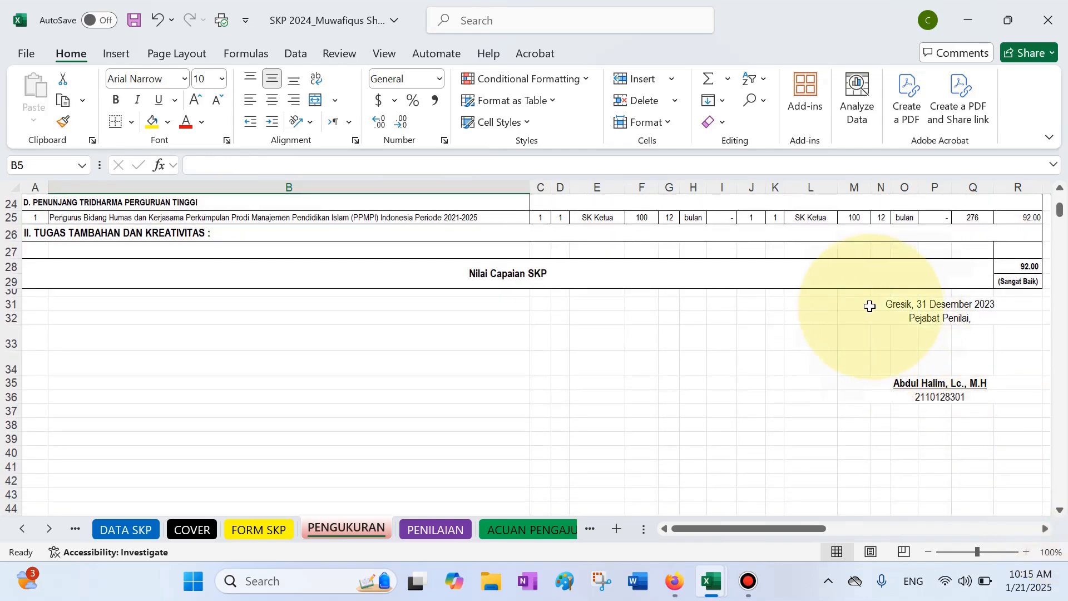
{"action": "left_click", "coordinate": [869, 305]}
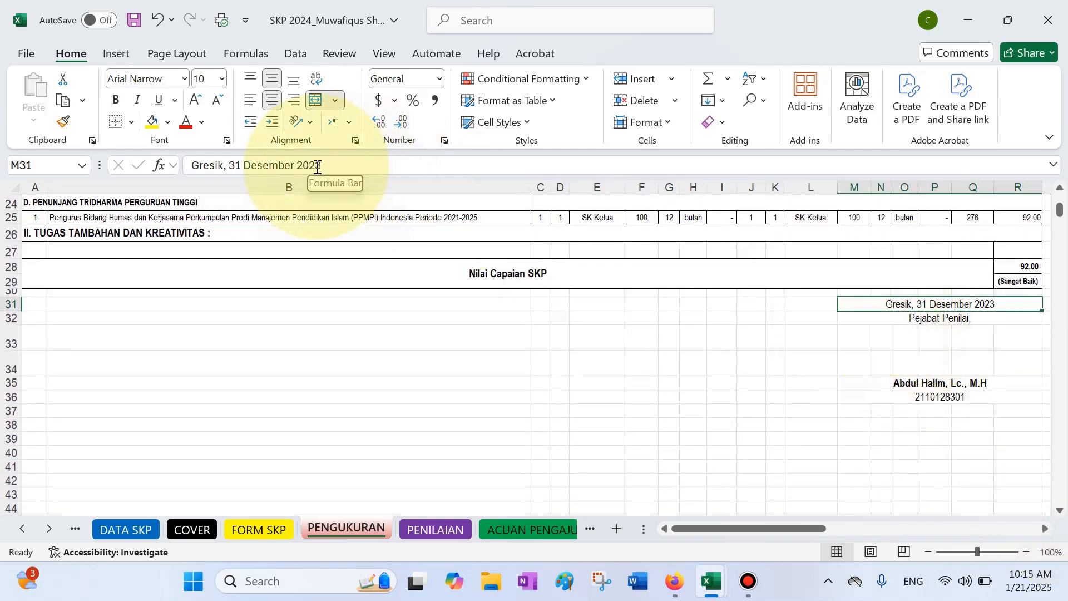
{"action": "left_click_drag", "start_coordinate": [317, 165], "coordinate": [336, 165]}
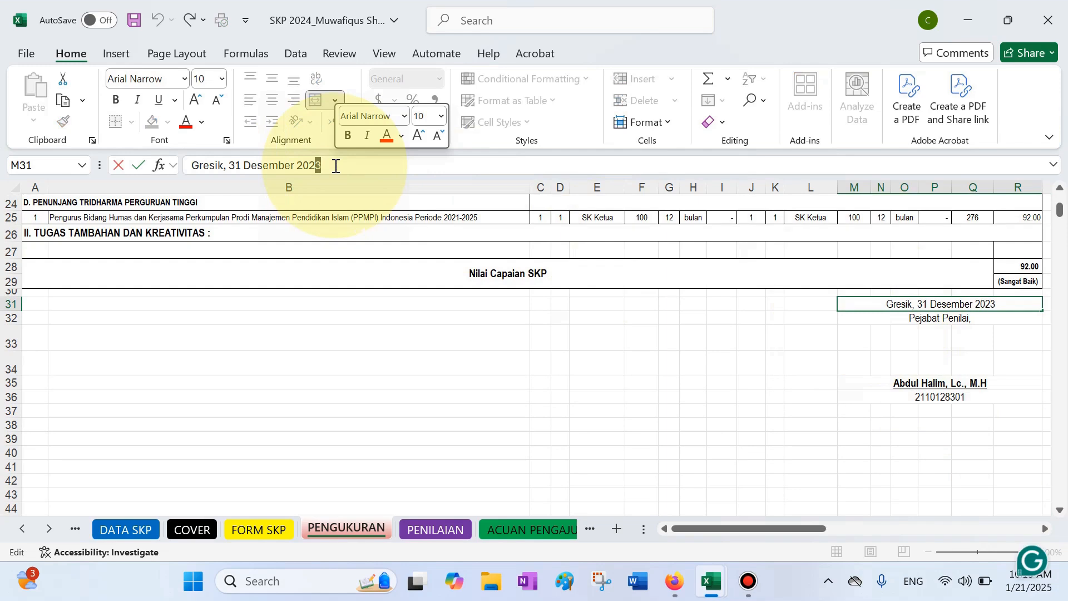
{"action": "type", "text": "4"}
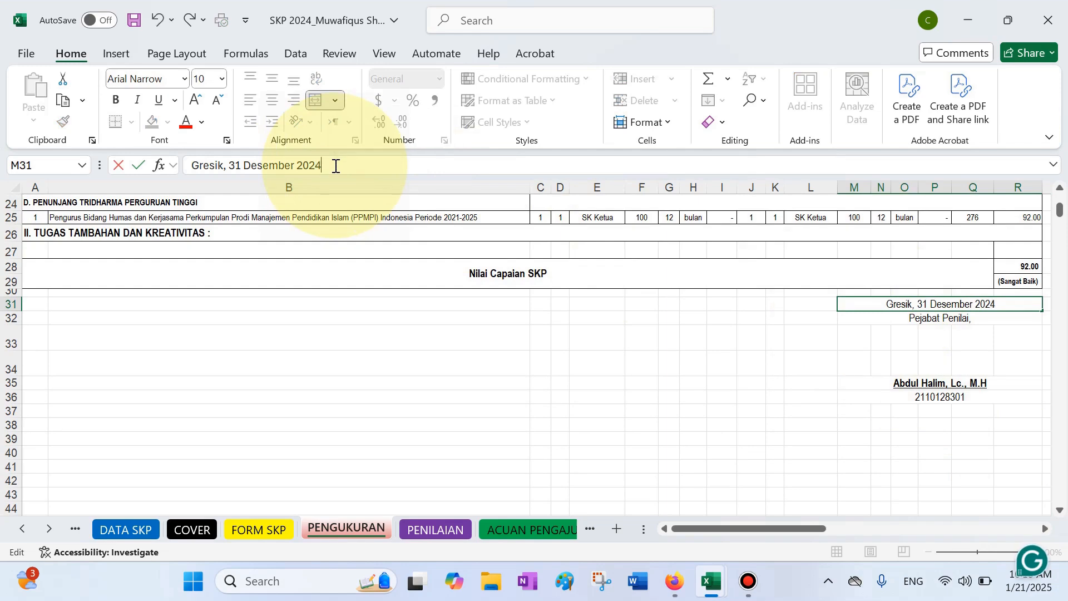
{"action": "key", "text": "Return"}
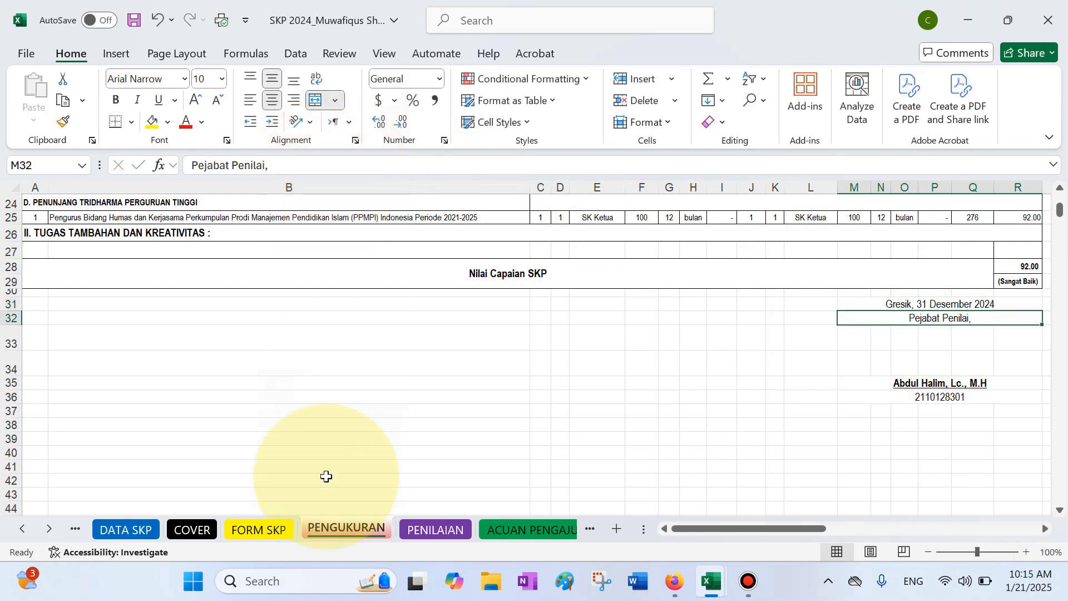
Step: On the FORM SKP sheet, change the signature date above DOSEN PTKIS to Gresik, 4 Januari 2024
{"action": "left_click", "coordinate": [275, 533]}
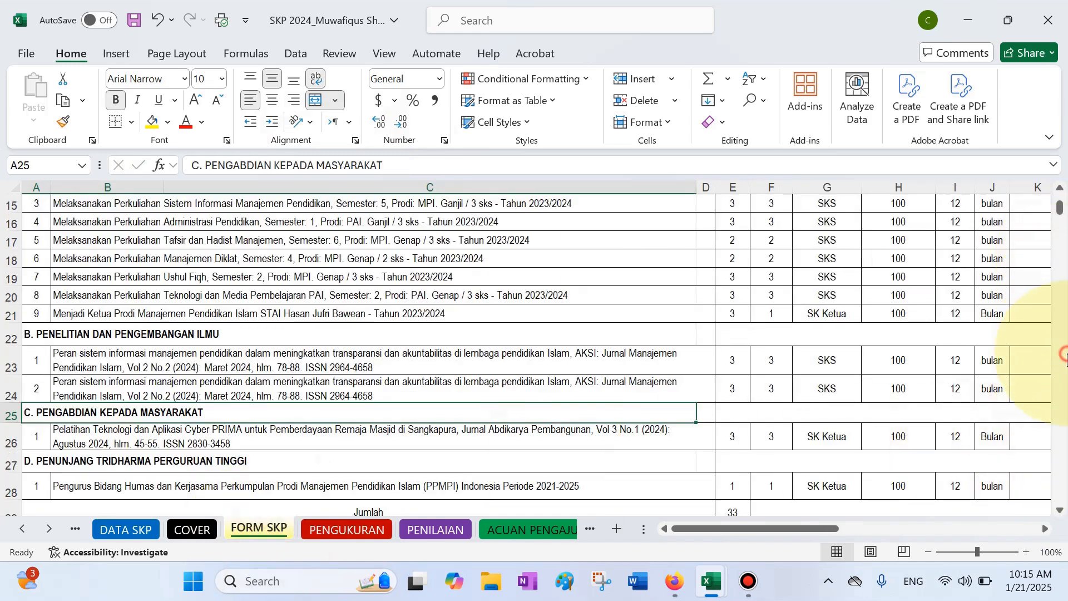
{"action": "left_click", "coordinate": [1059, 510]}
{"action": "left_click", "coordinate": [1059, 510]}
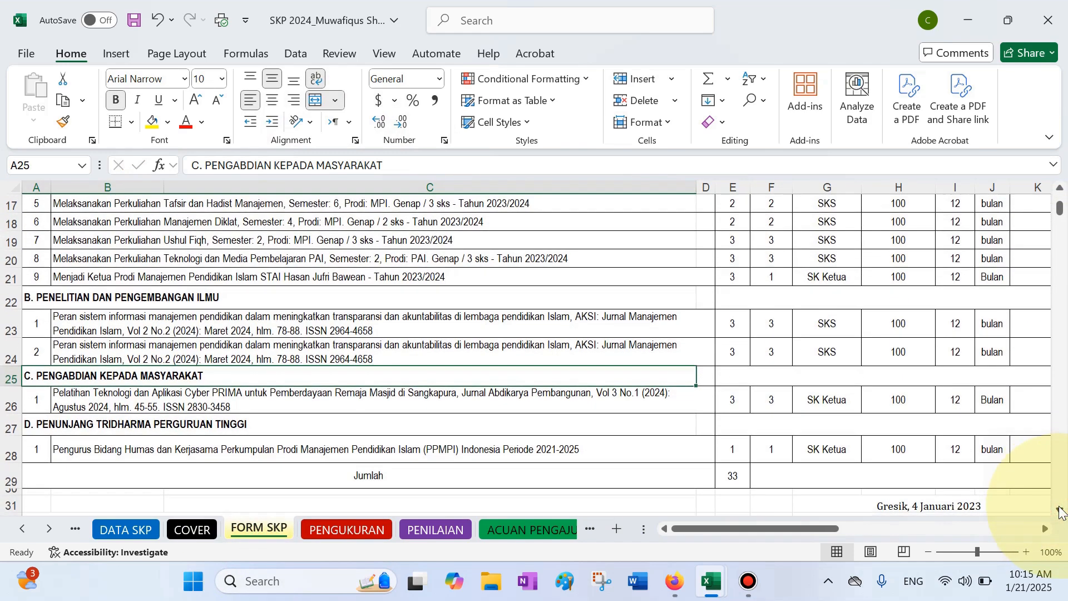
{"action": "scroll", "coordinate": [1060, 510], "scroll_direction": "down", "scroll_amount": 2}
{"action": "left_click", "coordinate": [868, 365]}
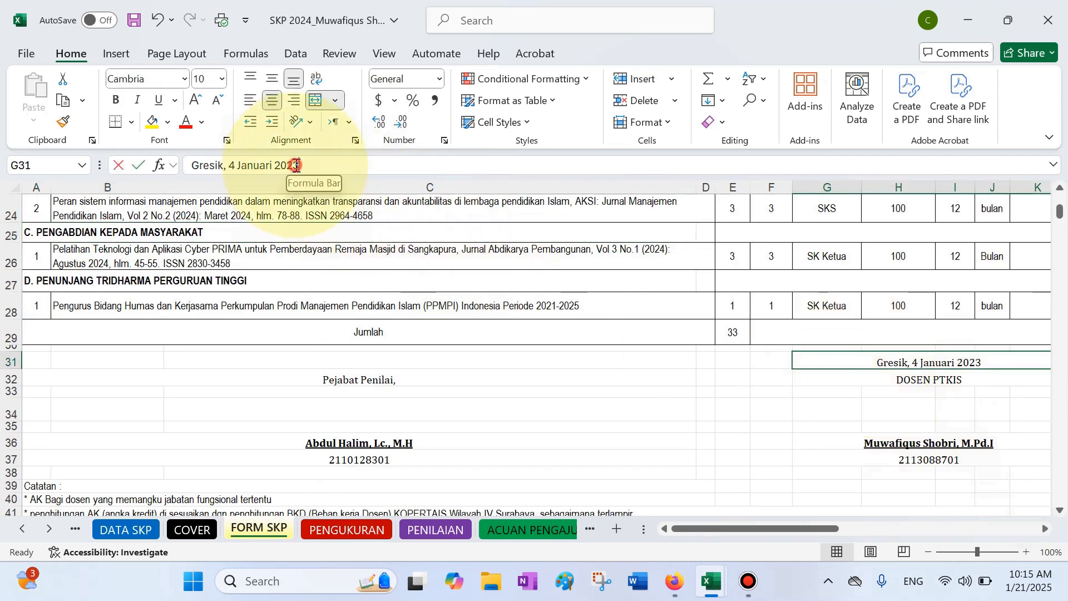
{"action": "left_click_drag", "start_coordinate": [297, 165], "coordinate": [315, 166]}
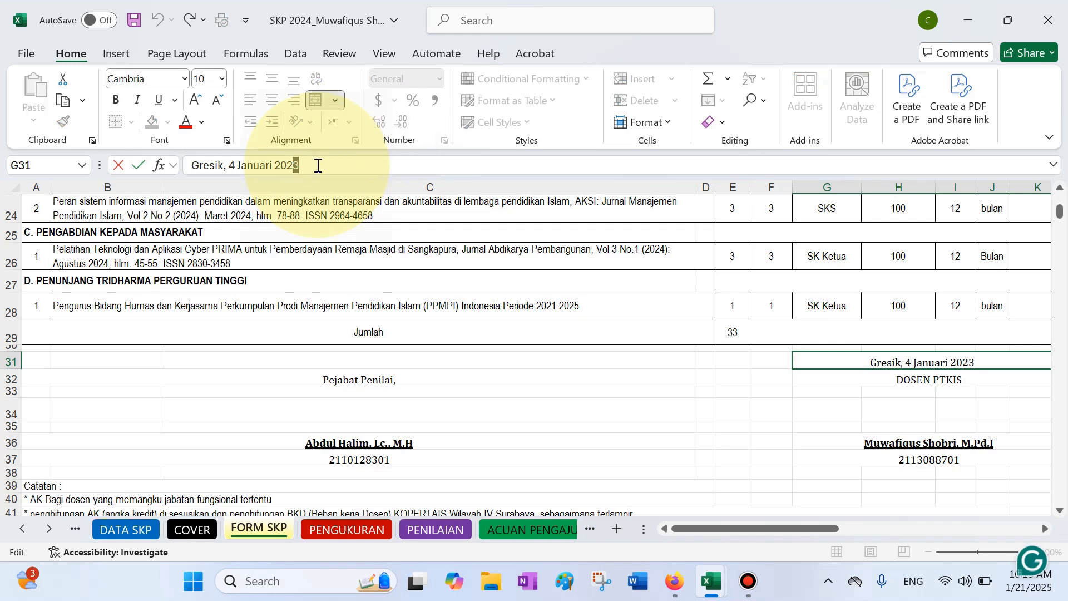
{"action": "type", "text": "4"}
{"action": "key", "text": "Return"}
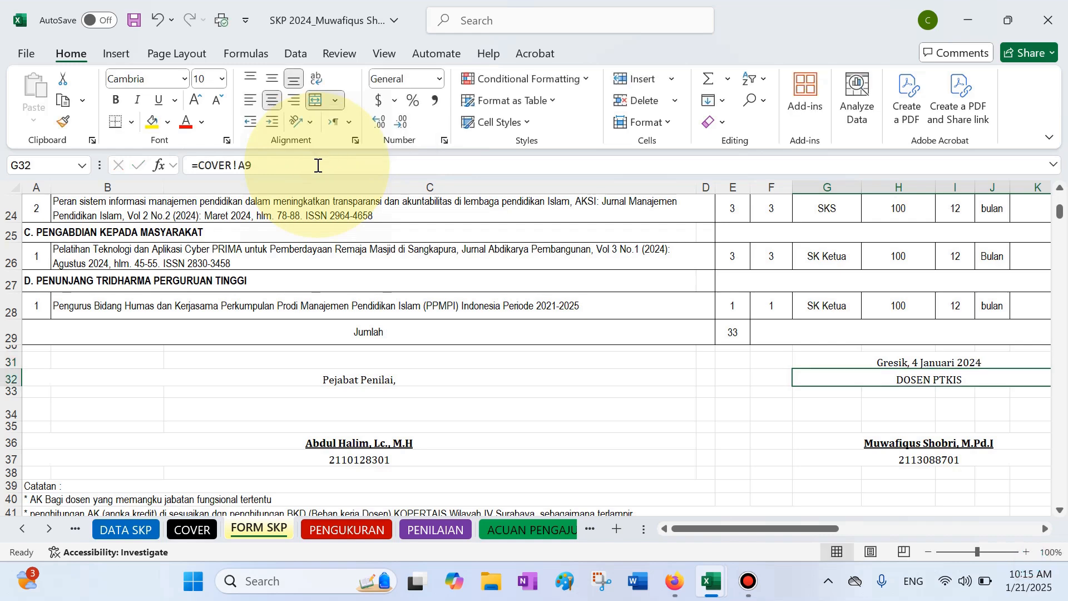
Step: On the PENILAIAN sheet, examine the Kepemimpinan score and the Nilai rata-rata formula in the Perilaku Kerja section
{"action": "left_click", "coordinate": [442, 536]}
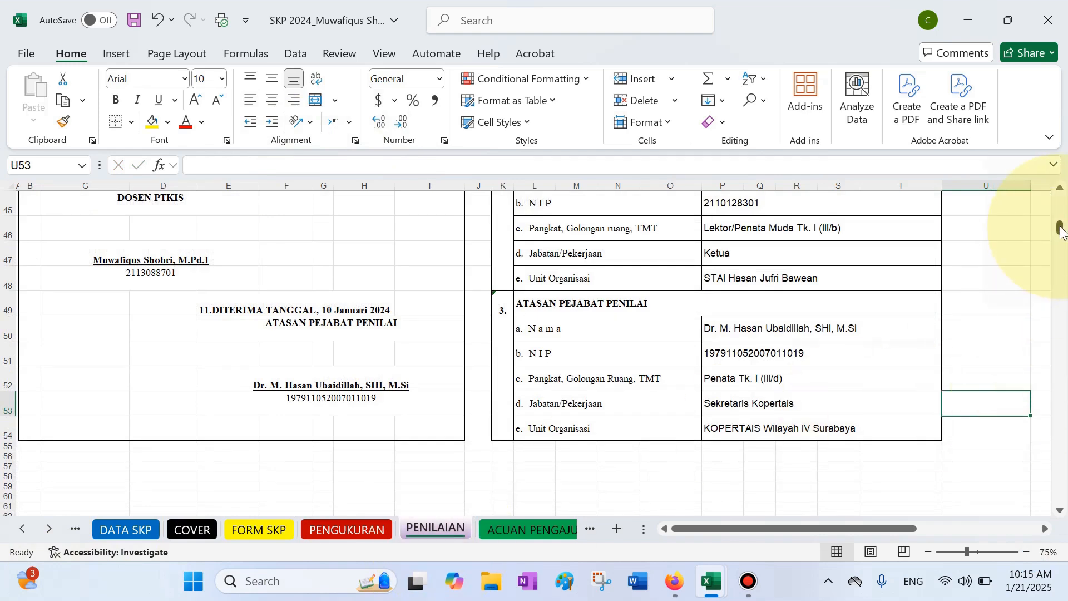
{"action": "left_click_drag", "start_coordinate": [1060, 231], "coordinate": [1057, 202]}
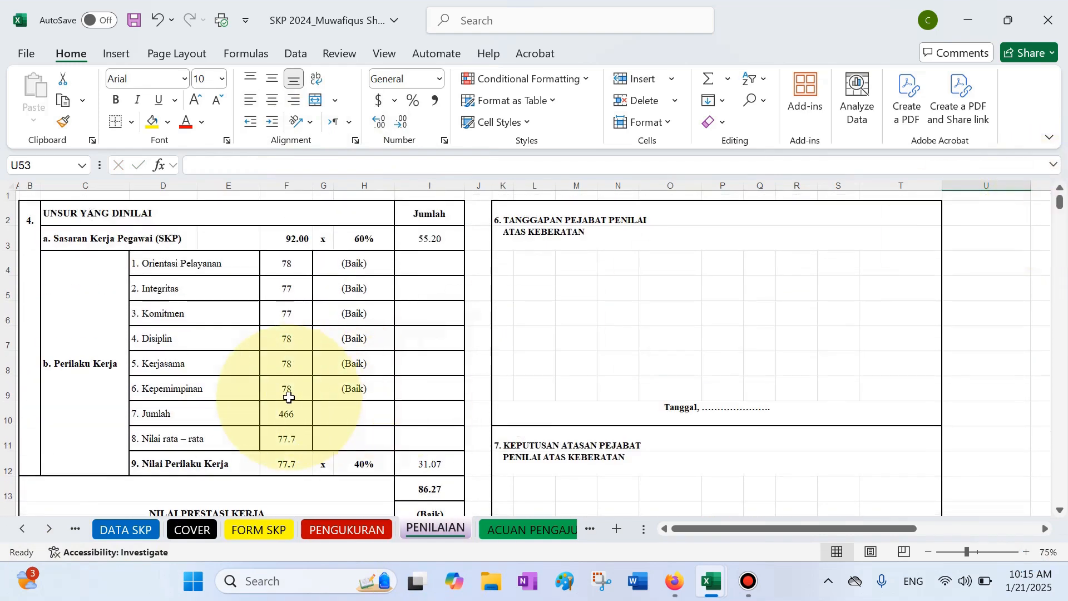
{"action": "left_click", "coordinate": [218, 391]}
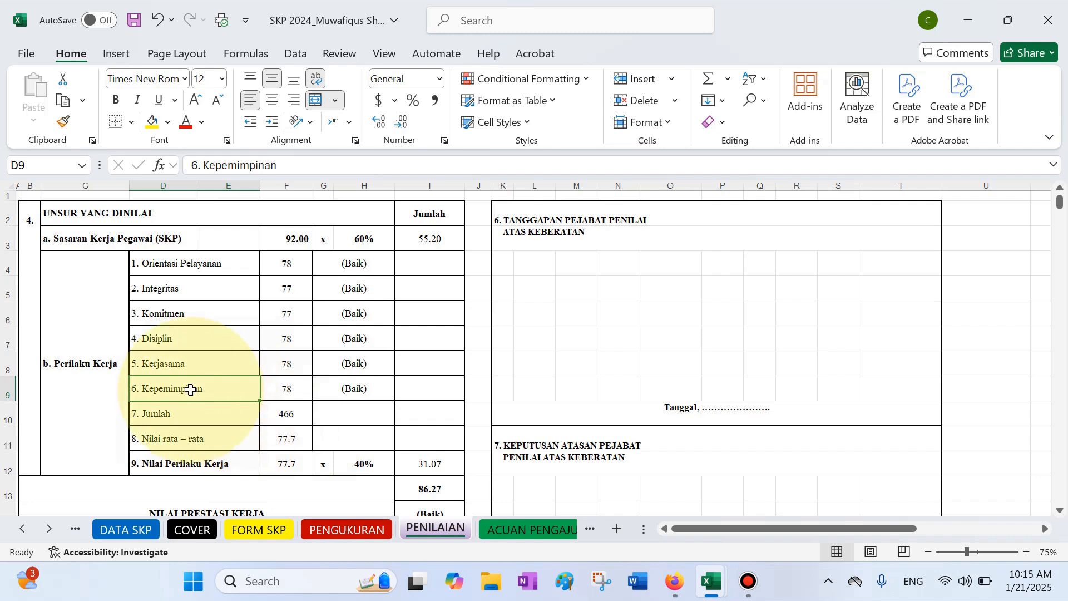
{"action": "left_click", "coordinate": [304, 398]}
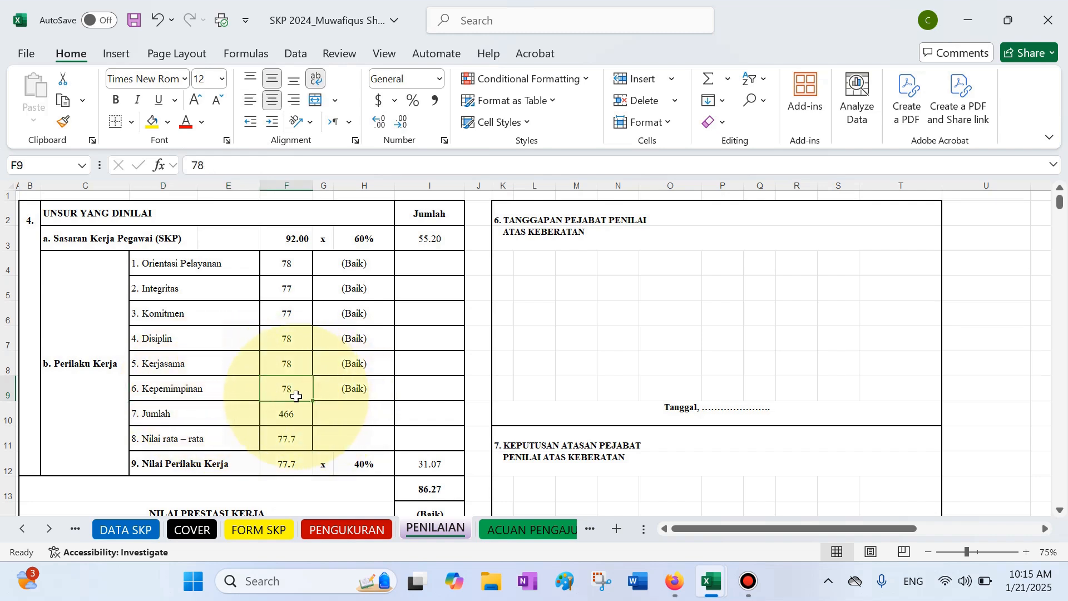
{"action": "left_click", "coordinate": [298, 437]}
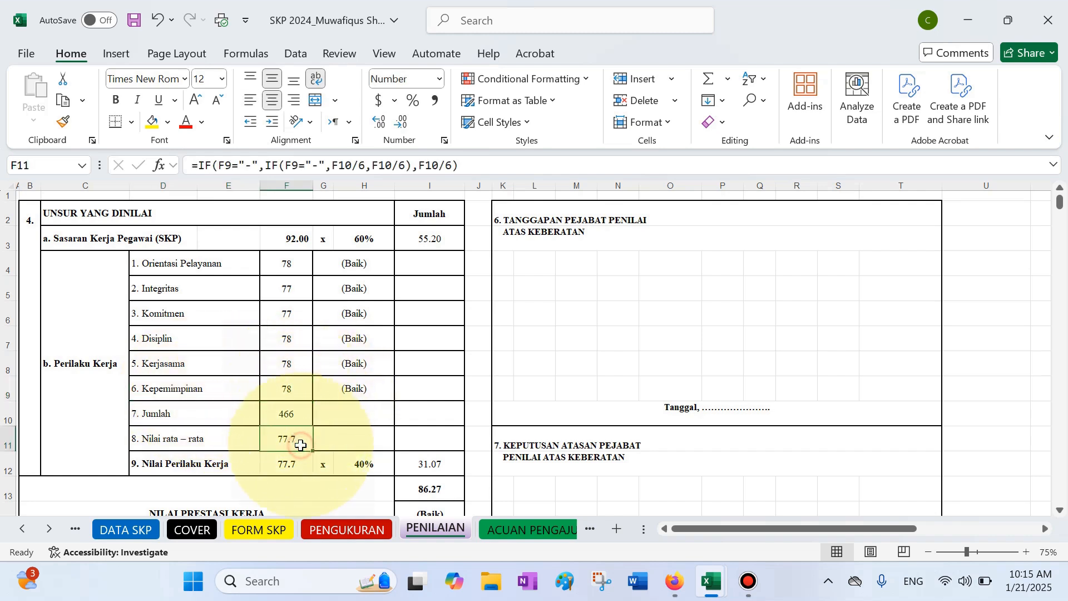
{"action": "left_click", "coordinate": [451, 175]}
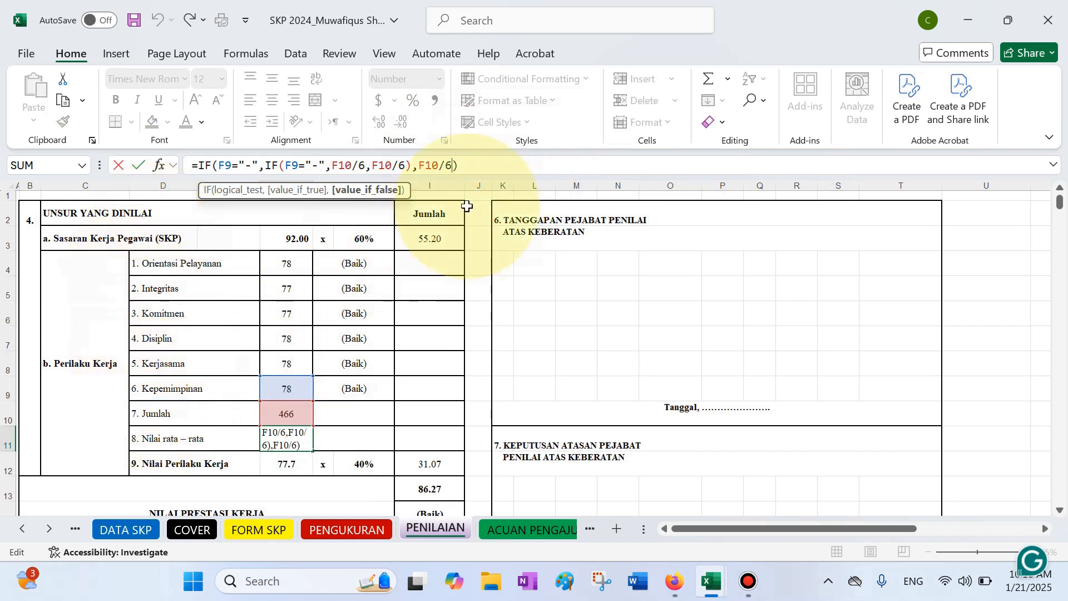
{"action": "left_click", "coordinate": [348, 433]}
Step: Clear the Kepemimpinan score and its rating, and change the last divisor in the Nilai rata-rata formula to 5
{"action": "left_click", "coordinate": [289, 389]}
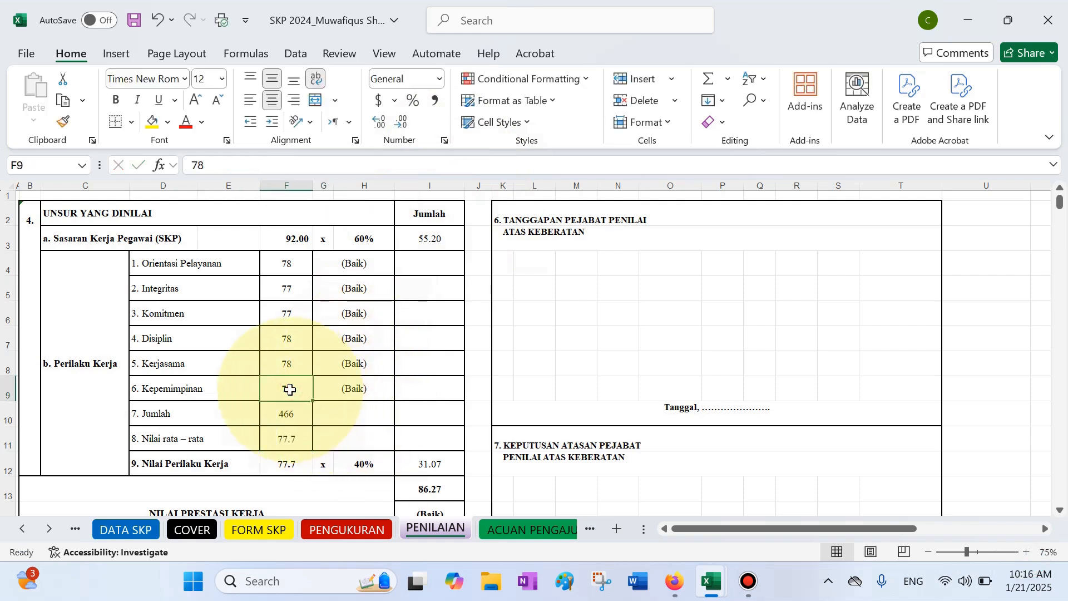
{"action": "key", "text": "Delete"}
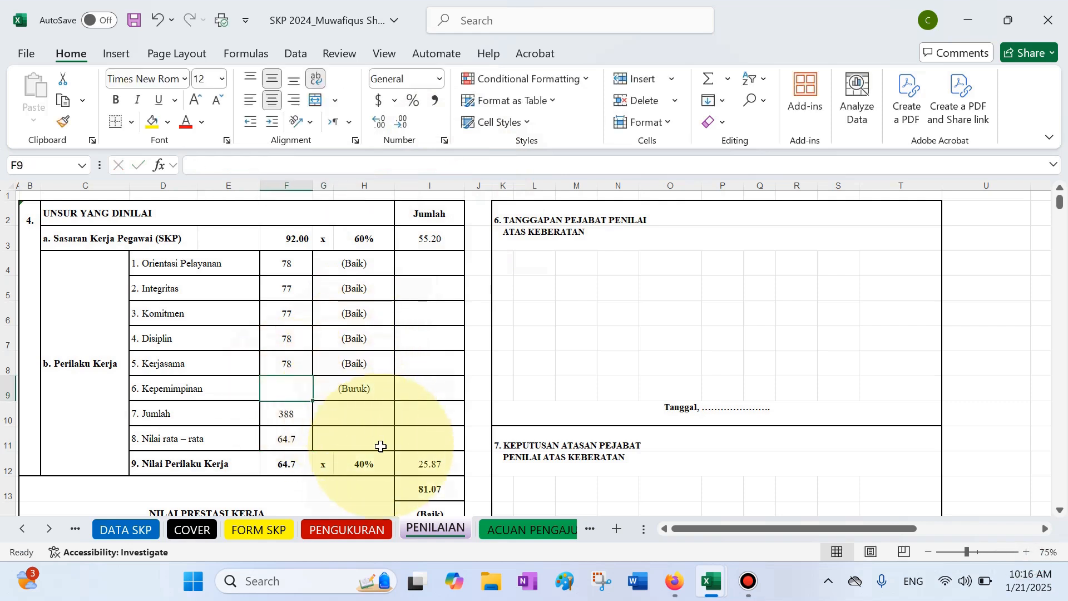
{"action": "left_click", "coordinate": [292, 438]}
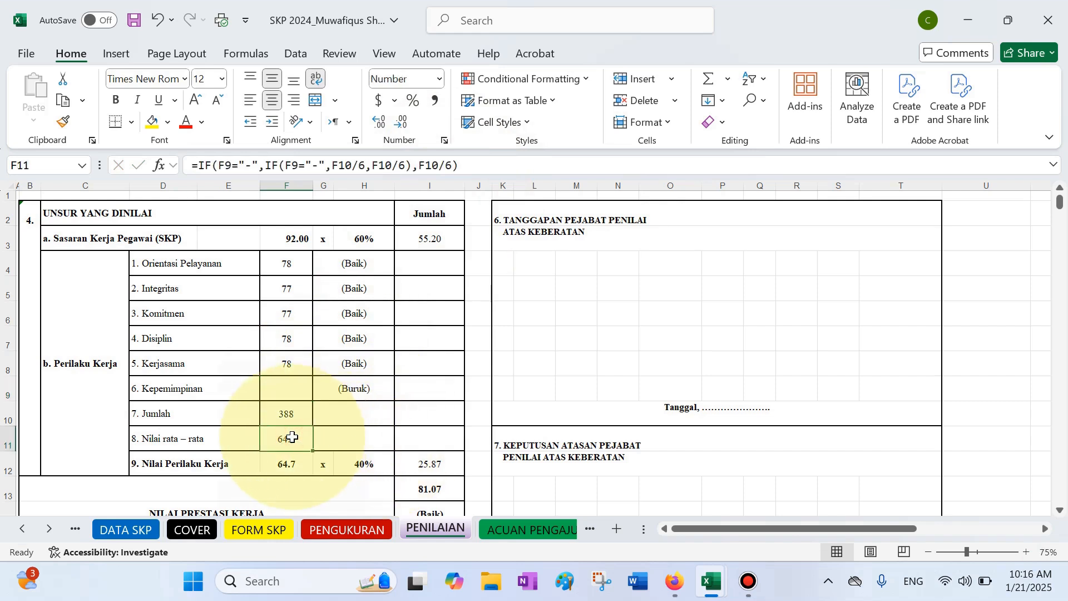
{"action": "left_click", "coordinate": [452, 164]}
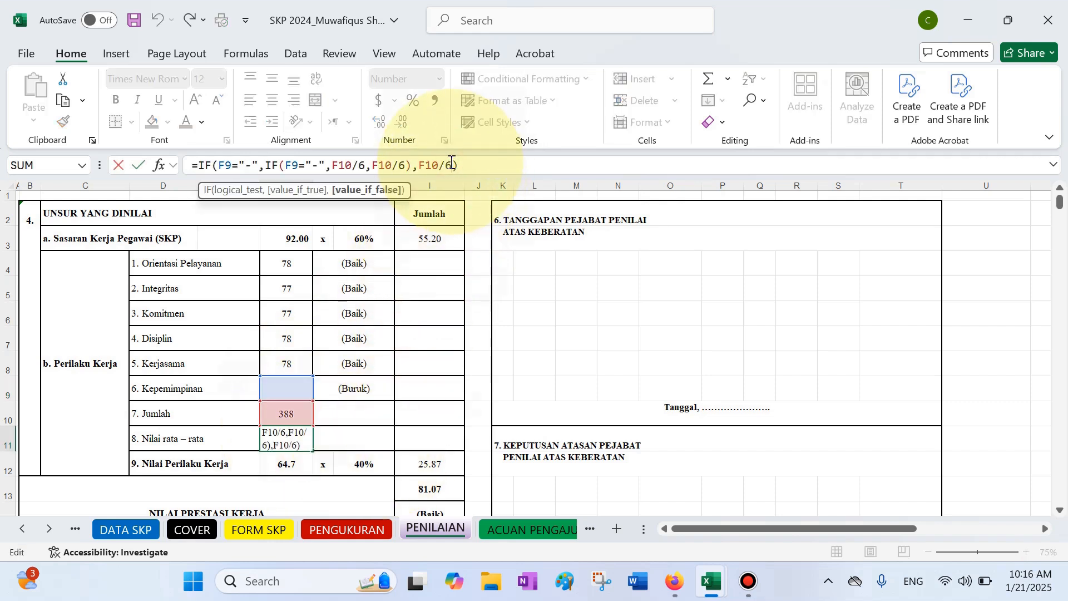
{"action": "key", "text": "BackSpace"}
{"action": "key", "text": "Return"}
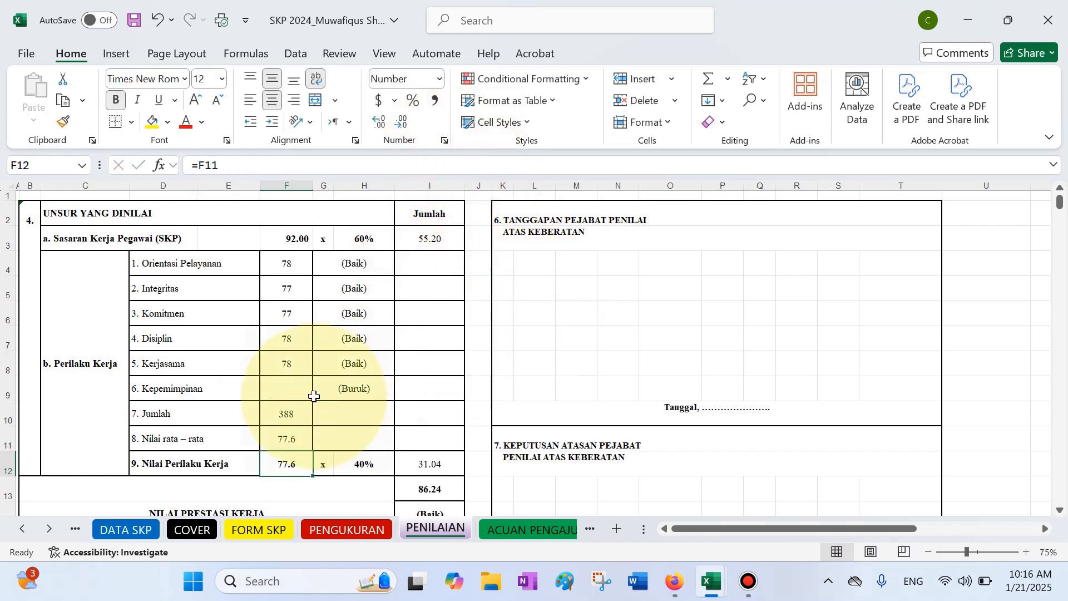
{"action": "left_click", "coordinate": [373, 390]}
{"action": "key", "text": "Delete"}
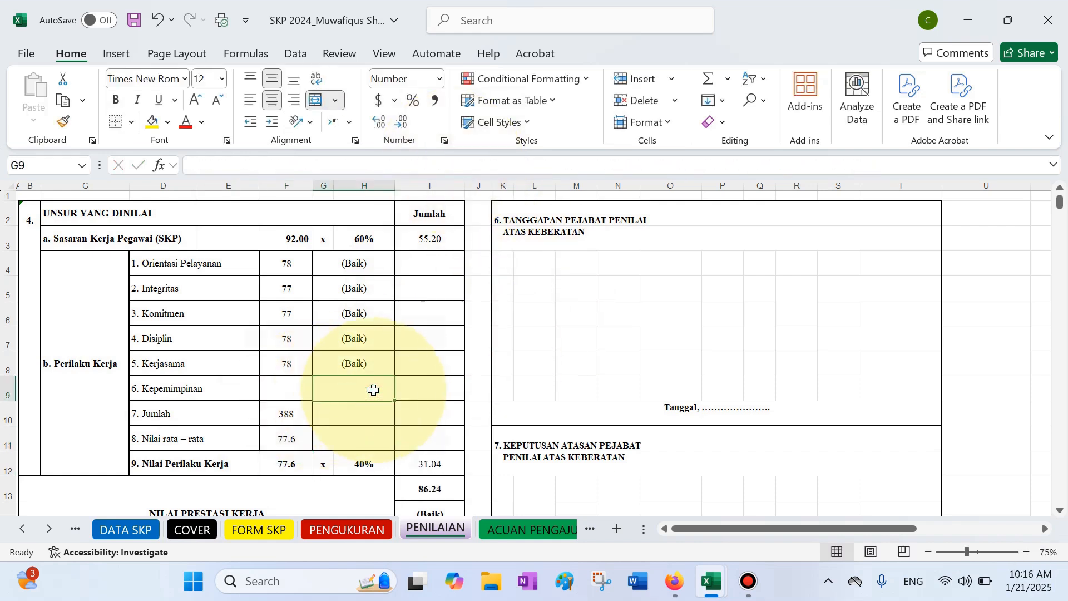
Step: Copy the Kerjasama score and rating into the Kepemimpinan row
{"action": "left_click", "coordinate": [347, 424]}
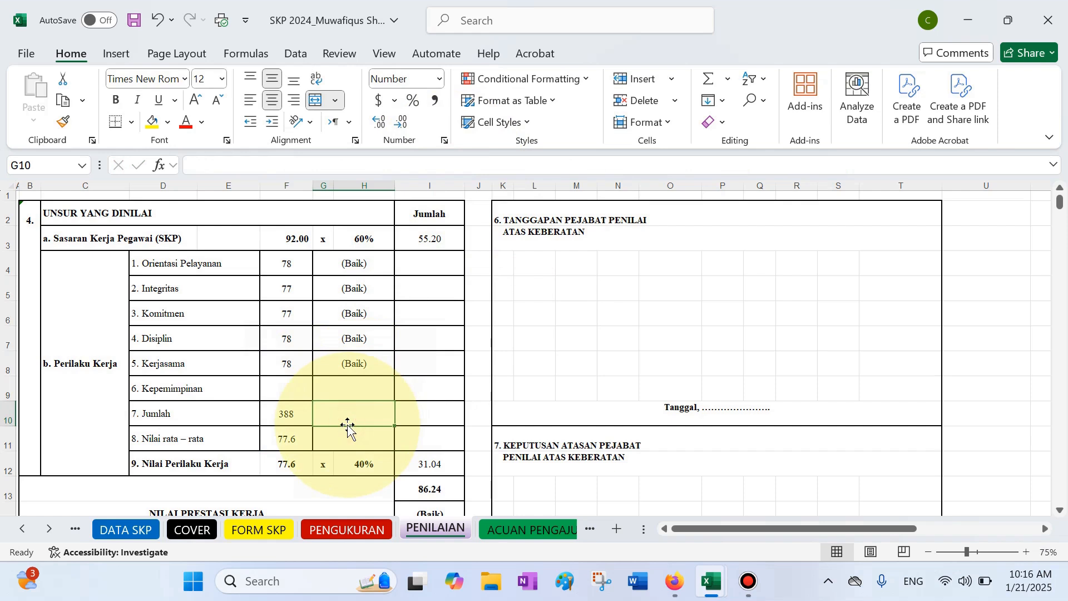
{"action": "left_click_drag", "start_coordinate": [286, 363], "coordinate": [347, 360]}
{"action": "key", "text": "ctrl+c"}
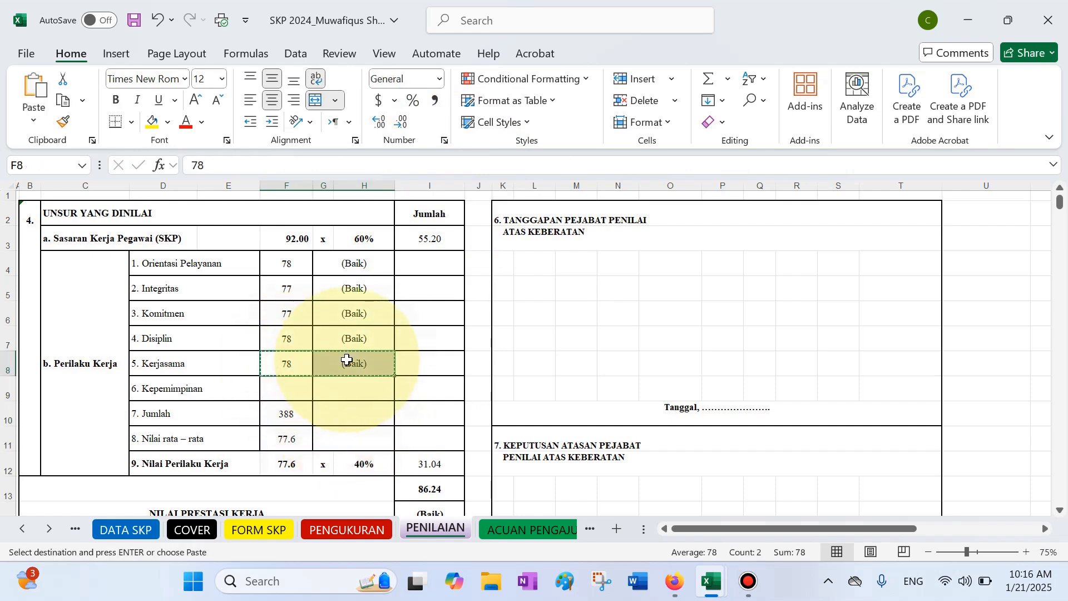
{"action": "left_click", "coordinate": [296, 392]}
{"action": "key", "text": "ctrl+v"}
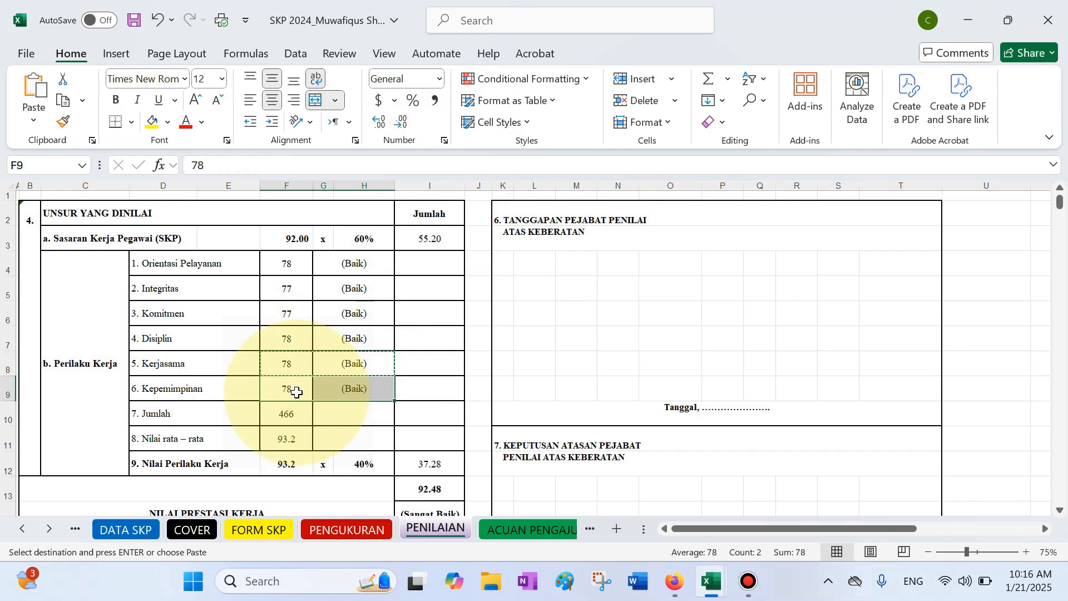
Step: Set the last divisor in the Nilai rata-rata formula in F11 back to 6
{"action": "left_click", "coordinate": [290, 439]}
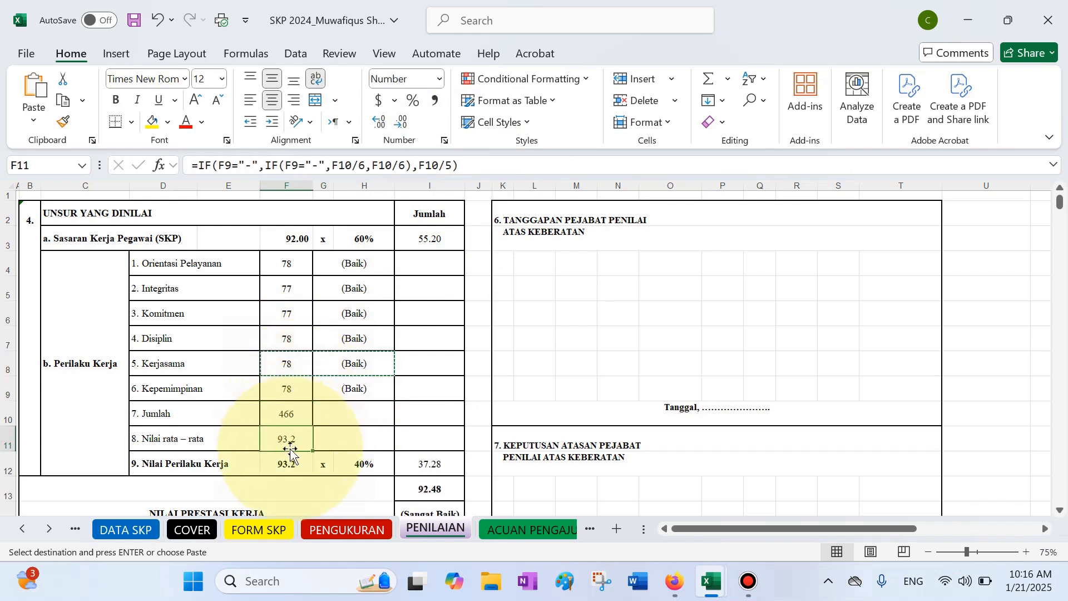
{"action": "left_click", "coordinate": [453, 164]}
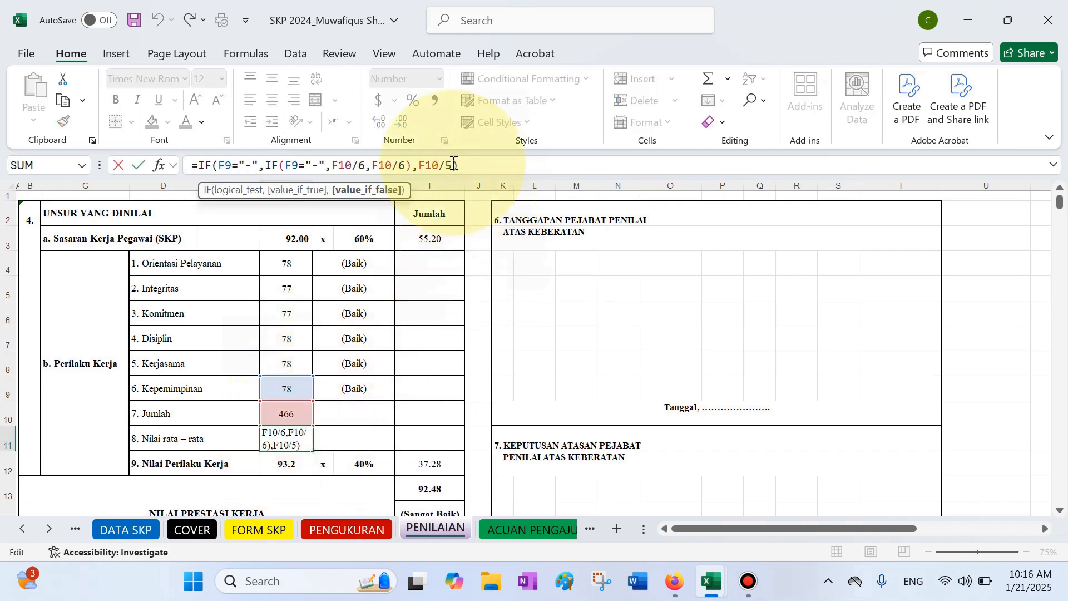
{"action": "key", "text": "Return"}
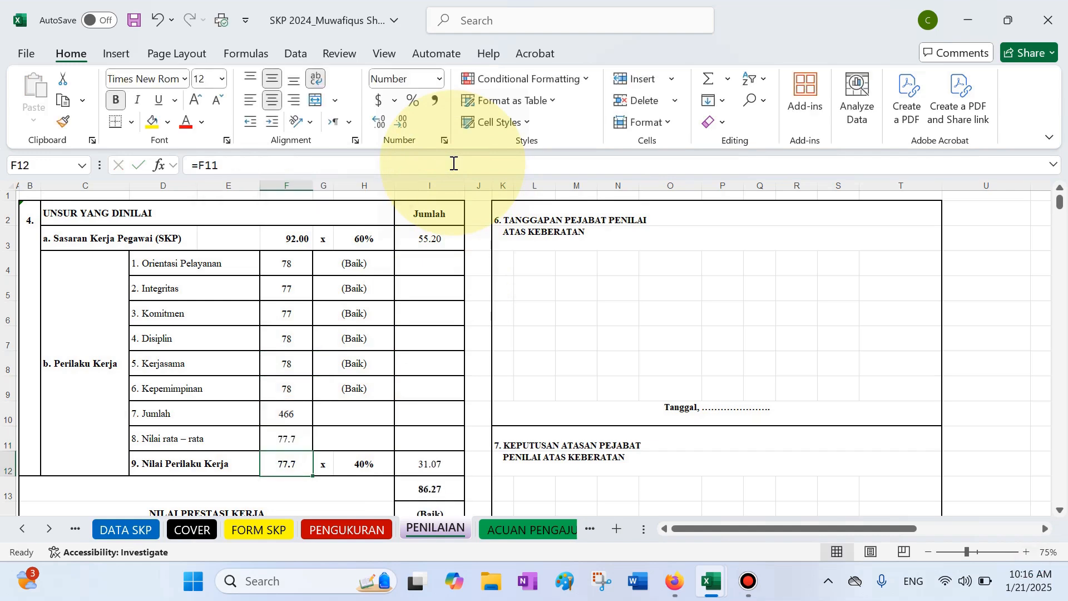
Step: Look over the recommendation, signature-date and identity sections of the PENILAIAN sheet
{"action": "left_click", "coordinate": [1060, 301]}
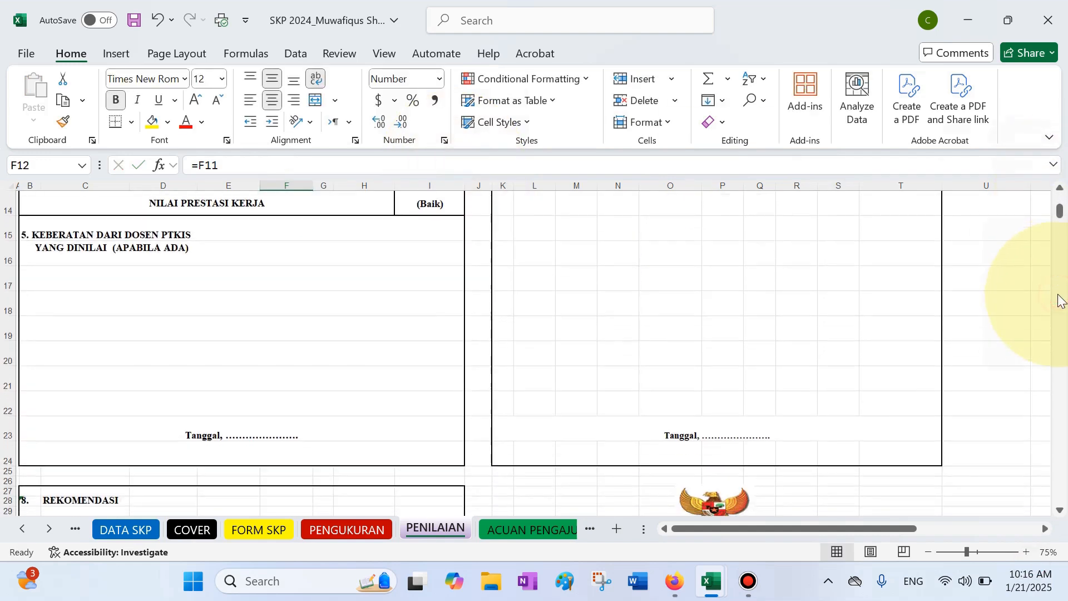
{"action": "left_click", "coordinate": [1060, 300]}
{"action": "left_click", "coordinate": [1060, 222]}
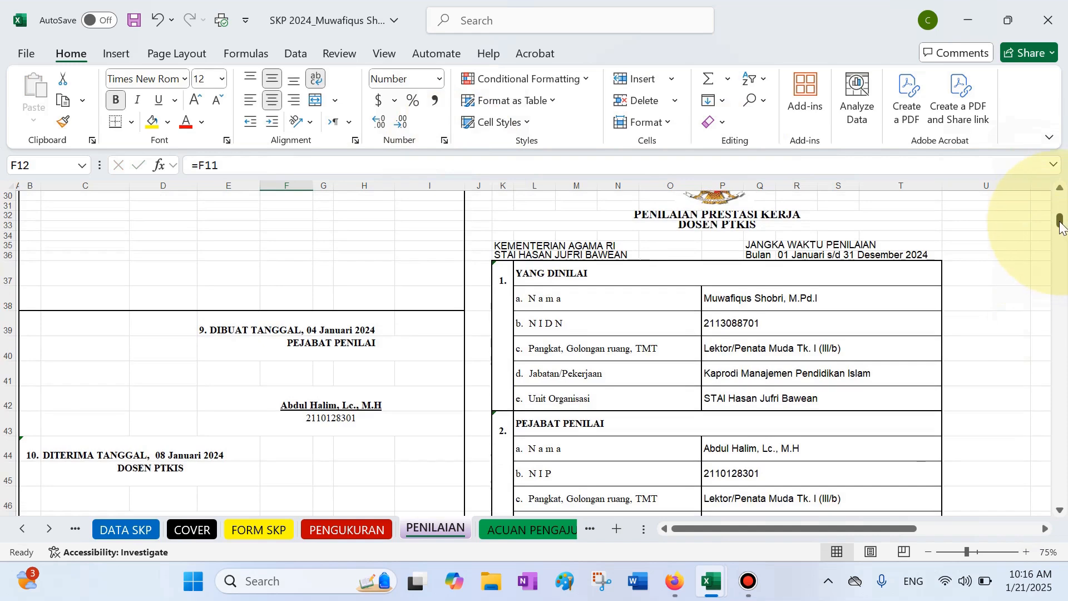
{"action": "left_click_drag", "start_coordinate": [1060, 225], "coordinate": [1064, 161]}
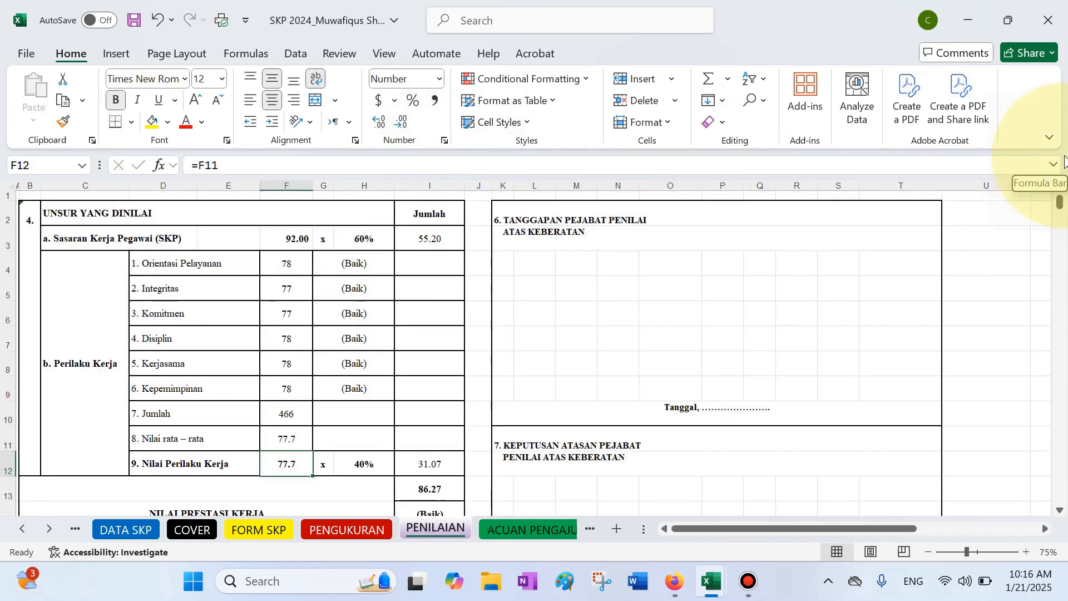